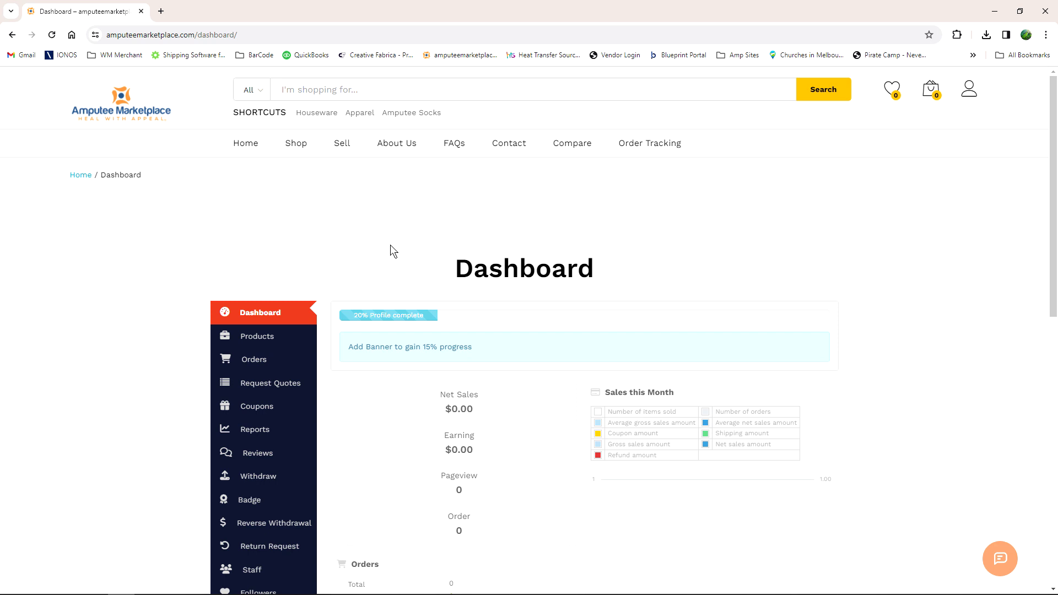
- Add a new product from the vendor's product section and title it "Puppy Photo 1"
left_click(272, 338)
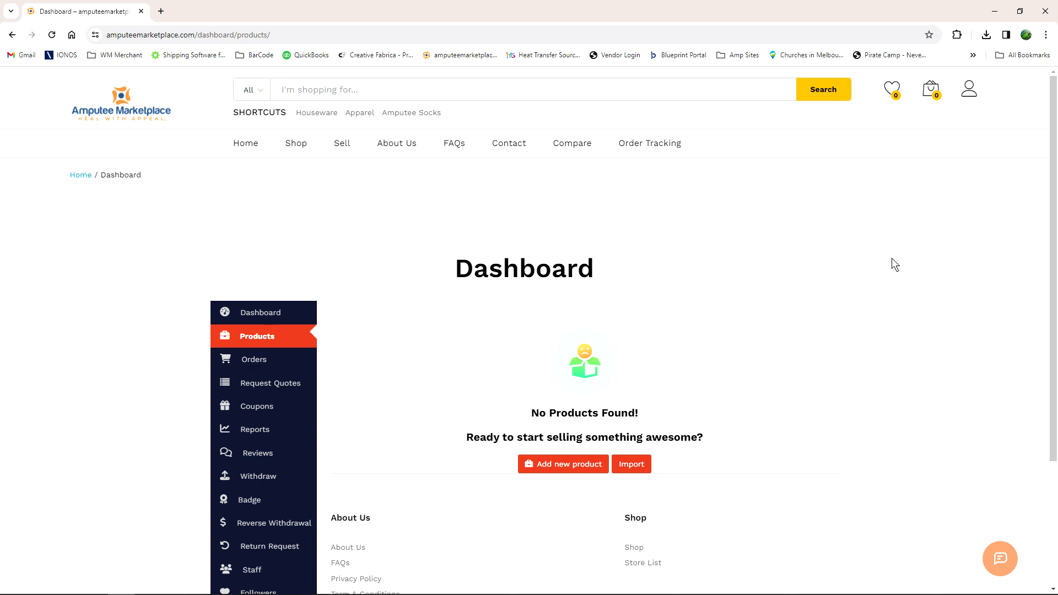
left_click(565, 469)
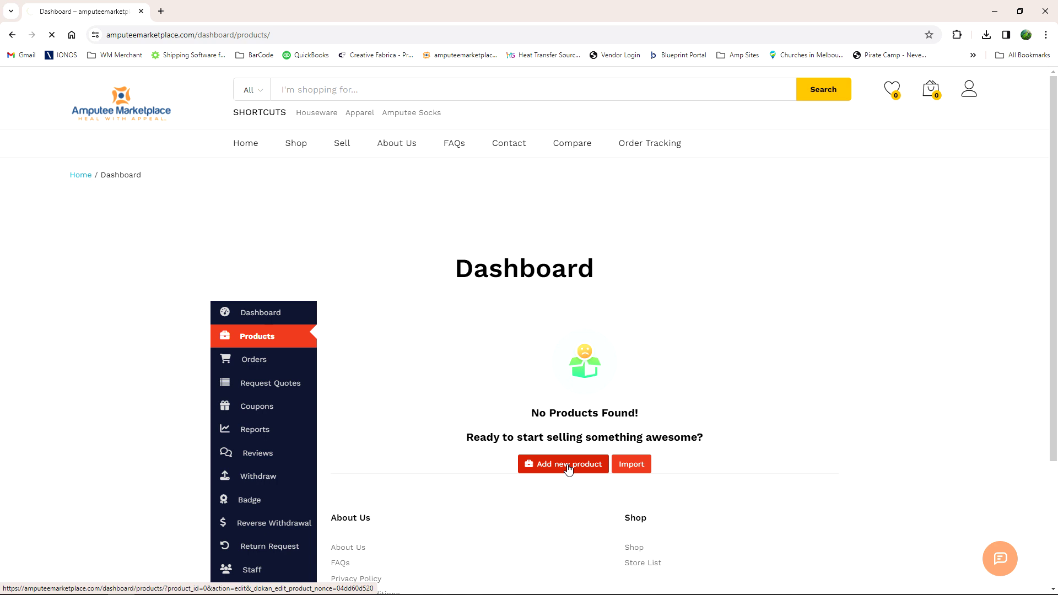
left_click(454, 375)
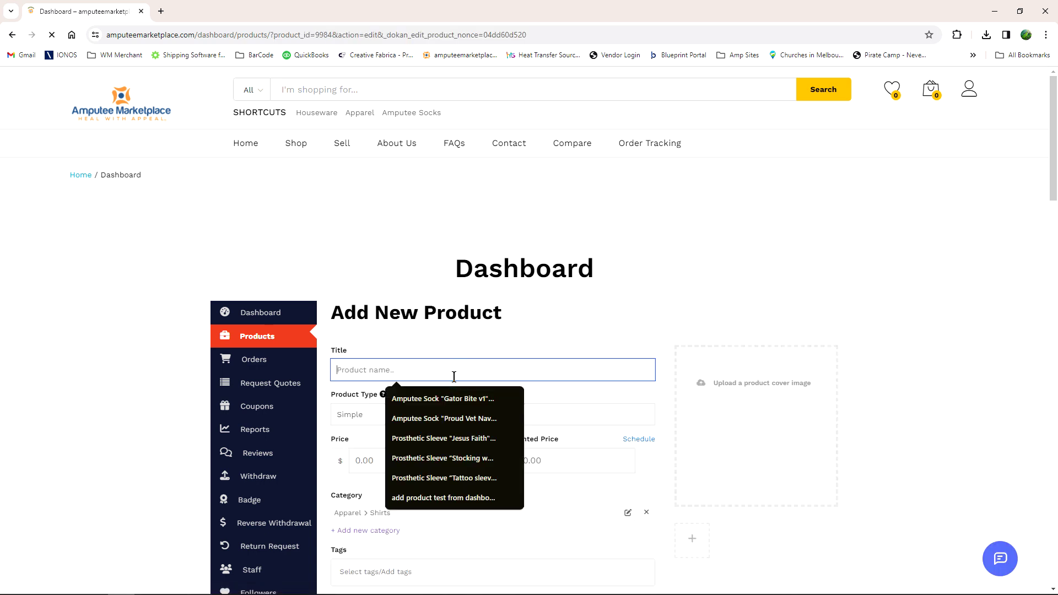
type("Puppy")
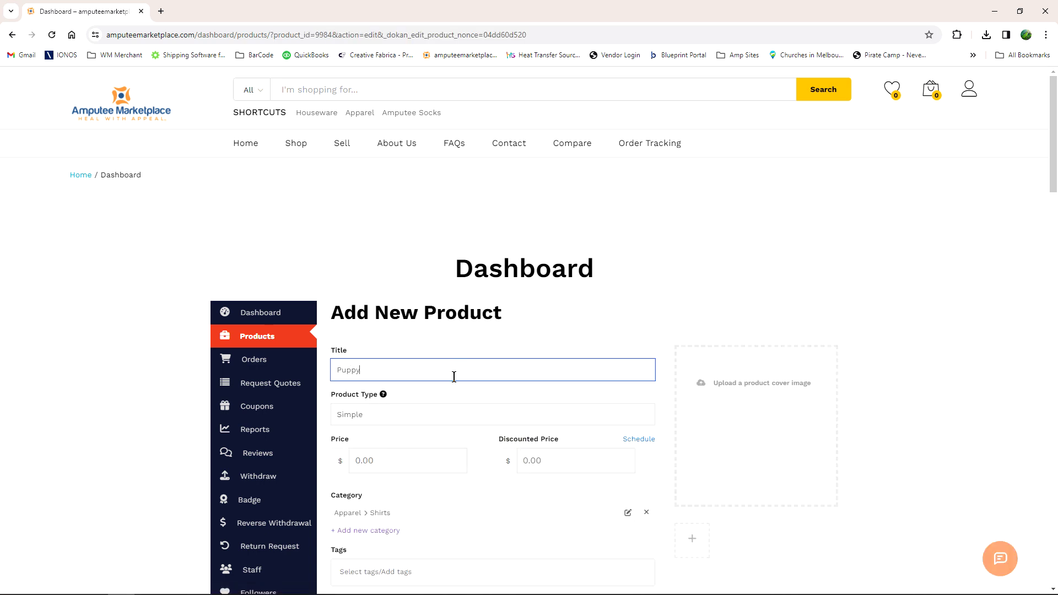
type(" Photo 1")
- Set the existing media library image DOG-3.png as the product's cover image
left_click(738, 384)
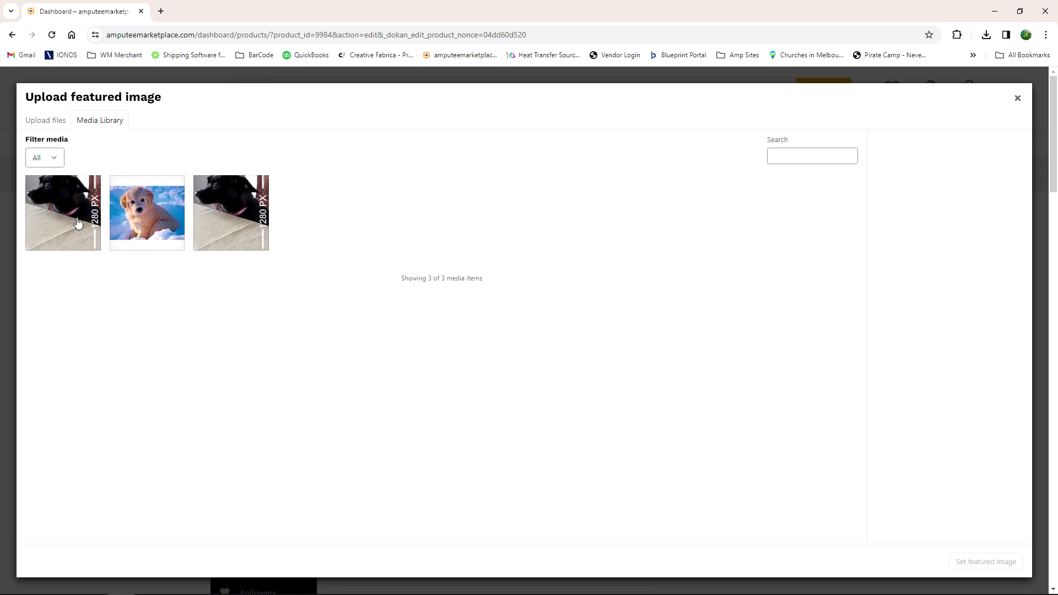
left_click(78, 222)
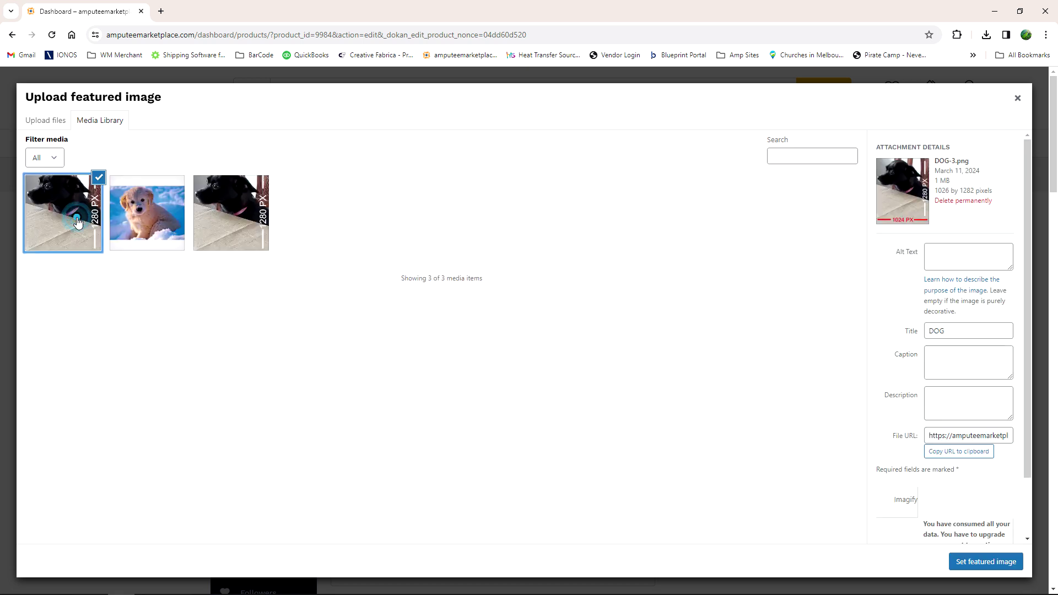
left_click(973, 562)
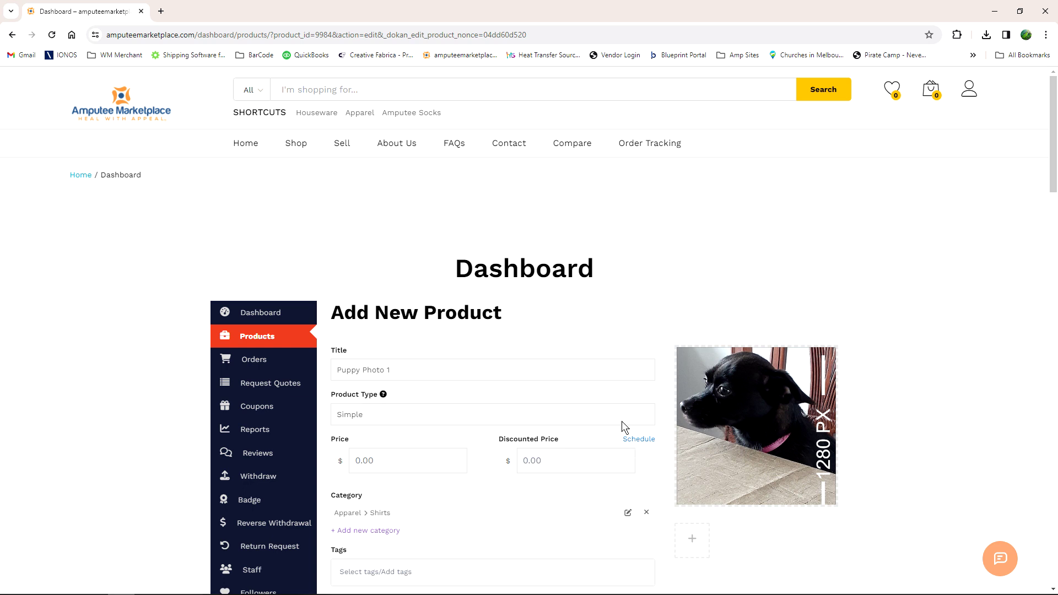
- Change the product's category to Creative > Photographs
scroll(625, 425, "down", 2)
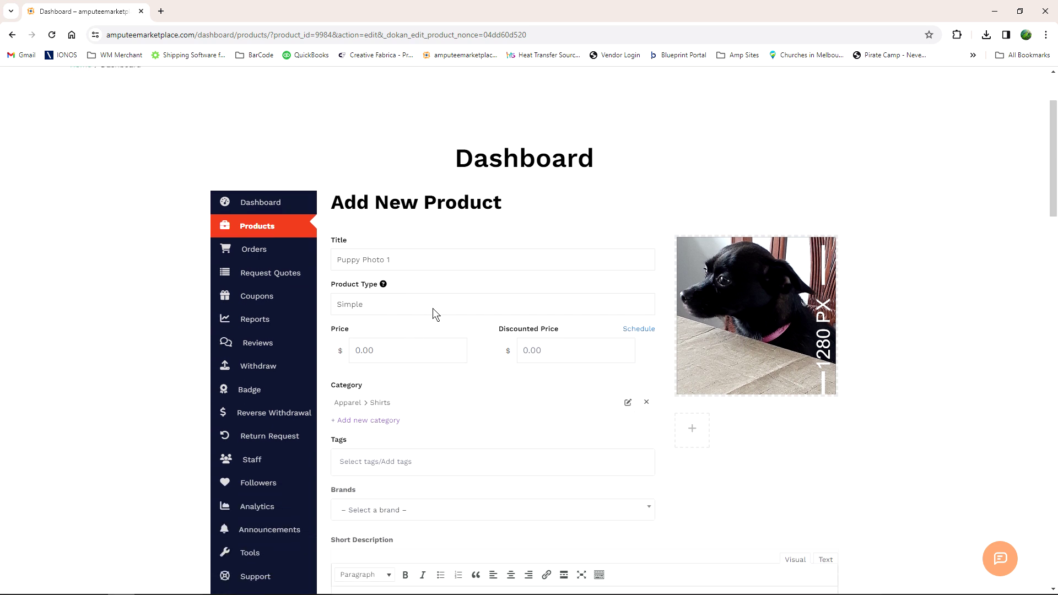
scroll(432, 331, "down", 2)
left_click(428, 293)
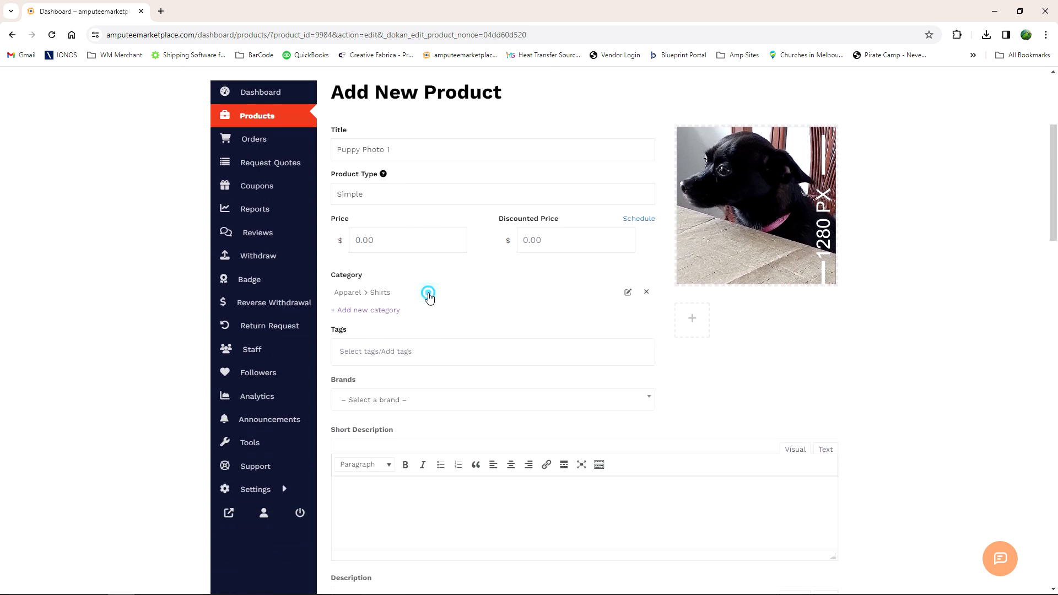
left_click(168, 287)
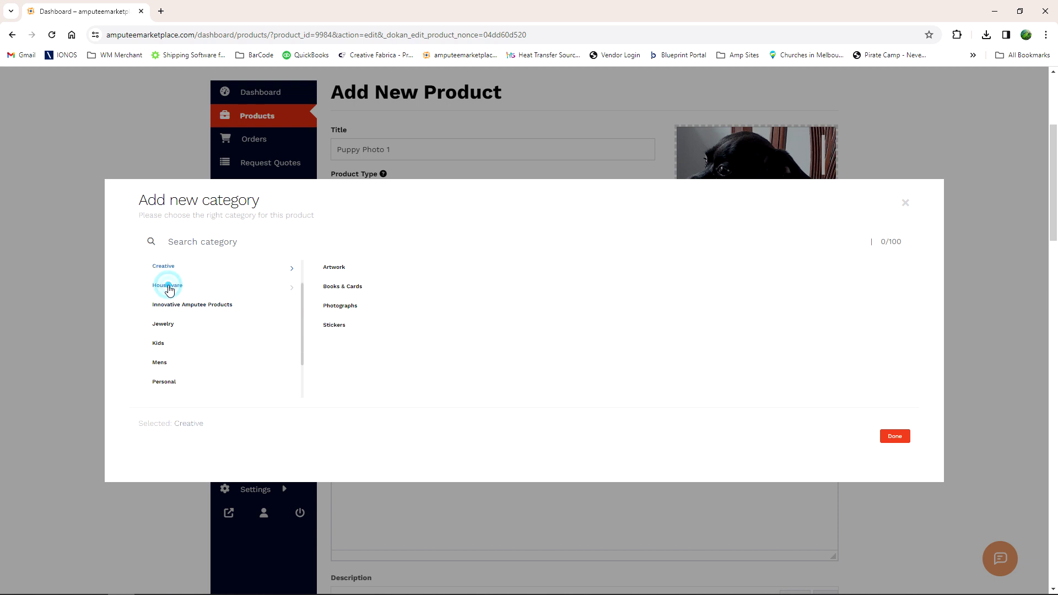
left_click(333, 307)
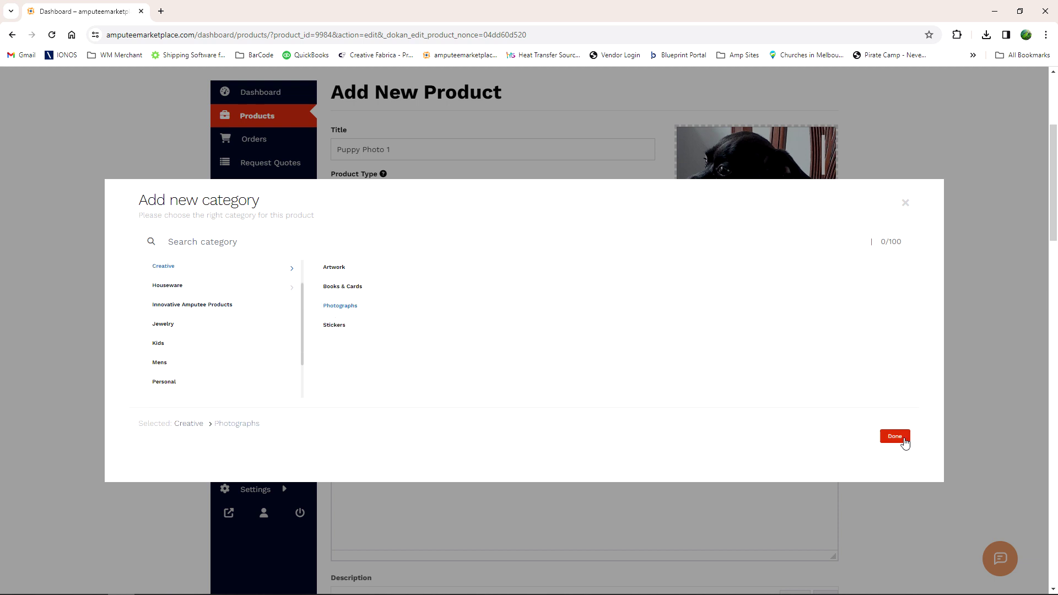
left_click(895, 436)
- Enter "Short description test of puppy 1" as the product's short description
scroll(699, 396, "down", 2)
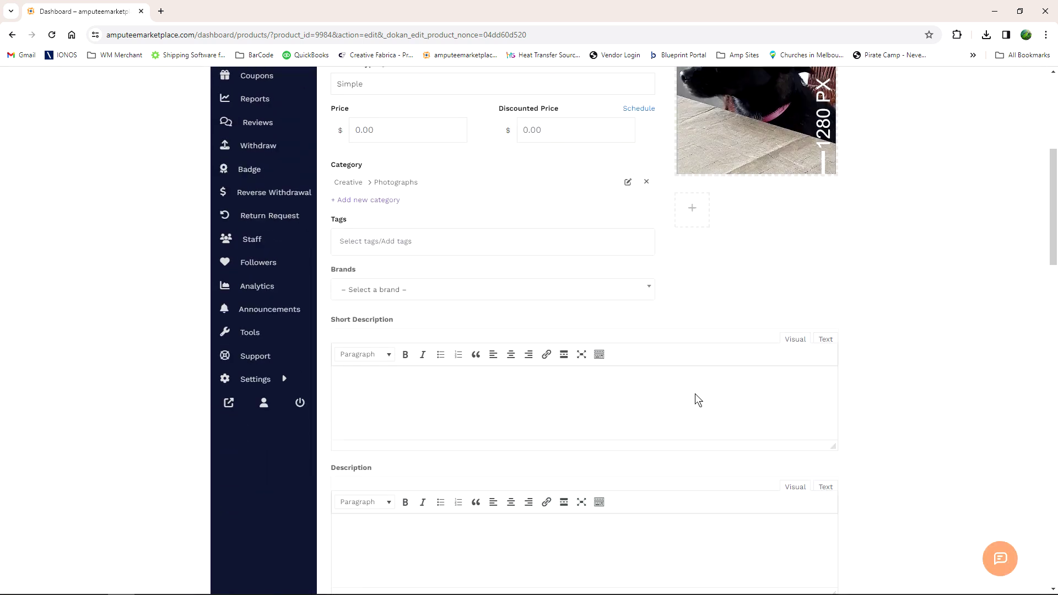
left_click(567, 390)
scroll(567, 392, "down", 1)
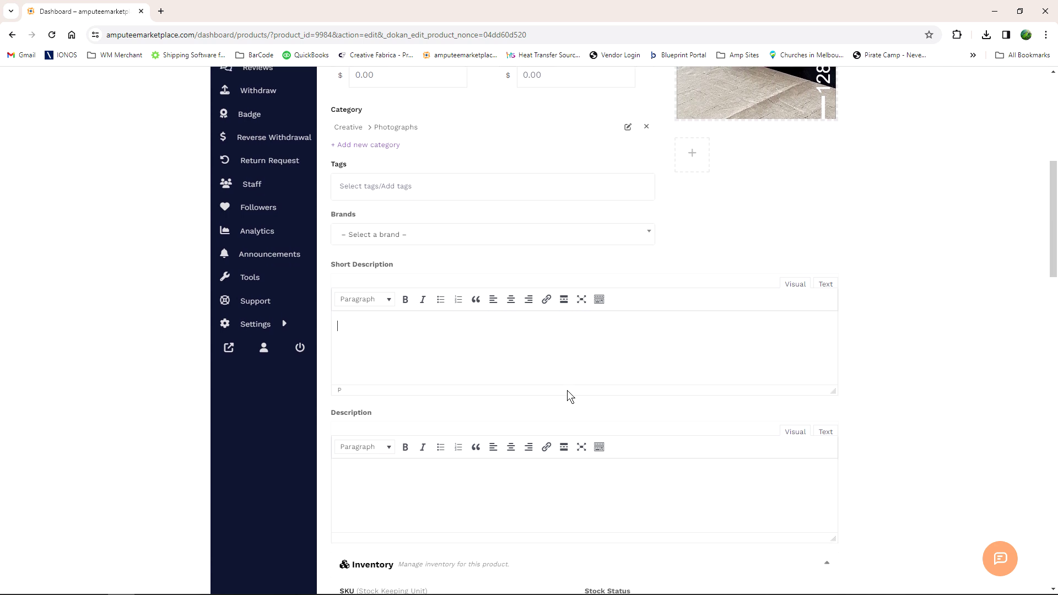
type("Short descriptio n test  of puupy 1")
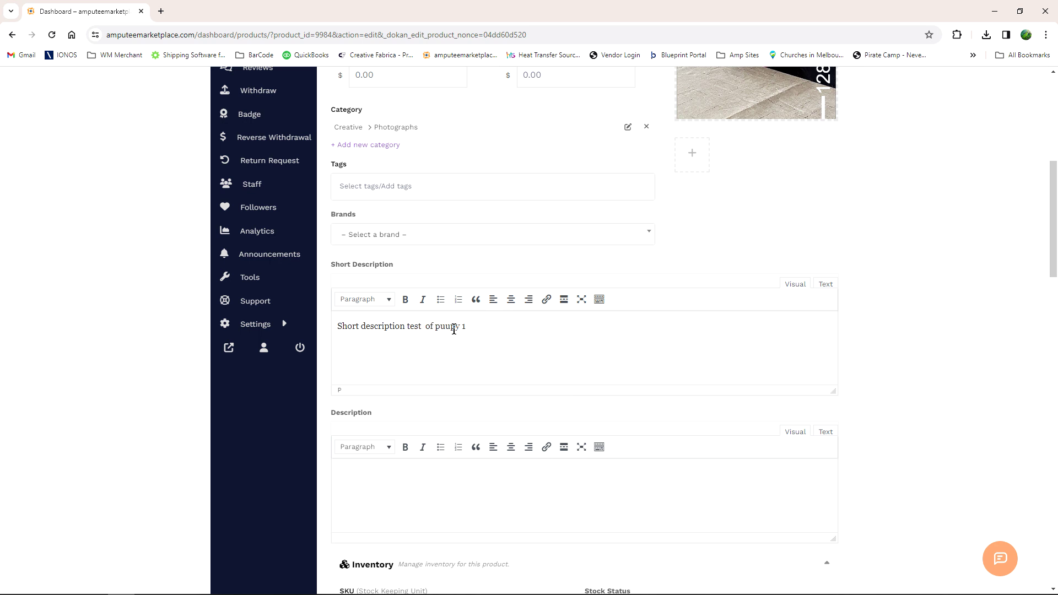
left_click(448, 327)
key("BackSpace")
type("p")
- Copy the short description text into the main description and append "Main Body" to it
triple_click(475, 326)
key("ctrl+c")
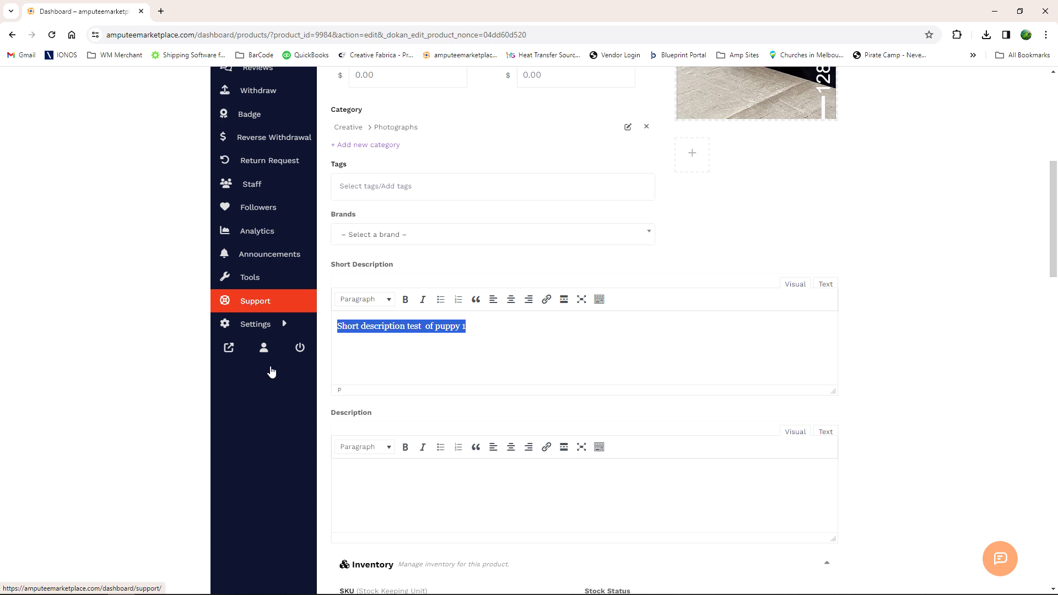
left_click(413, 484)
key("ctrl+v")
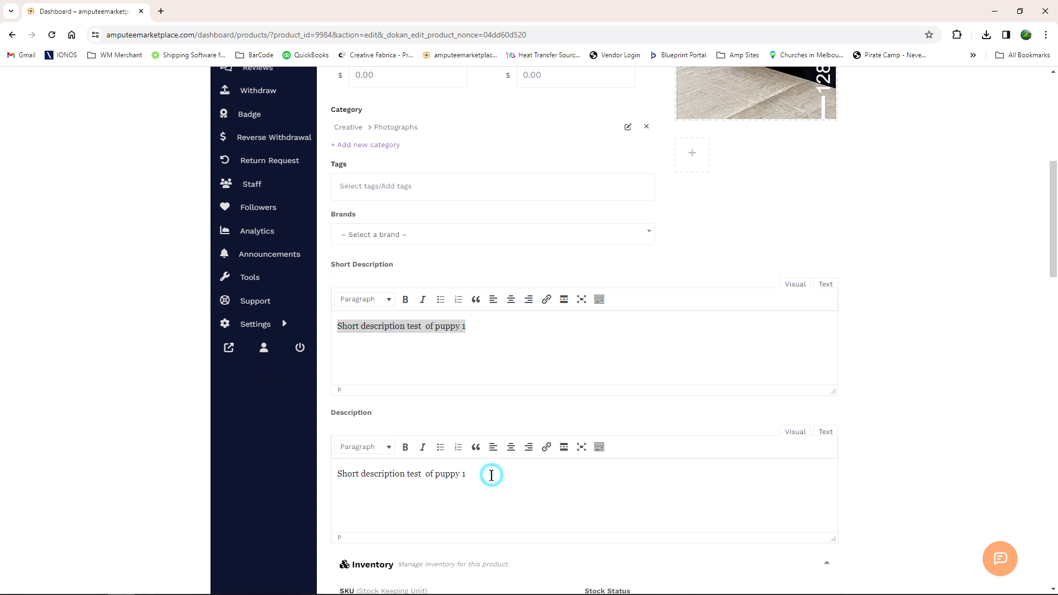
type("Main Body")
- Set the product's regular price to $299
scroll(915, 341, "up", 4)
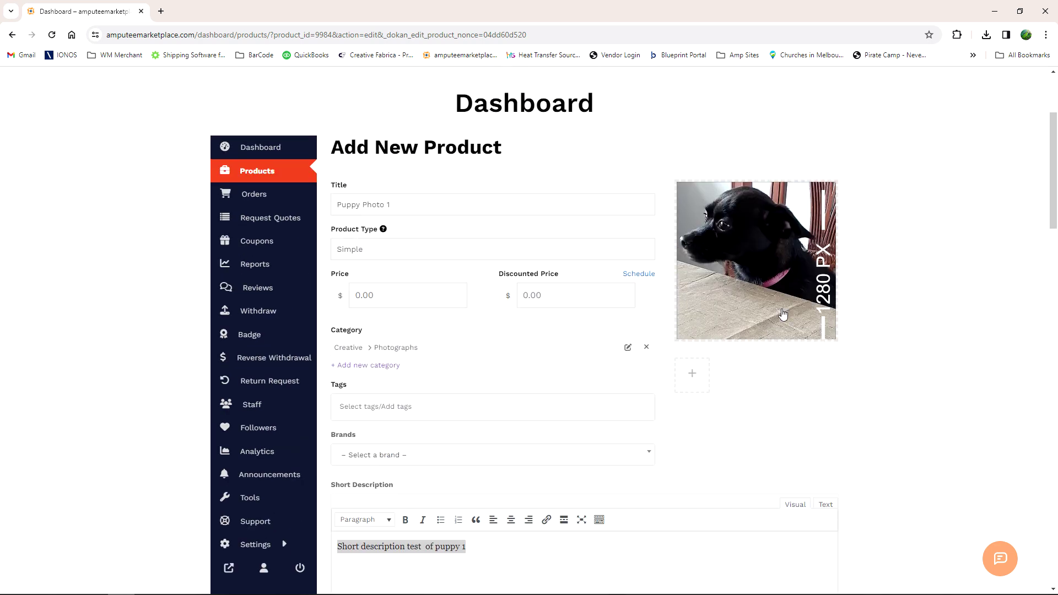
left_click(430, 292)
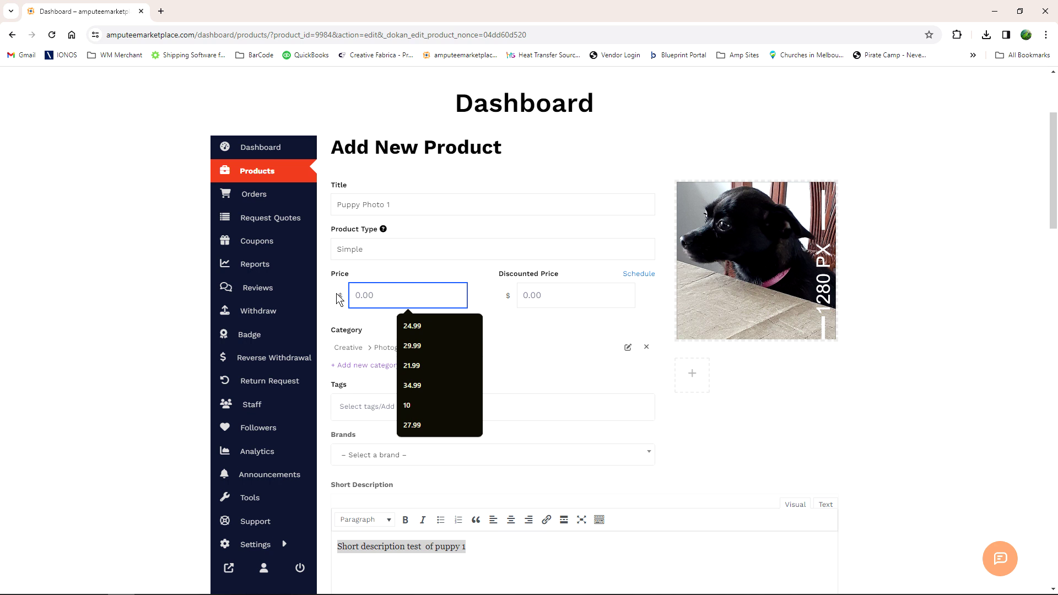
type("29.")
key("BackSpace")
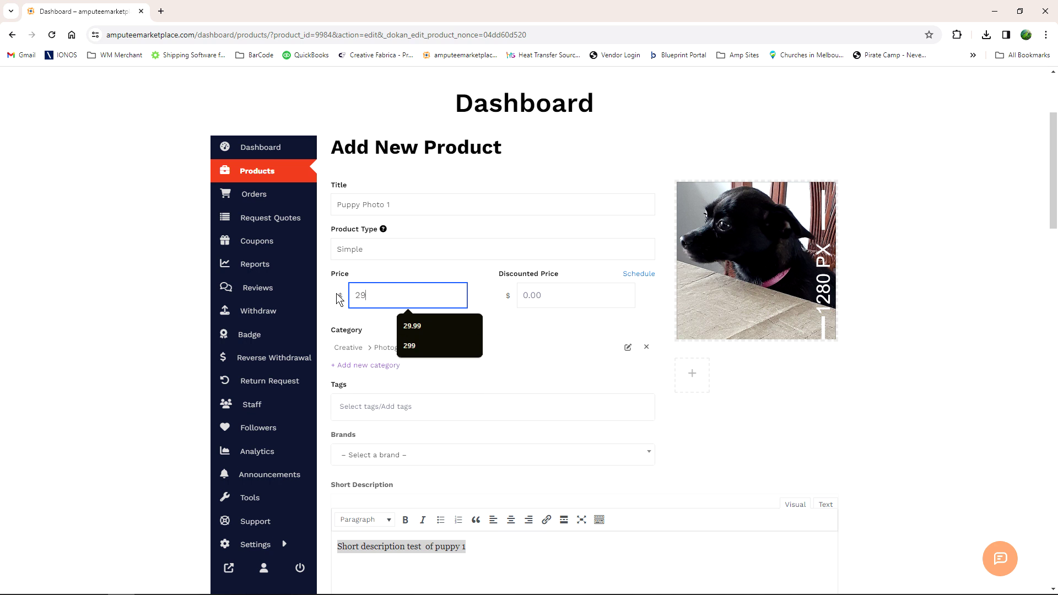
type("9")
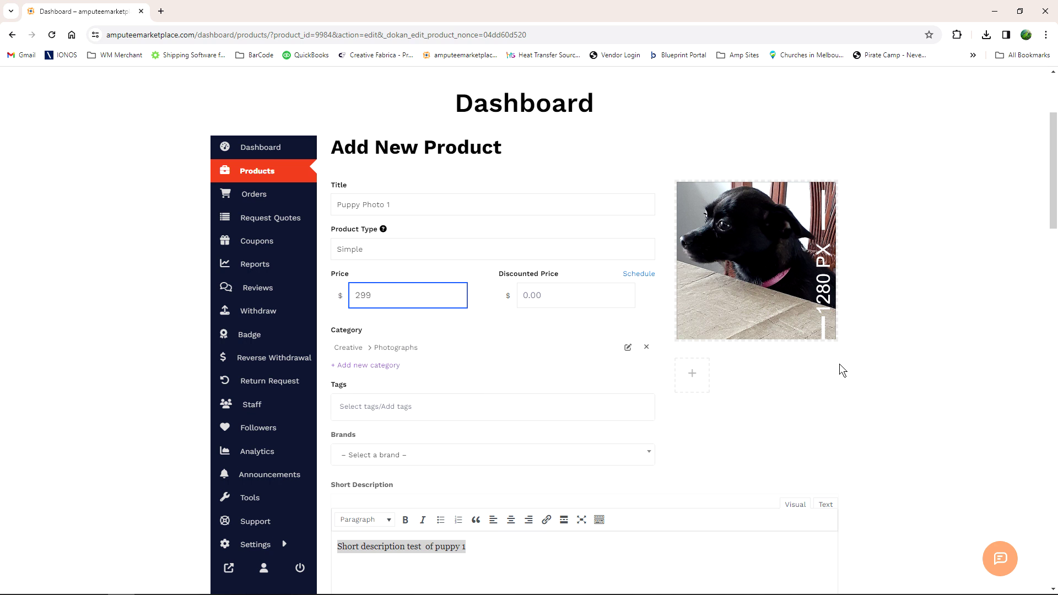
left_click(882, 364)
- Enable stock management for the product with a stock quantity of 99 and a low stock threshold of 12
scroll(896, 380, "down", 5)
scroll(895, 381, "down", 2)
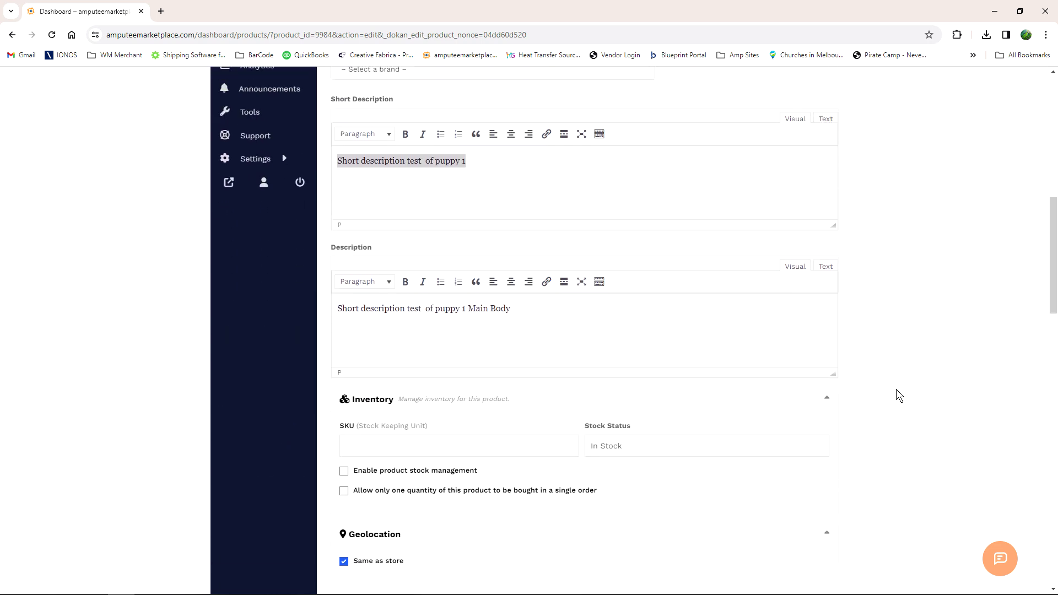
scroll(896, 390, "up", 5)
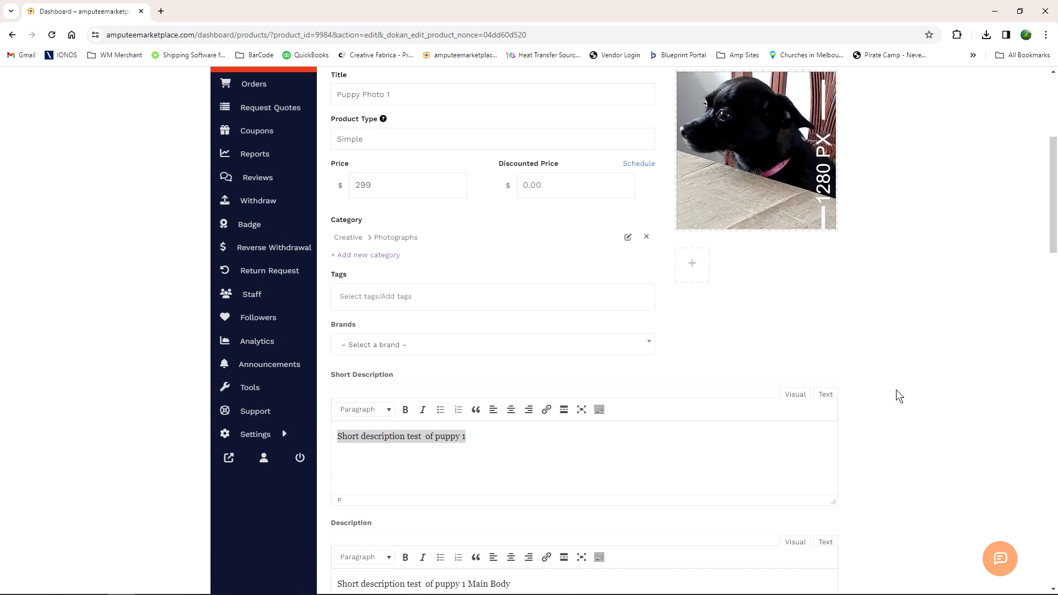
scroll(896, 391, "down", 5)
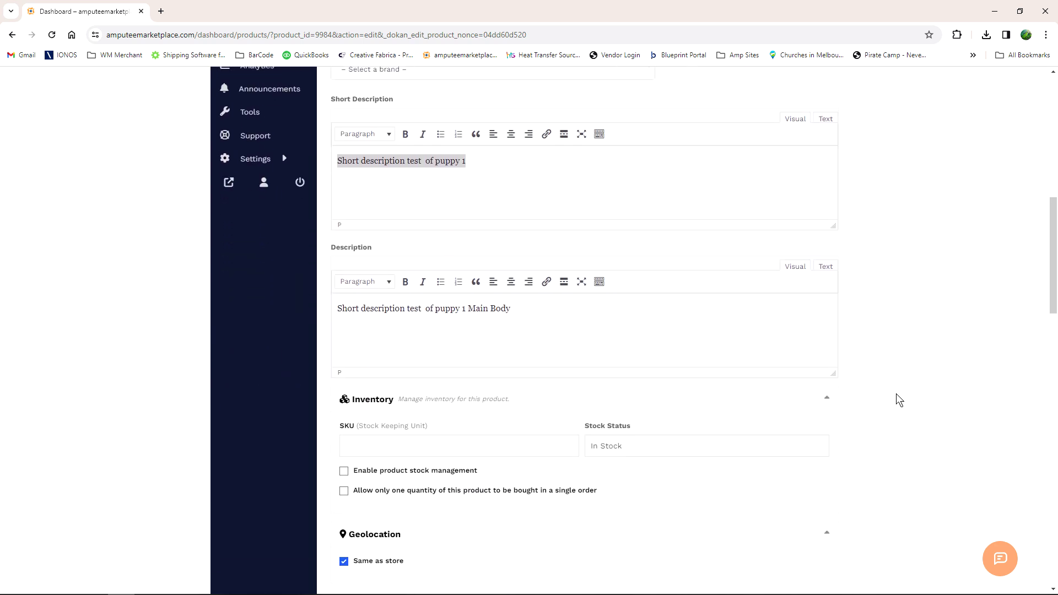
scroll(896, 393, "down", 1)
left_click(466, 391)
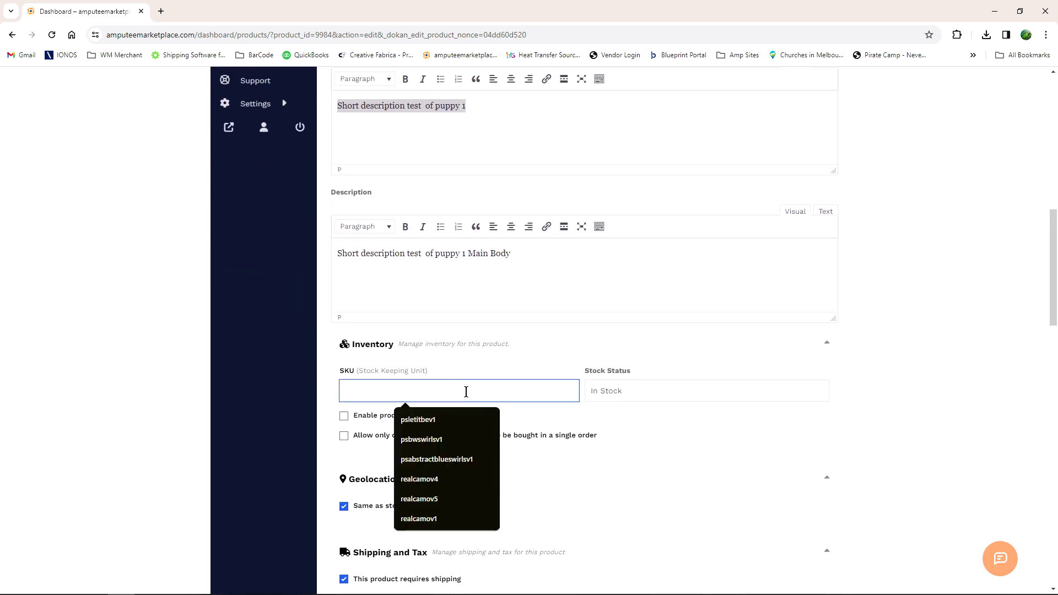
left_click(344, 415)
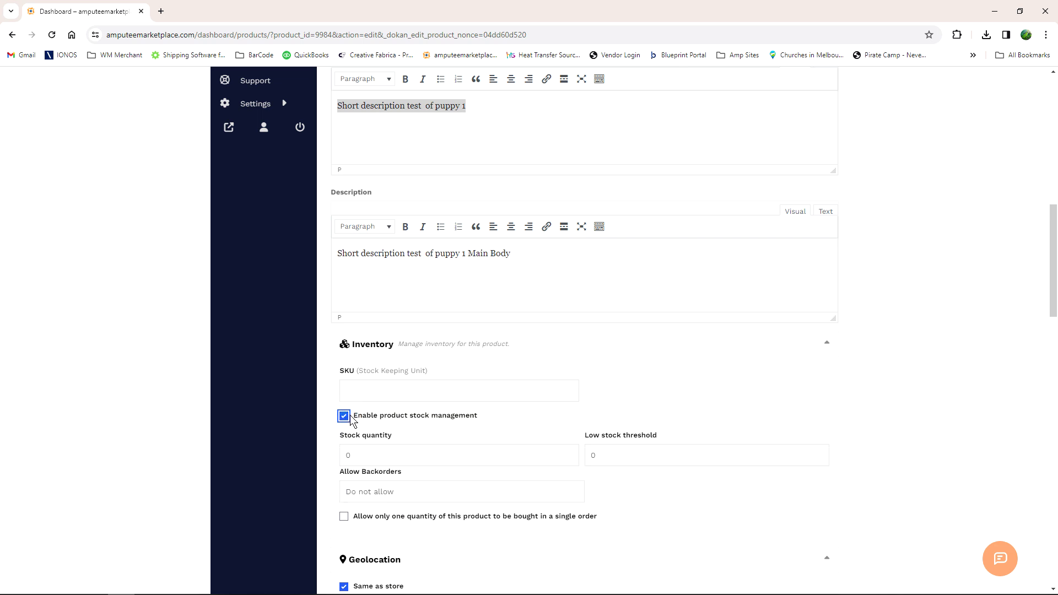
left_click(410, 395)
left_click(739, 396)
left_click(435, 454)
key("BackSpace")
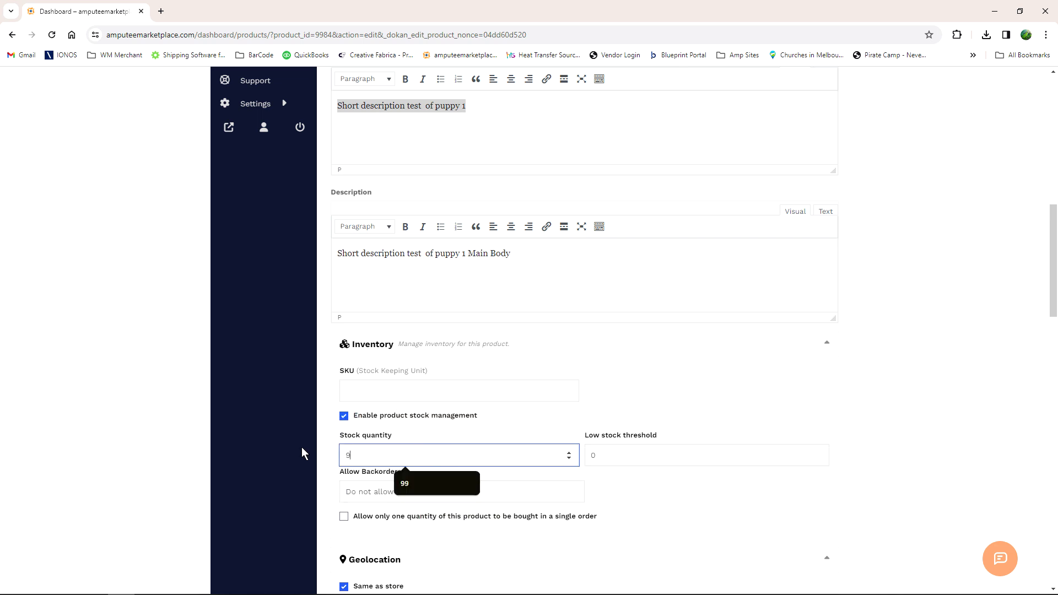
type("99")
left_click(637, 460)
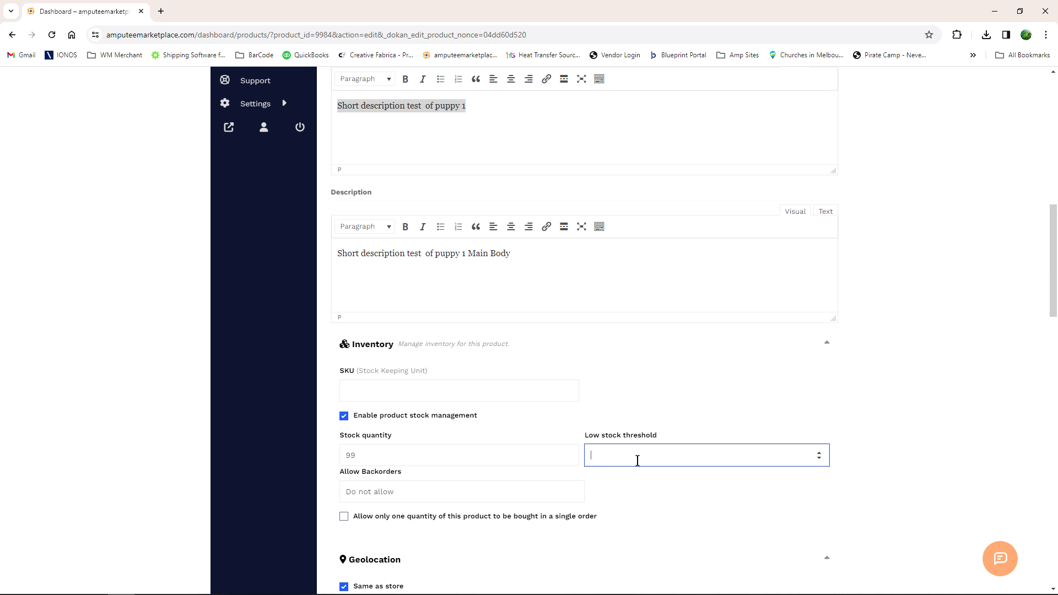
type("12")
- Enter "pl1" as the product's SKU
left_click(414, 388)
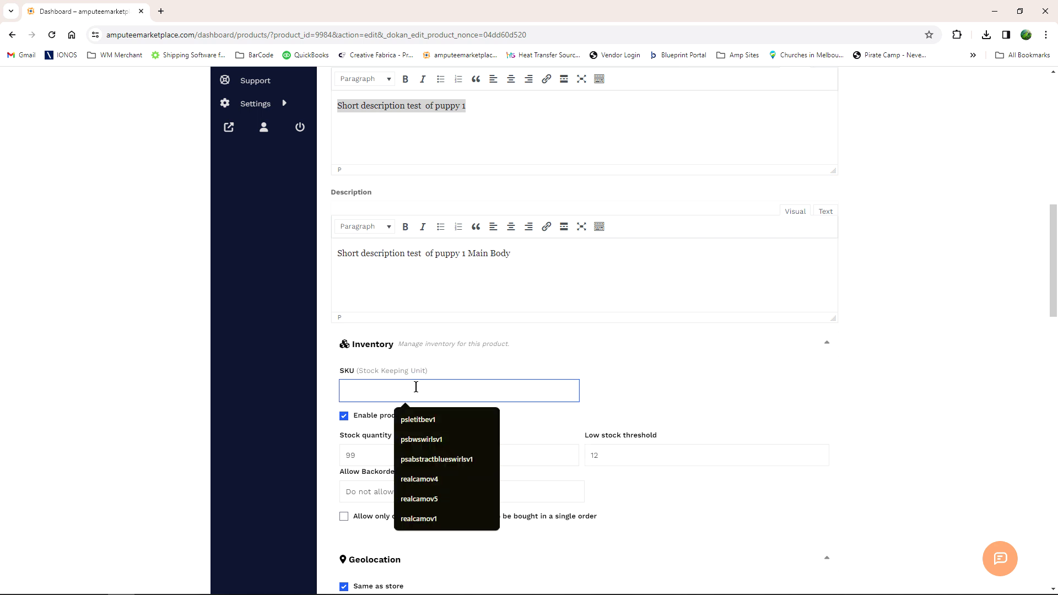
type("pl1")
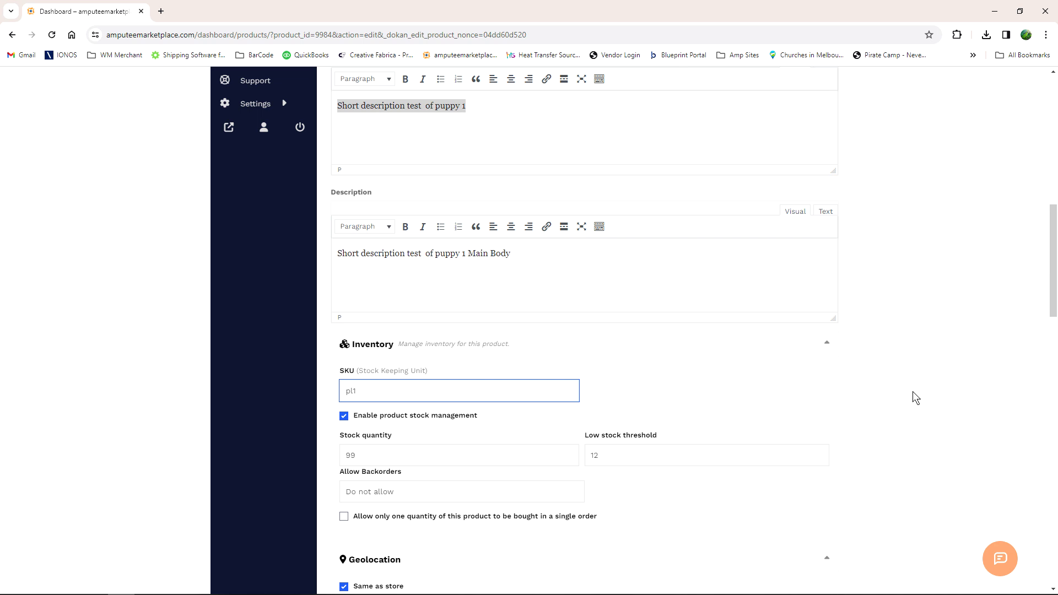
left_click(912, 391)
- Set the product's tax status to None in the shipping and tax settings
scroll(910, 393, "down", 5)
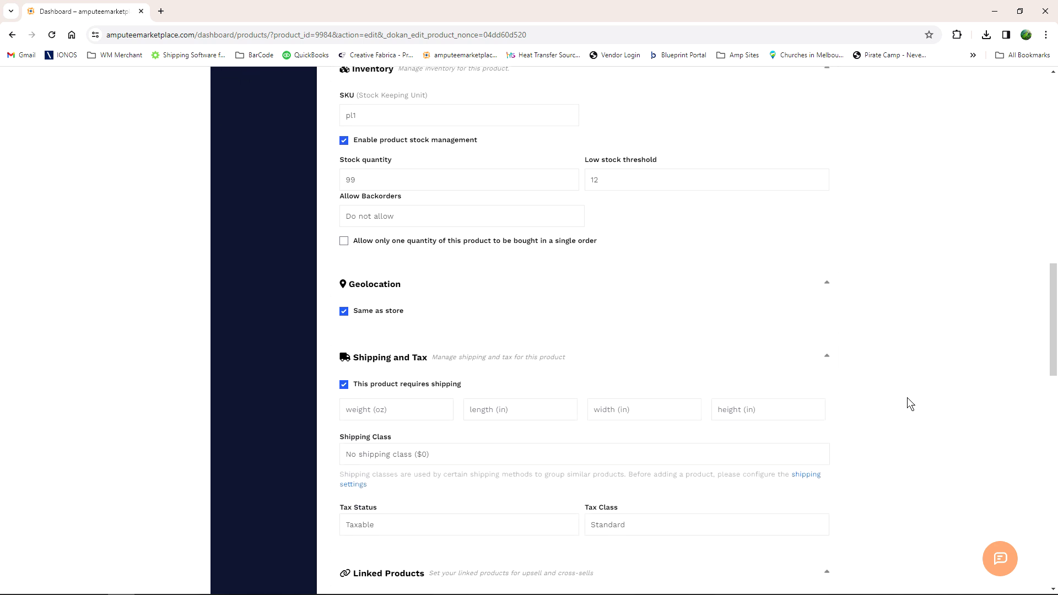
scroll(906, 398, "down", 1)
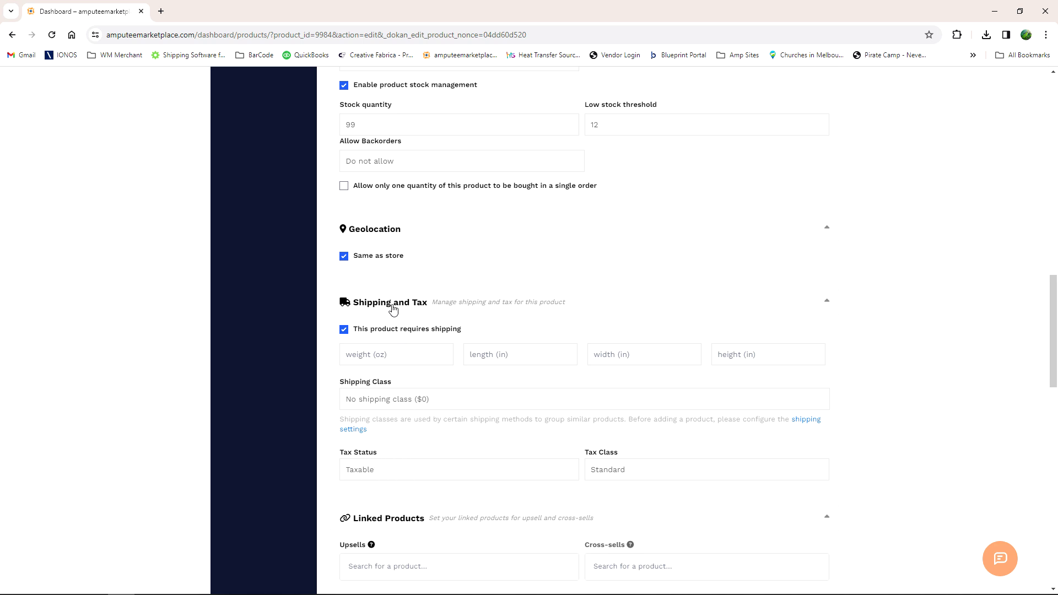
left_click(405, 471)
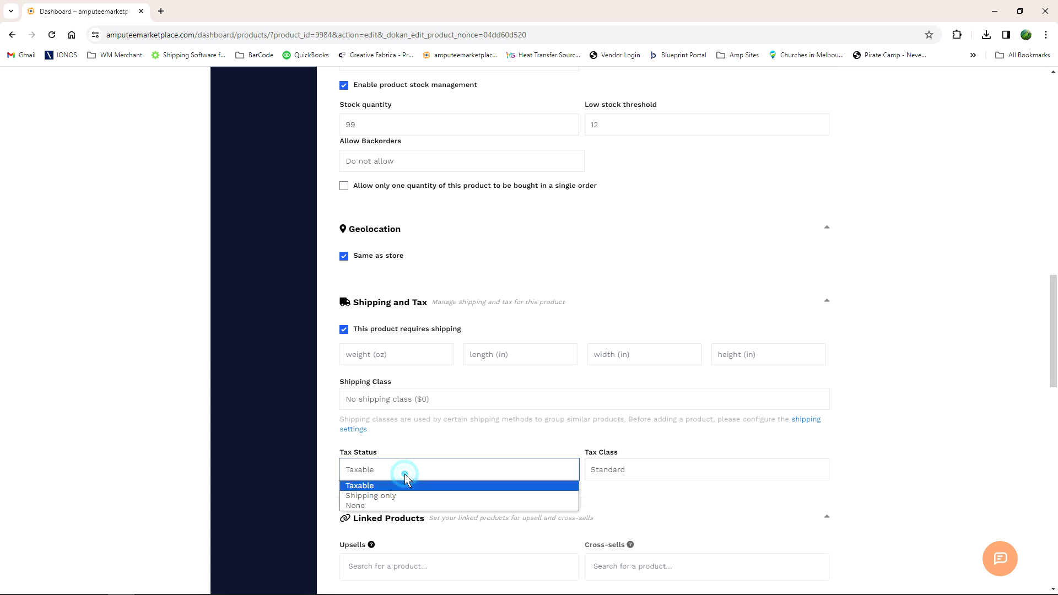
left_click(380, 505)
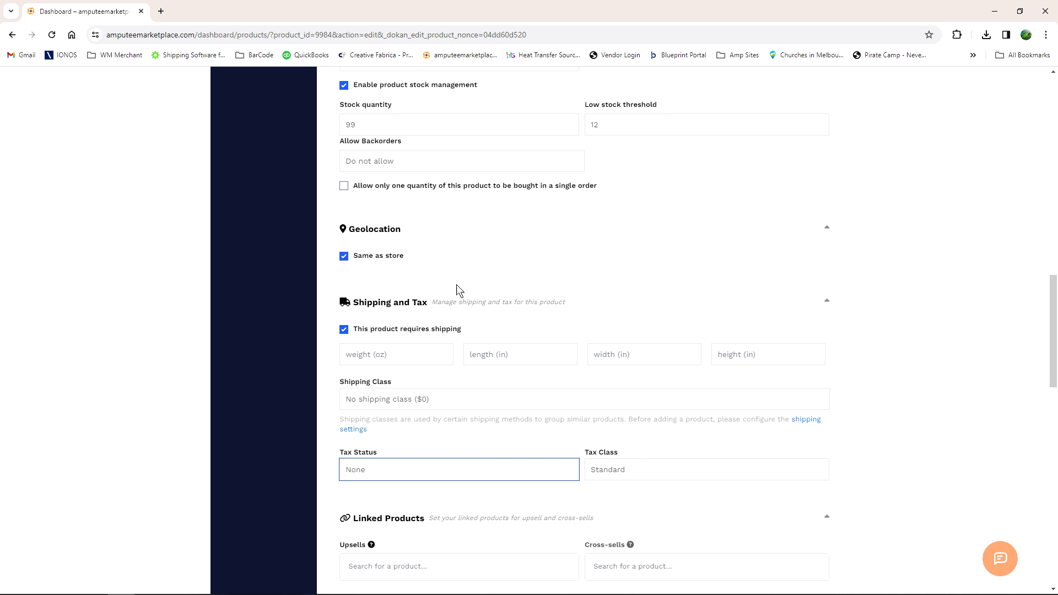
scroll(460, 276, "down", 3)
scroll(461, 273, "down", 3)
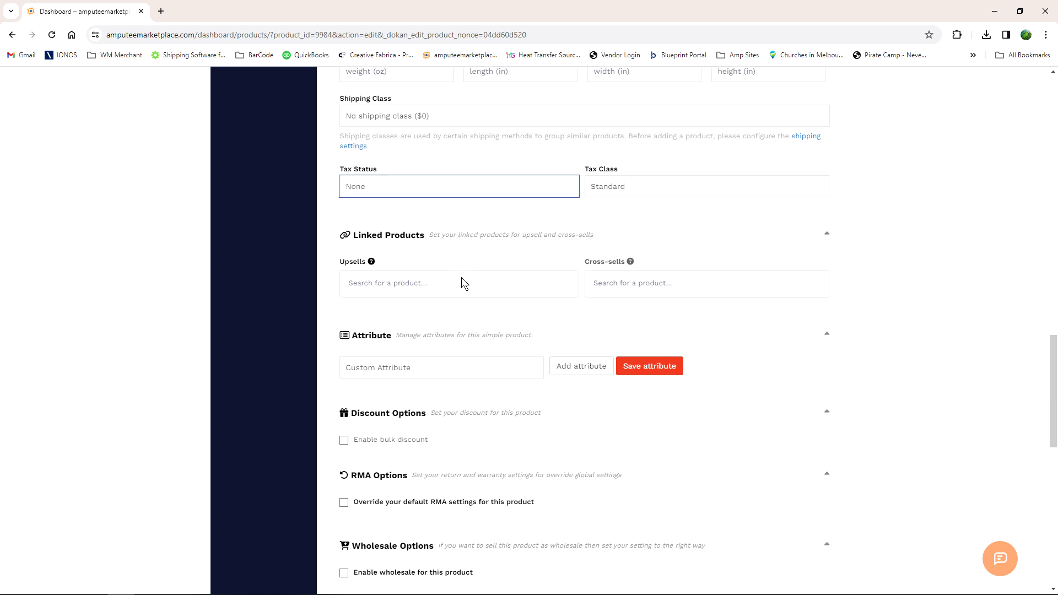
scroll(477, 302, "down", 5)
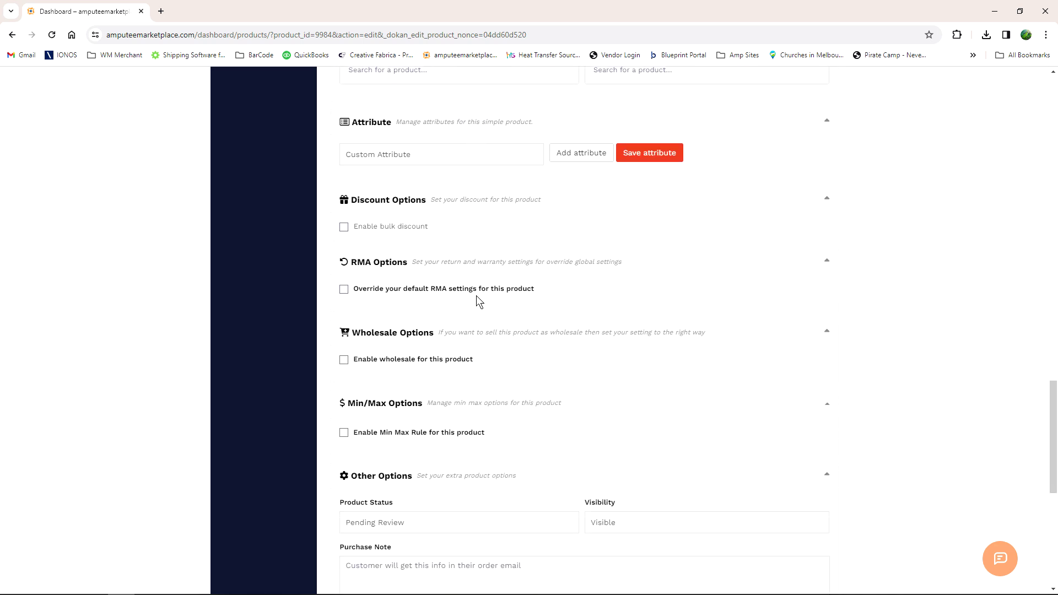
- Review the product form's remaining settings, including the available brands, shipping, linked products, attributes, discounts and other options
scroll(479, 299, "down", 4)
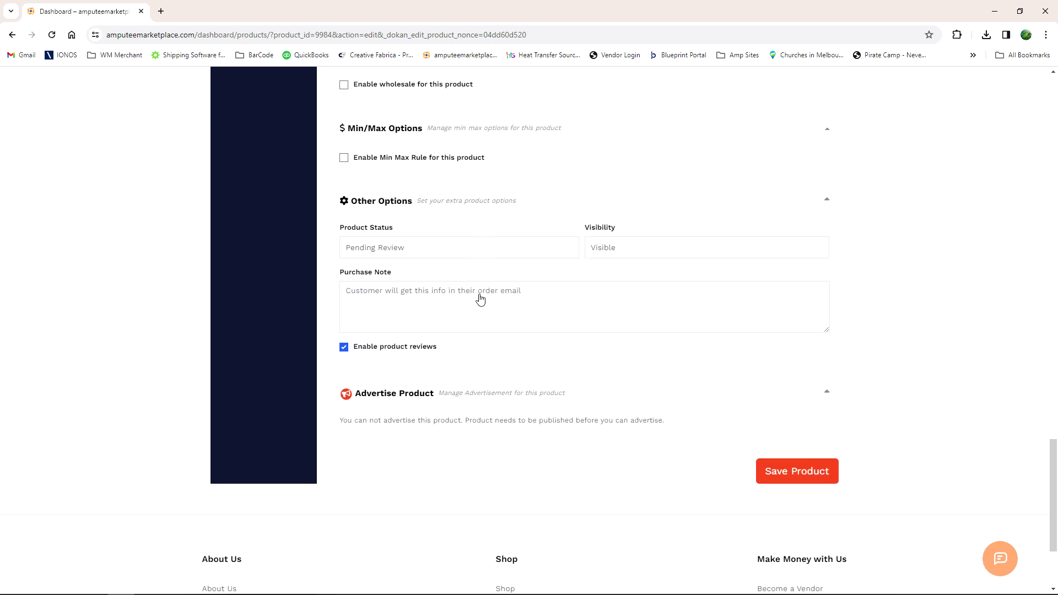
scroll(473, 303, "up", 7)
scroll(473, 302, "up", 15)
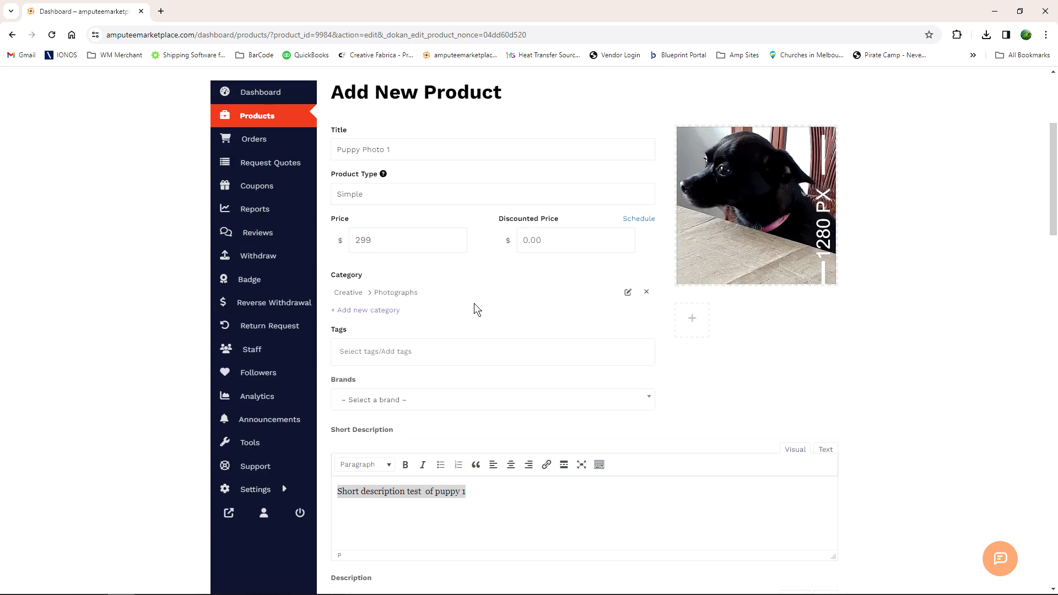
scroll(475, 307, "down", 4)
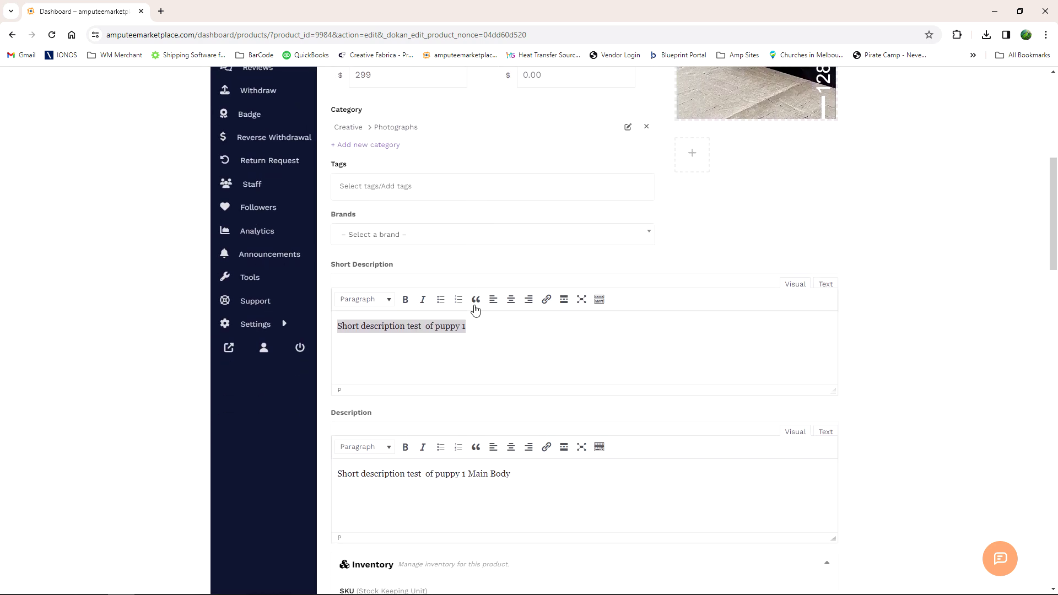
left_click(642, 184)
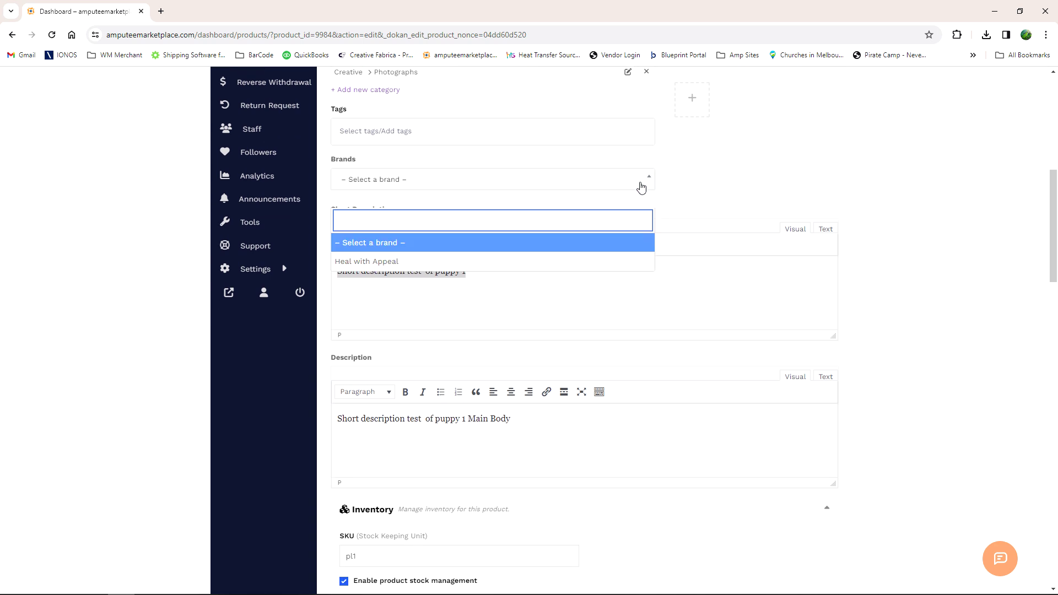
left_click(686, 184)
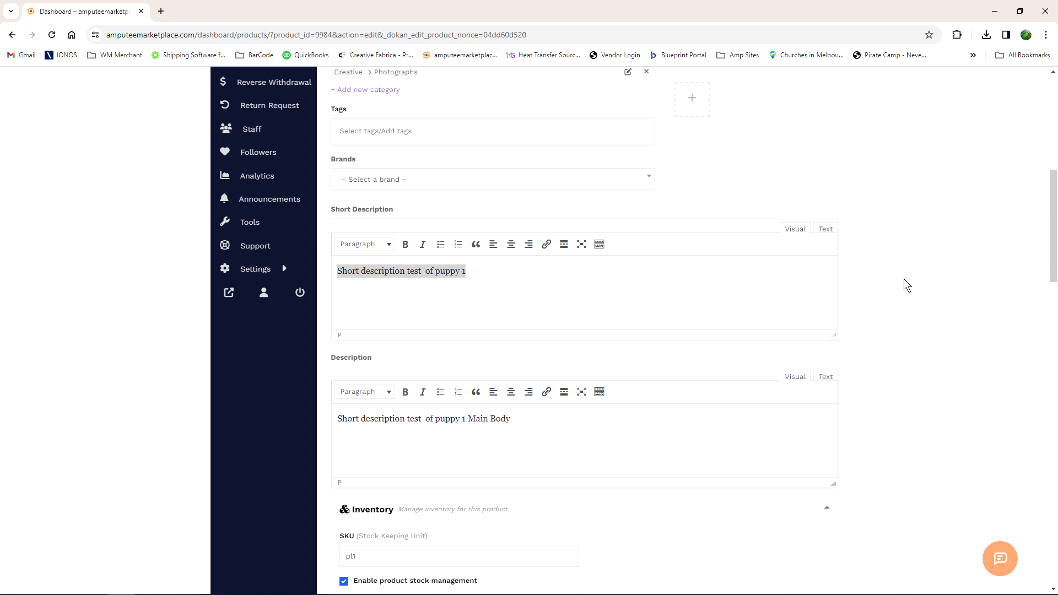
scroll(903, 280, "down", 9)
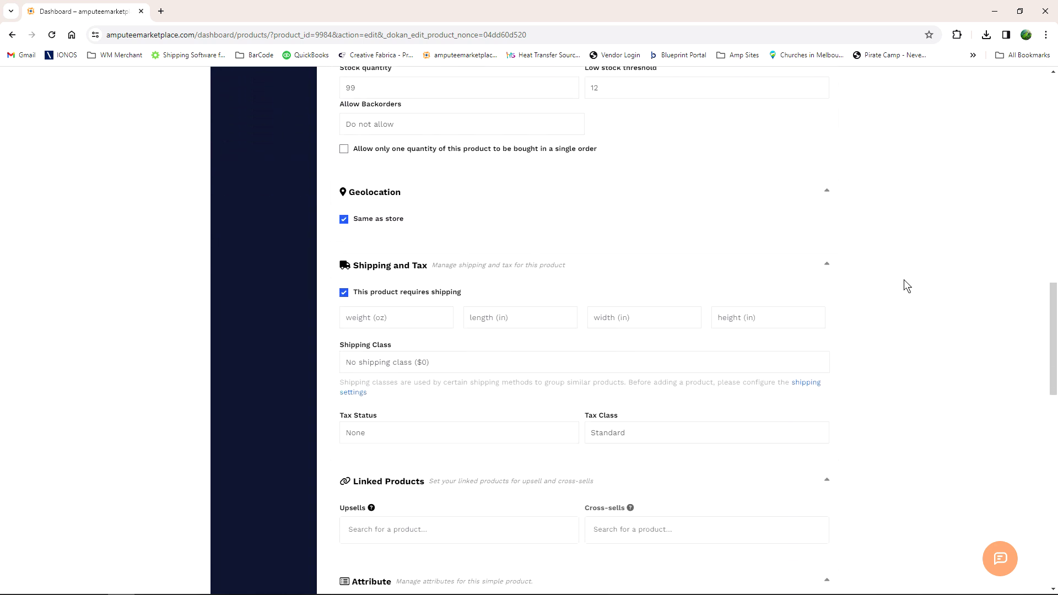
scroll(903, 280, "down", 4)
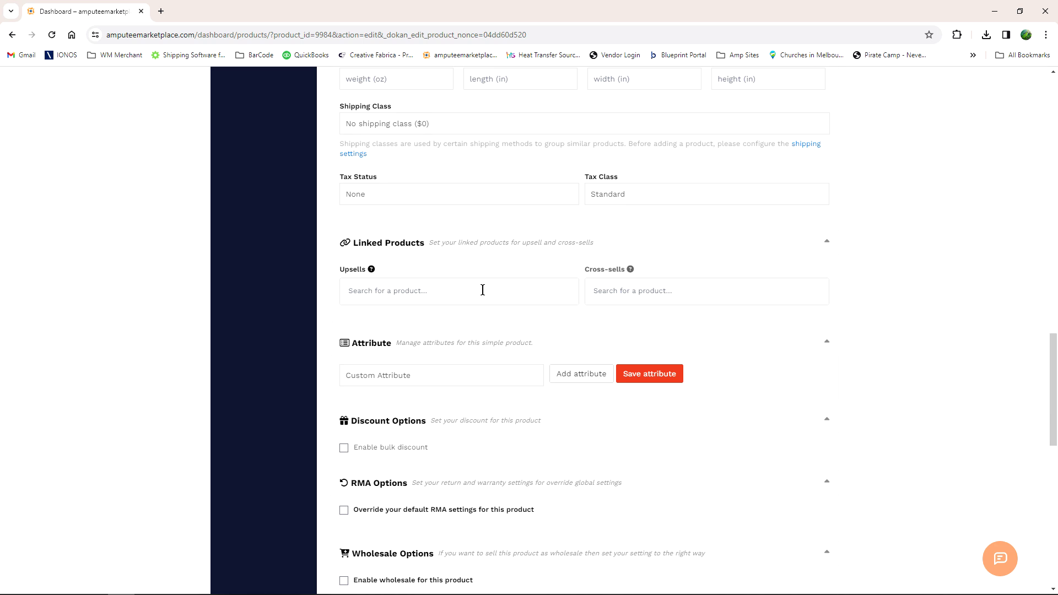
scroll(839, 350, "down", 4)
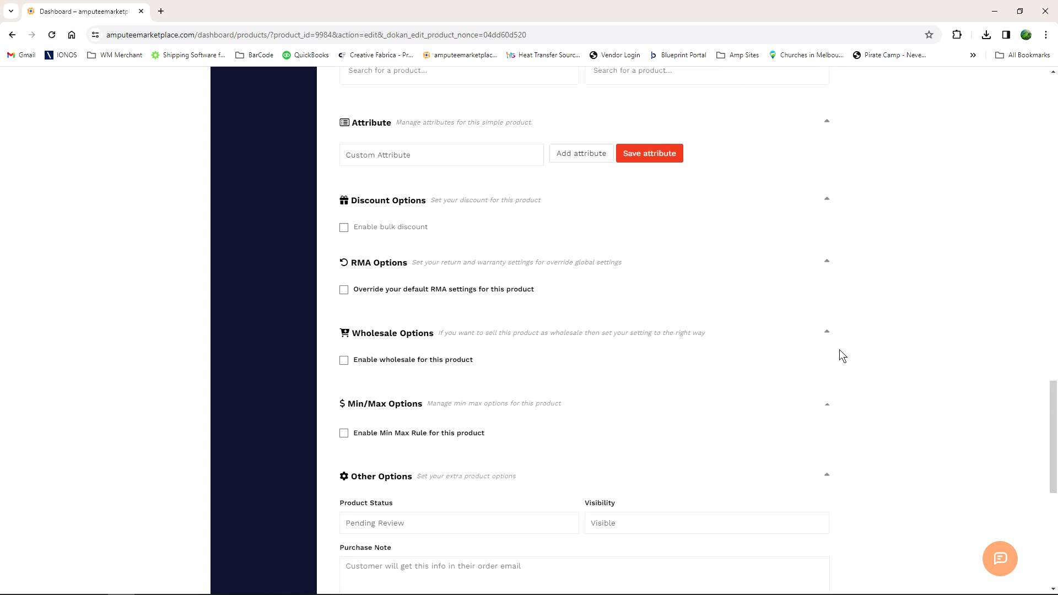
scroll(840, 350, "down", 3)
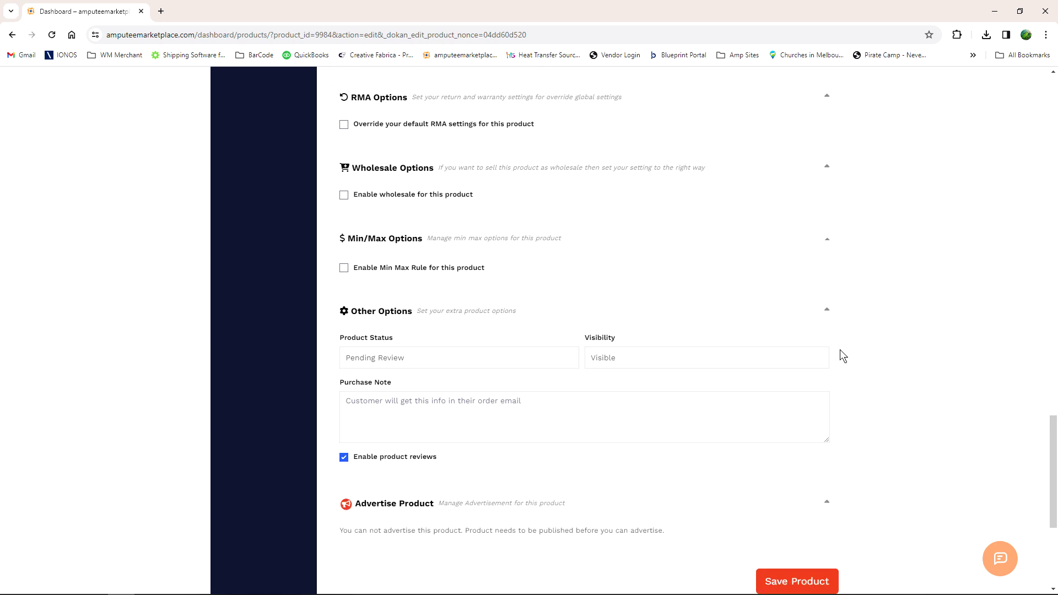
scroll(841, 356, "down", 2)
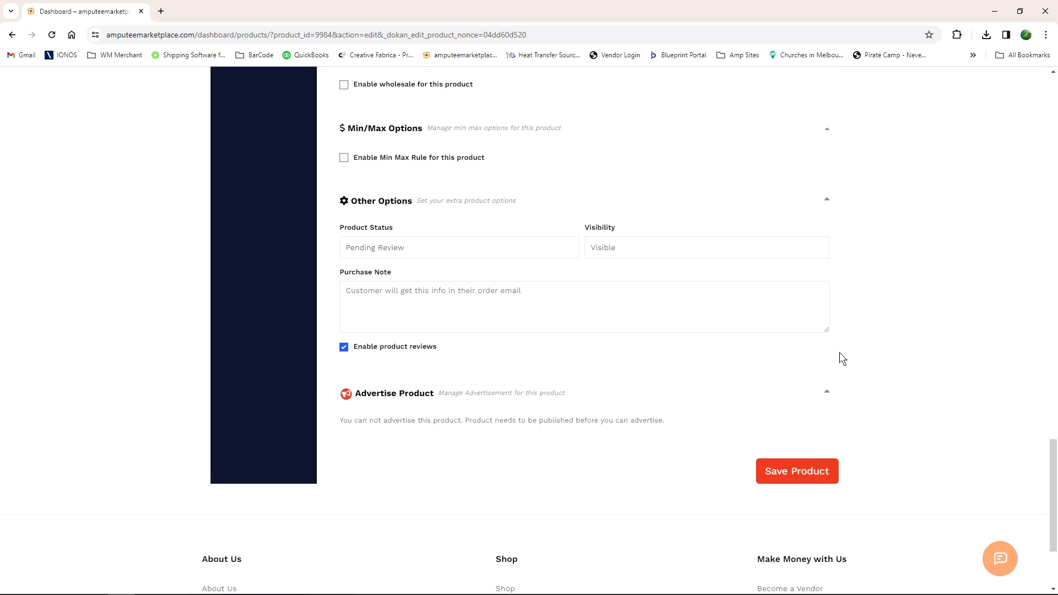
- Save the product and duplicate Puppy Photo 1 from the vendor's product list
left_click(781, 473)
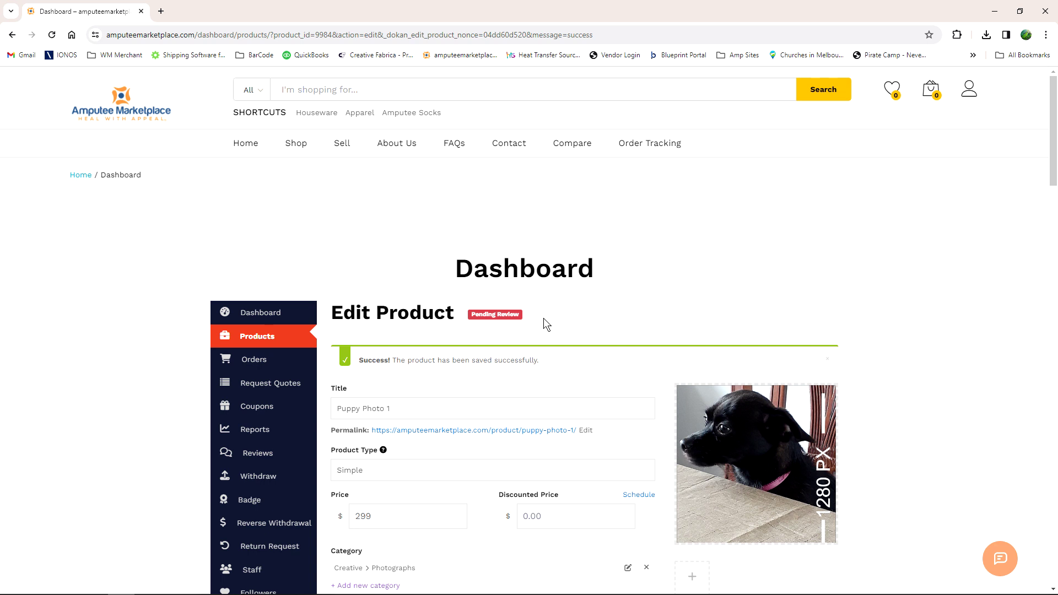
left_click(256, 337)
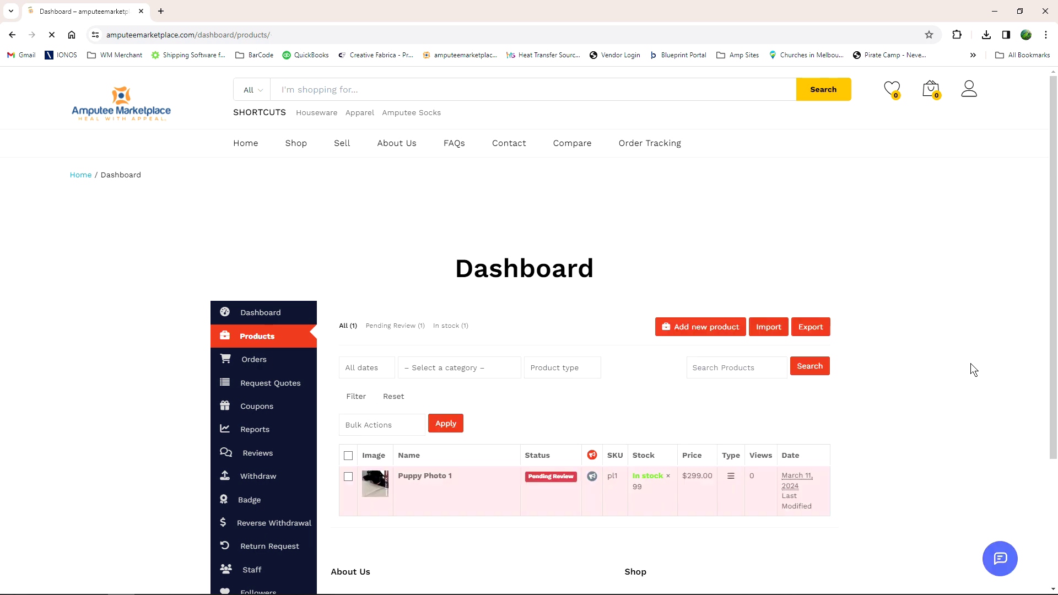
scroll(970, 363, "down", 2)
mouse_move(461, 389)
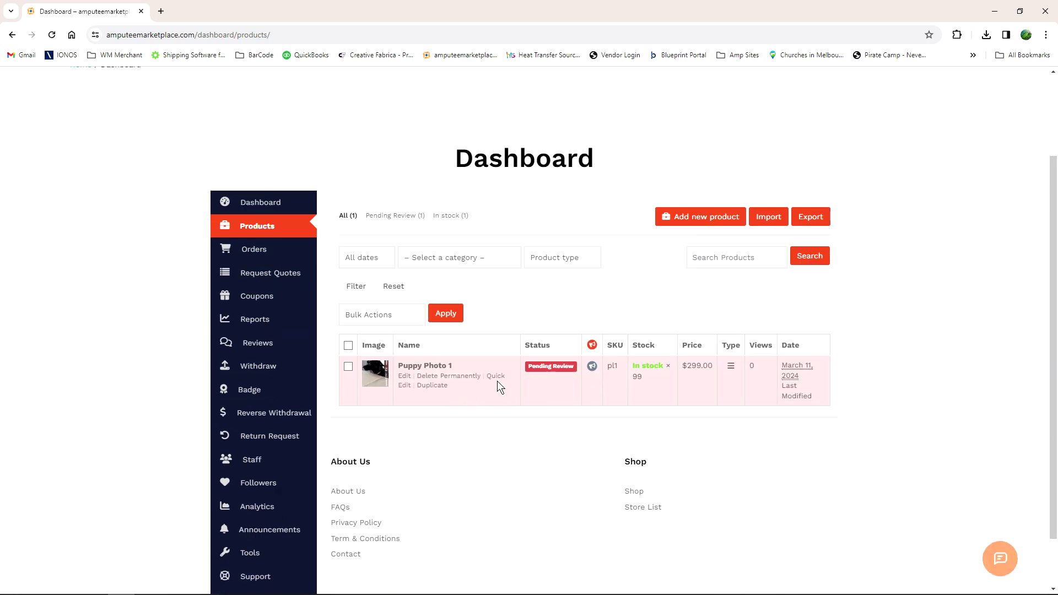
left_click(431, 385)
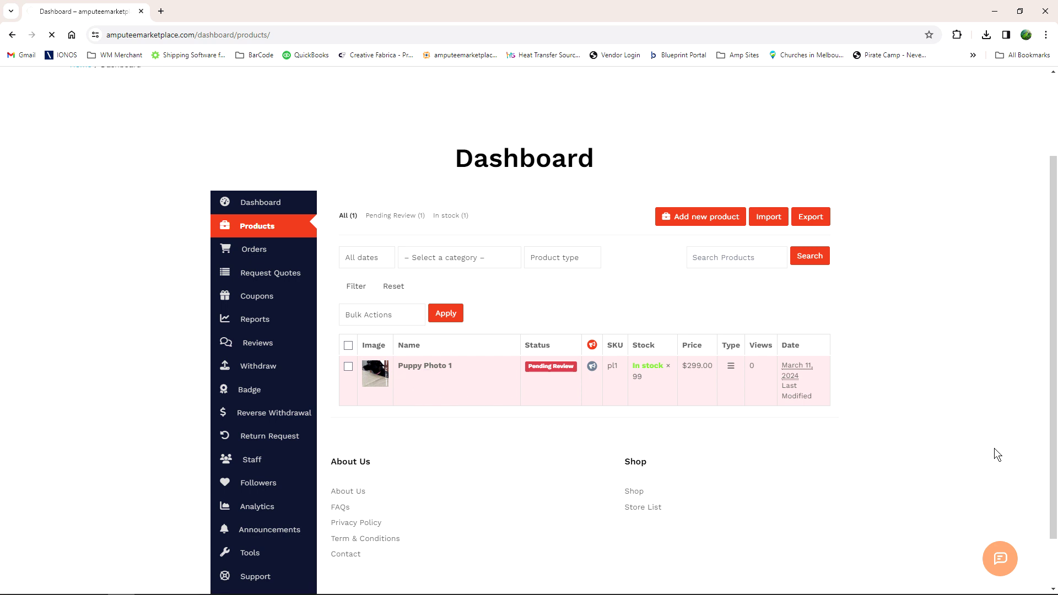
- Open the duplicated product for editing and change its title to "Puppy Photo 2"
scroll(590, 475, "down", 2)
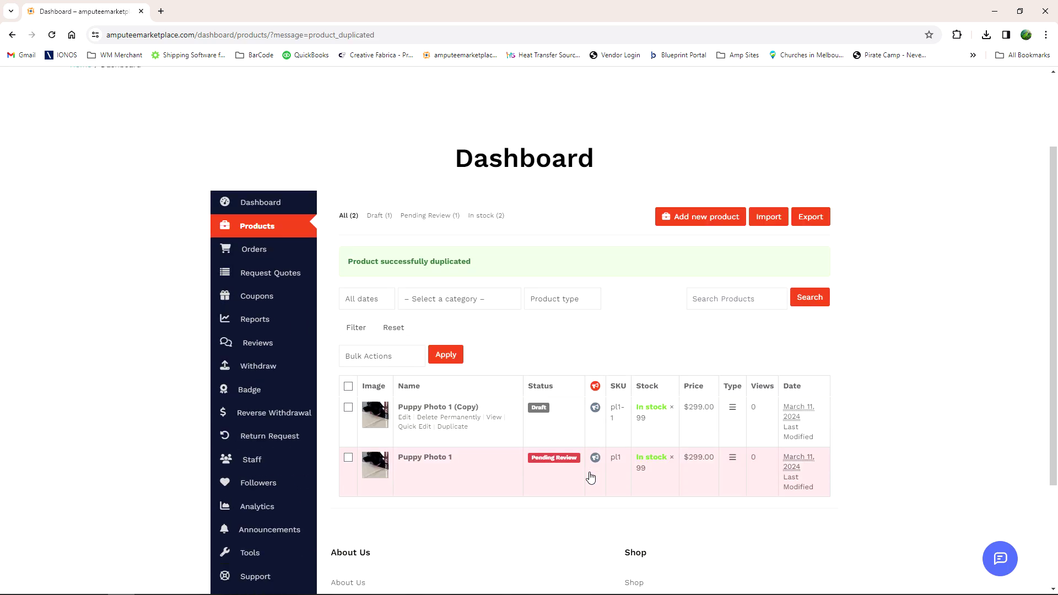
left_click(404, 418)
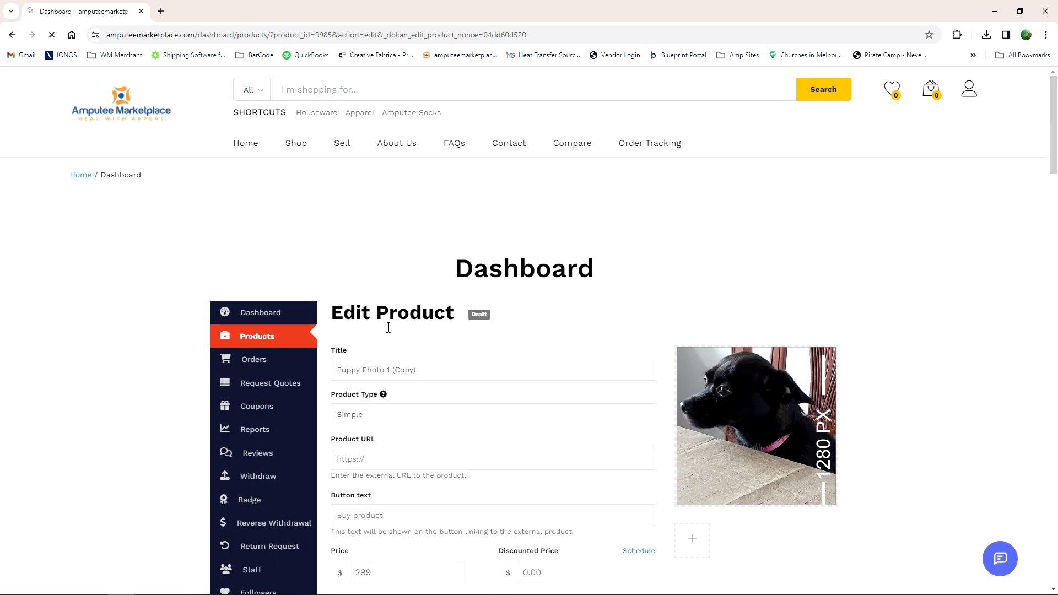
left_click(427, 371)
key("BackSpace")
key("BackSpace")
key("BackSpace")
key("BackSpace")
key("BackSpace")
key("BackSpace")
key("BackSpace")
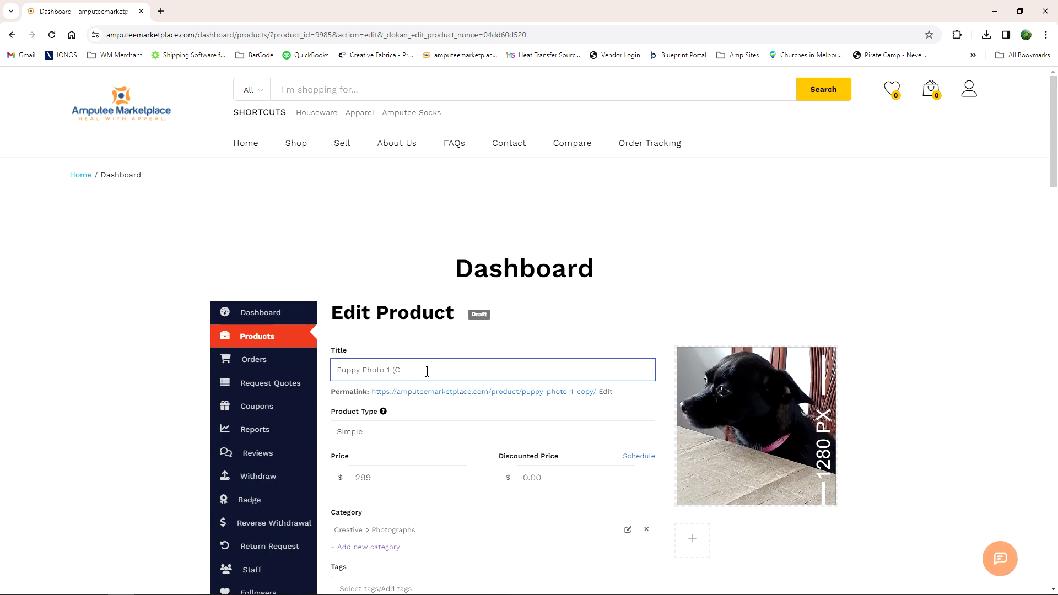
key("BackSpace")
type("2")
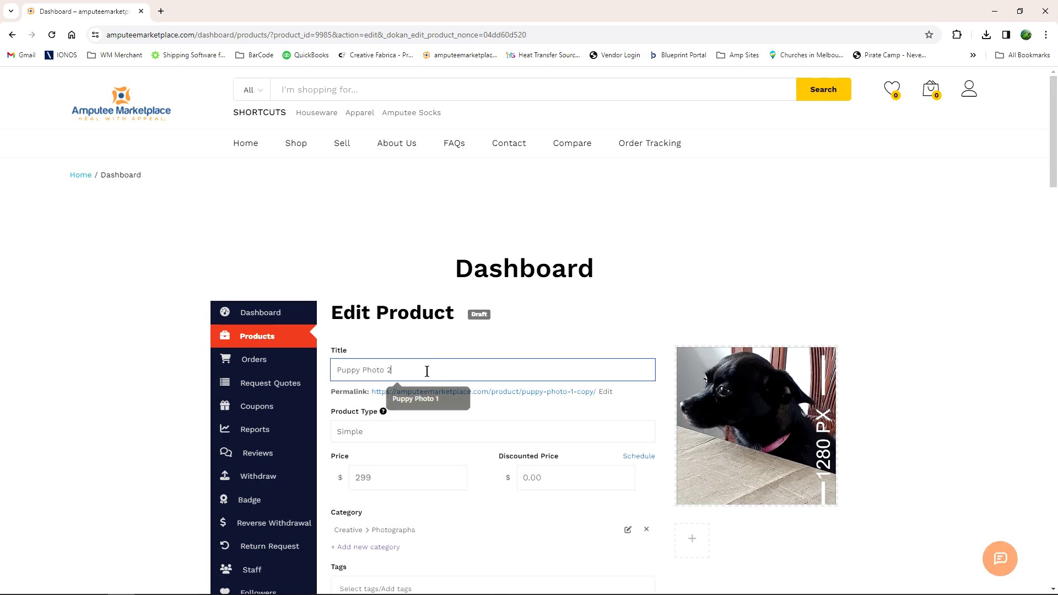
- Replace the product's cover image with the light-coloured puppy in the snow from the media library
left_click(752, 428)
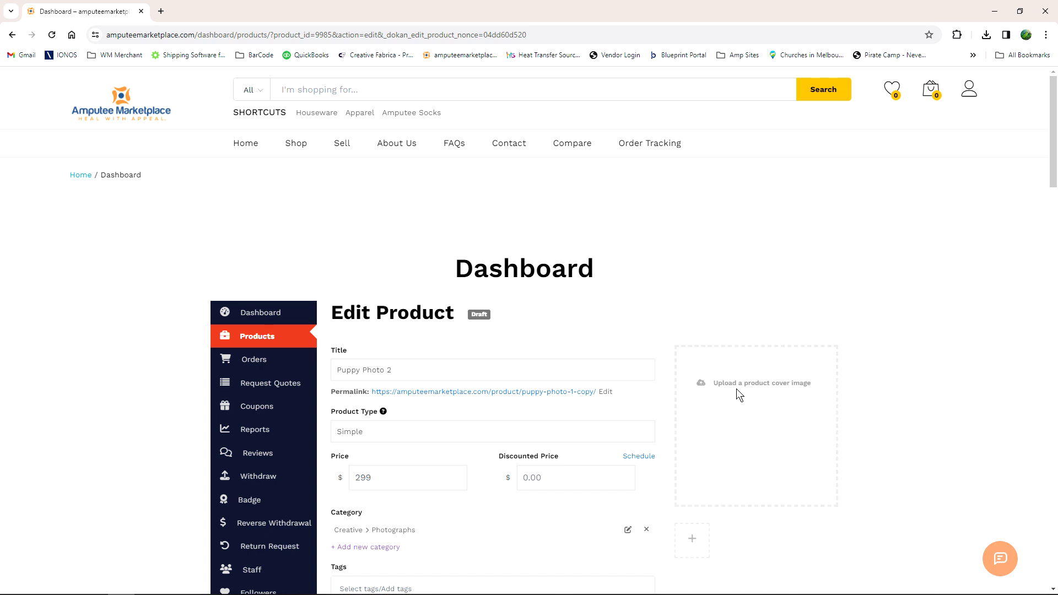
left_click(738, 383)
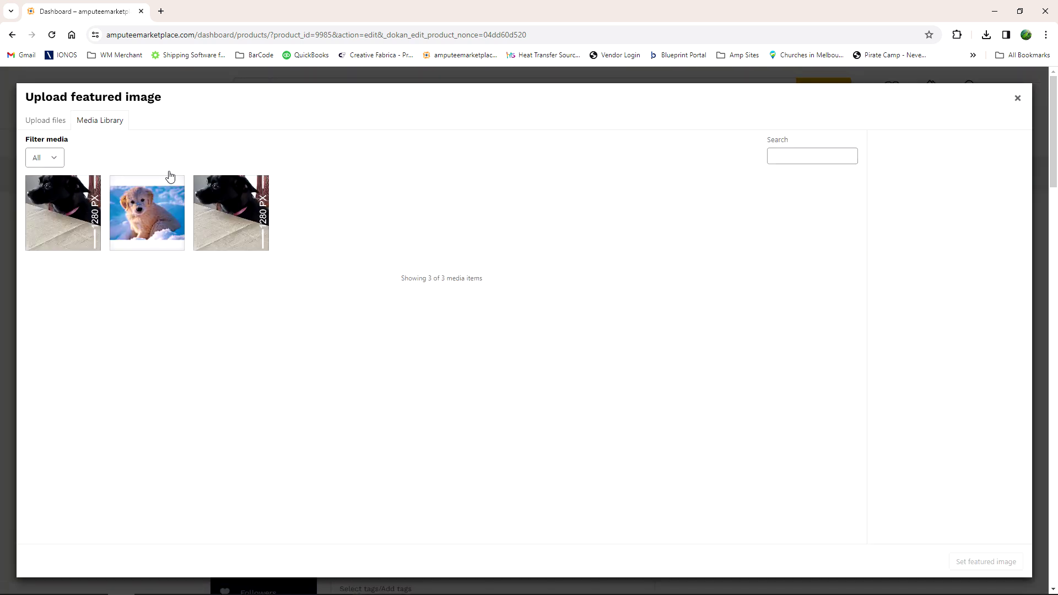
left_click(156, 208)
left_click(970, 562)
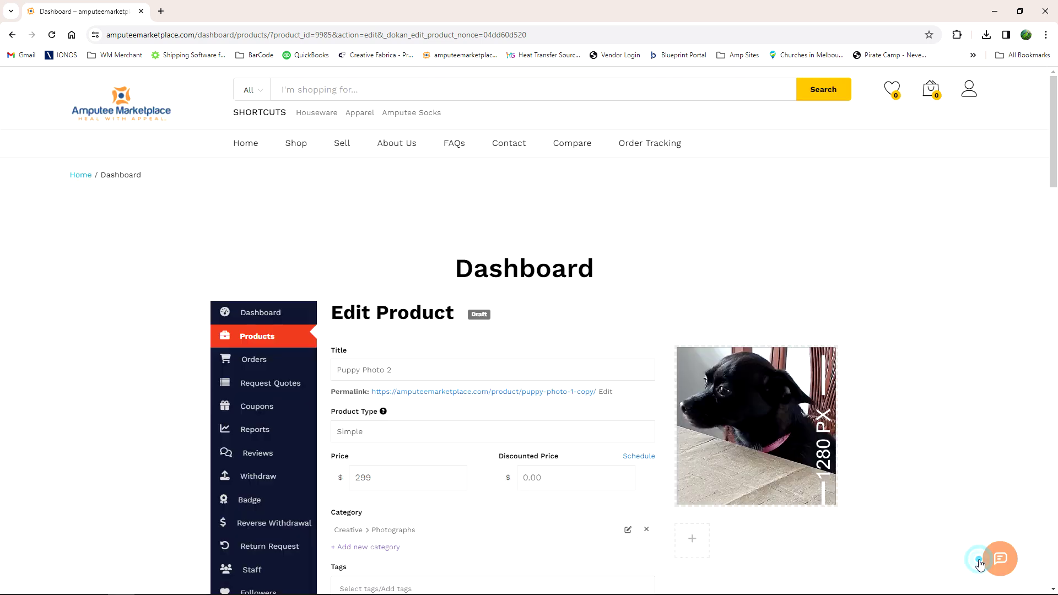
- Set the regular price of Puppy Photo 2 to $399
scroll(719, 249, "down", 2)
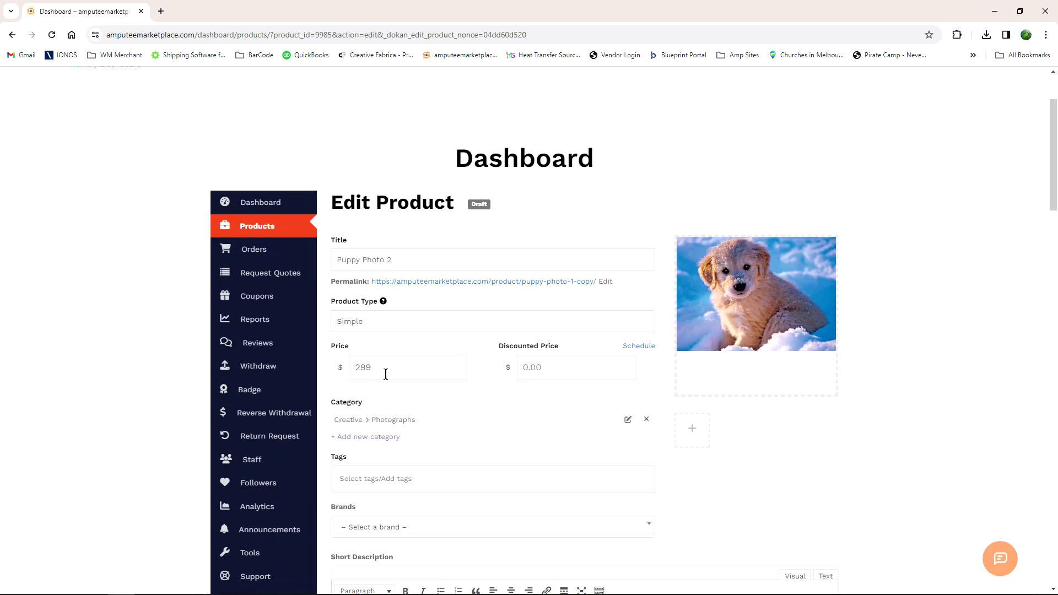
left_click_drag(386, 372, 350, 372)
type("399")
left_click(902, 502)
- Add the tag "photography" to the product
scroll(915, 428, "down", 3)
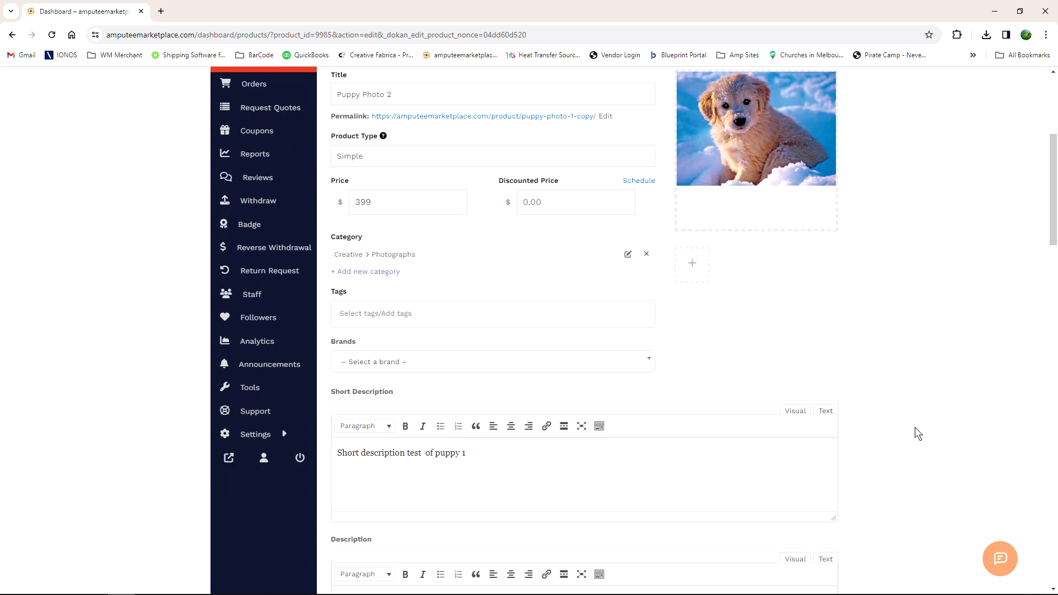
left_click(490, 320)
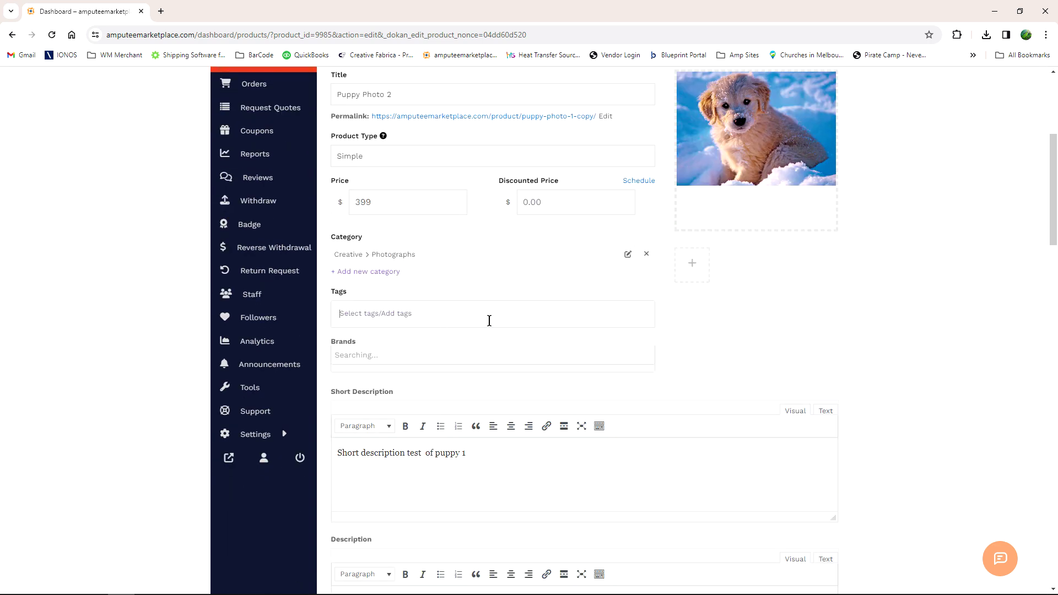
type("photo")
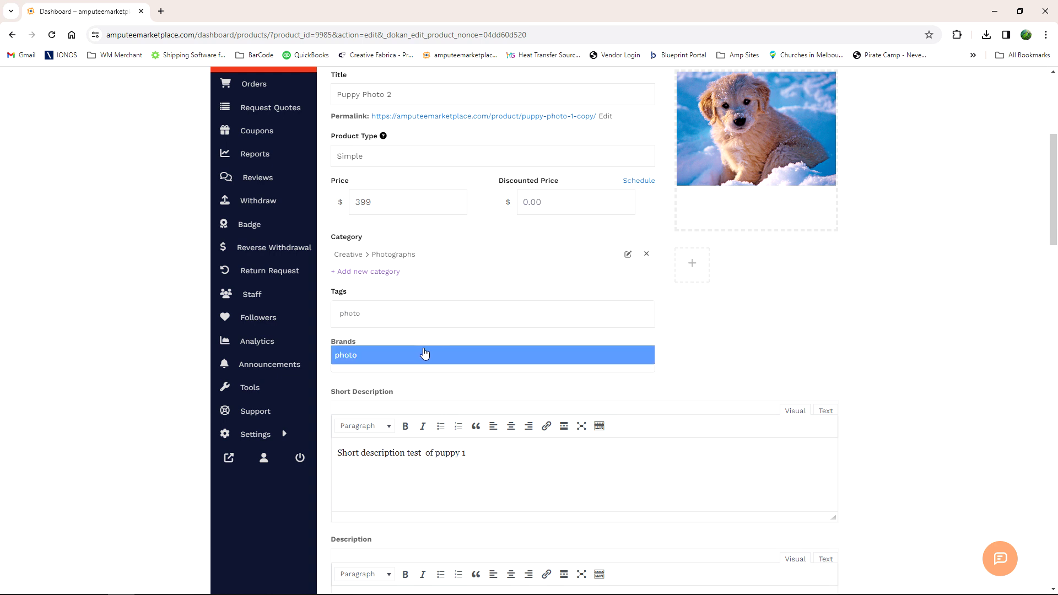
type("graphy")
left_click(445, 359)
left_click(742, 350)
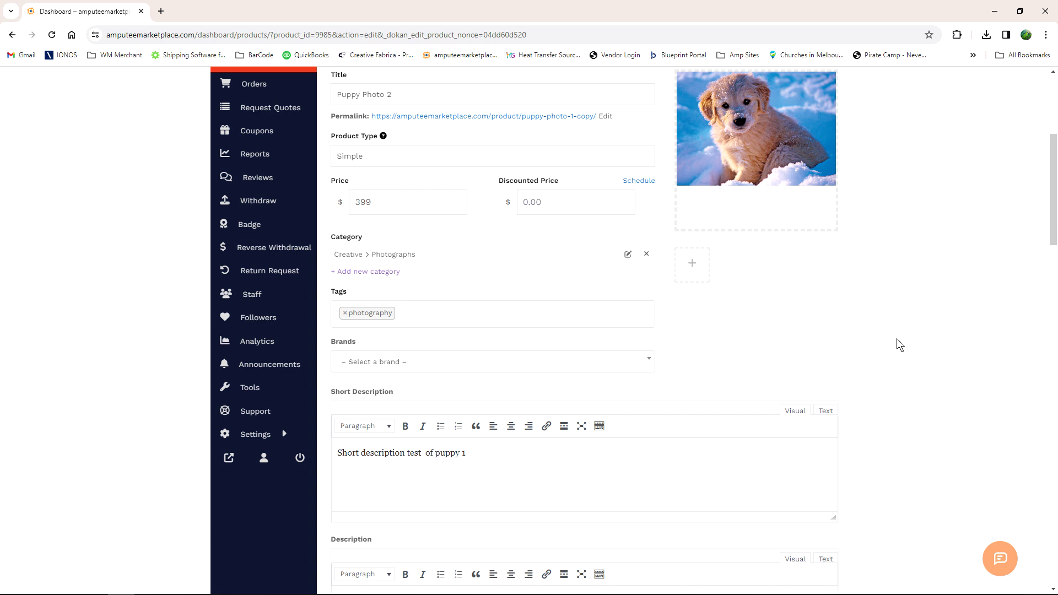
- Change the puppy number to 2 in both the short description and the main description
scroll(564, 404, "down", 2)
left_click(481, 342)
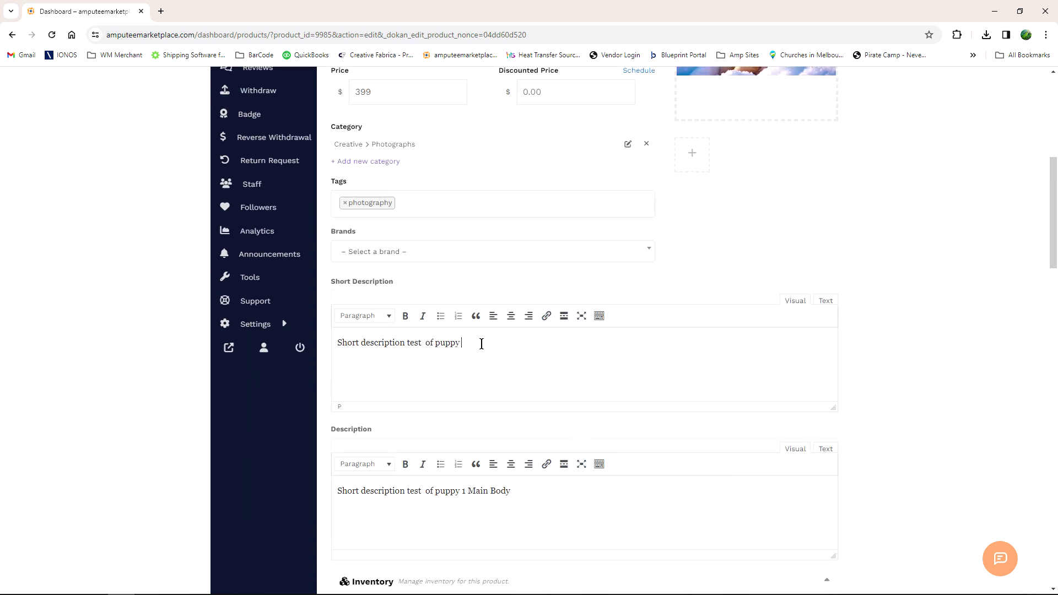
type("2")
left_click(465, 489)
key("Delete")
type("2")
- Change the product's SKU to "pl 2" in the inventory settings
scroll(915, 422, "down", 5)
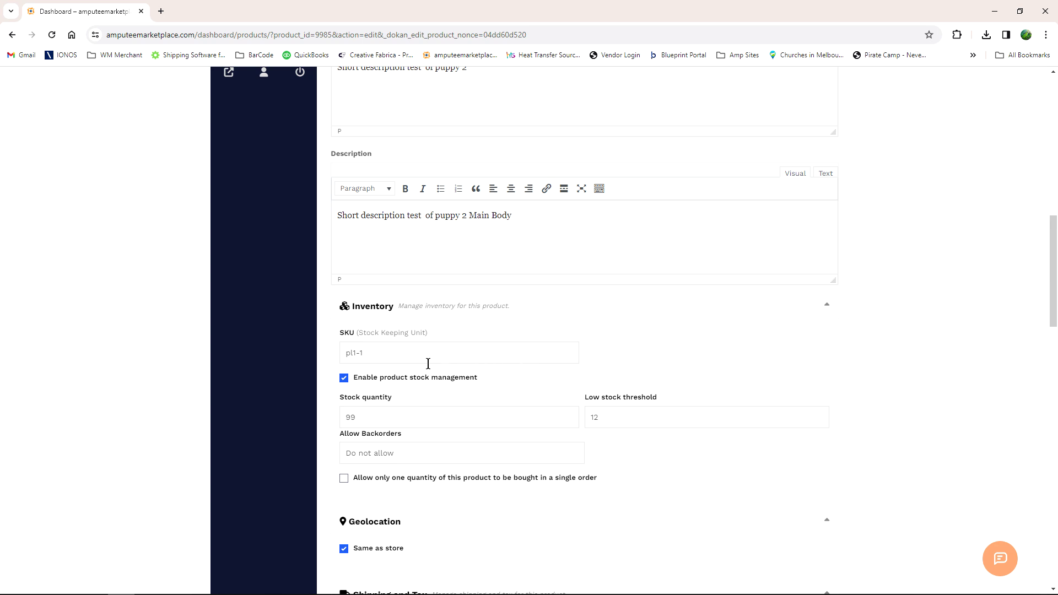
left_click(394, 357)
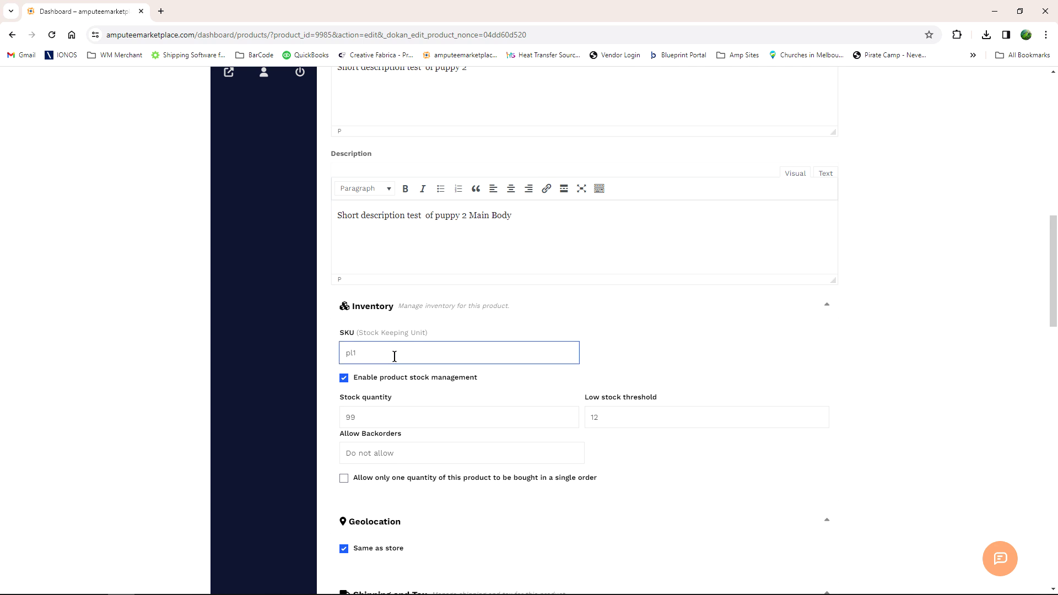
key("BackSpace")
type("2")
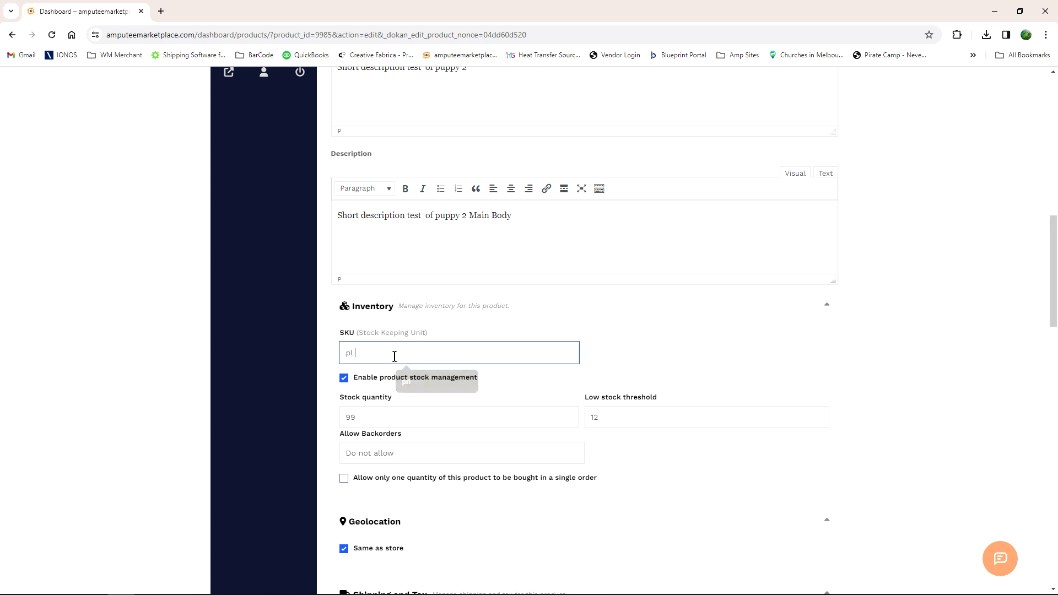
left_click(938, 444)
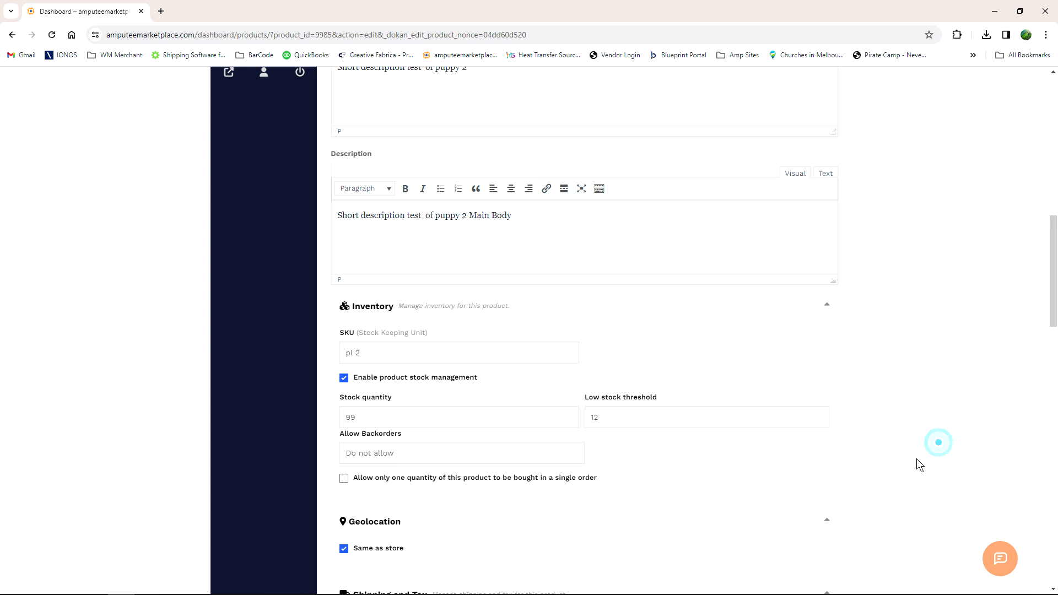
- Check the shipping, tax and other options of Puppy Photo 2 and save the product
scroll(765, 427, "down", 3)
scroll(765, 428, "down", 4)
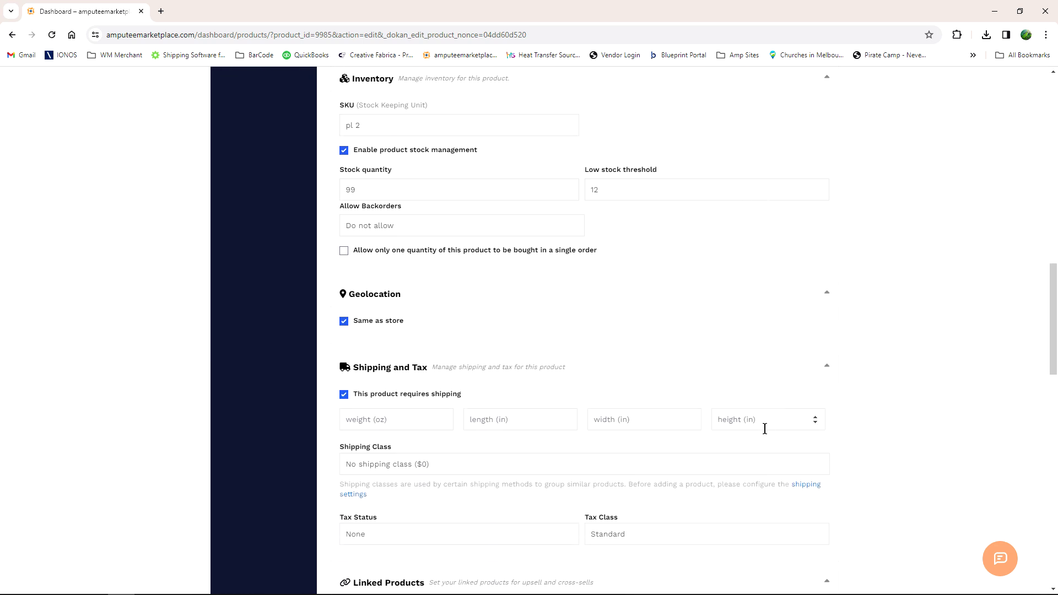
scroll(764, 435, "down", 3)
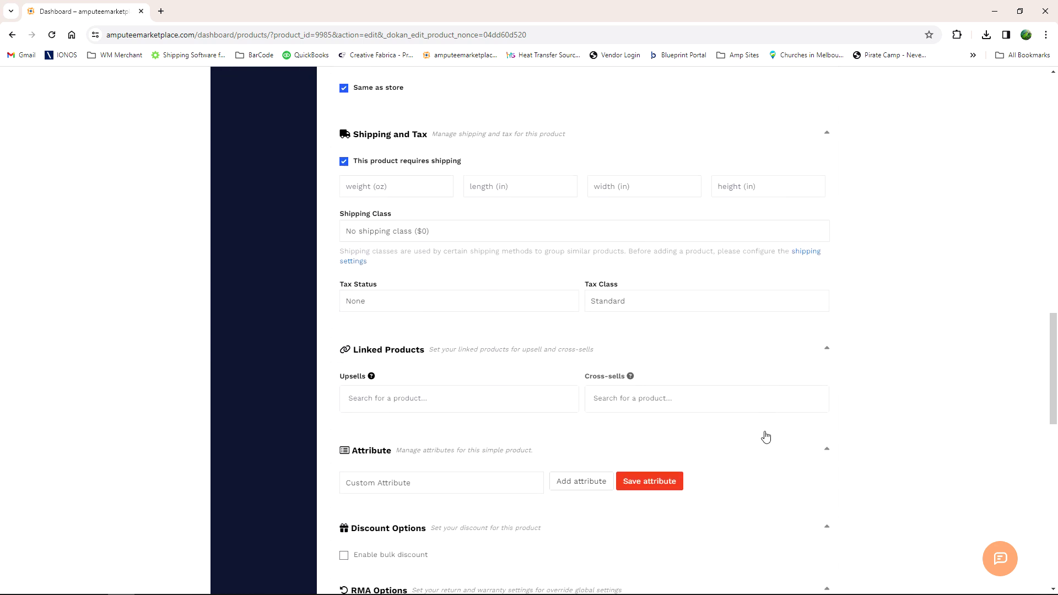
scroll(766, 441, "up", 3)
scroll(770, 452, "down", 6)
scroll(771, 459, "down", 7)
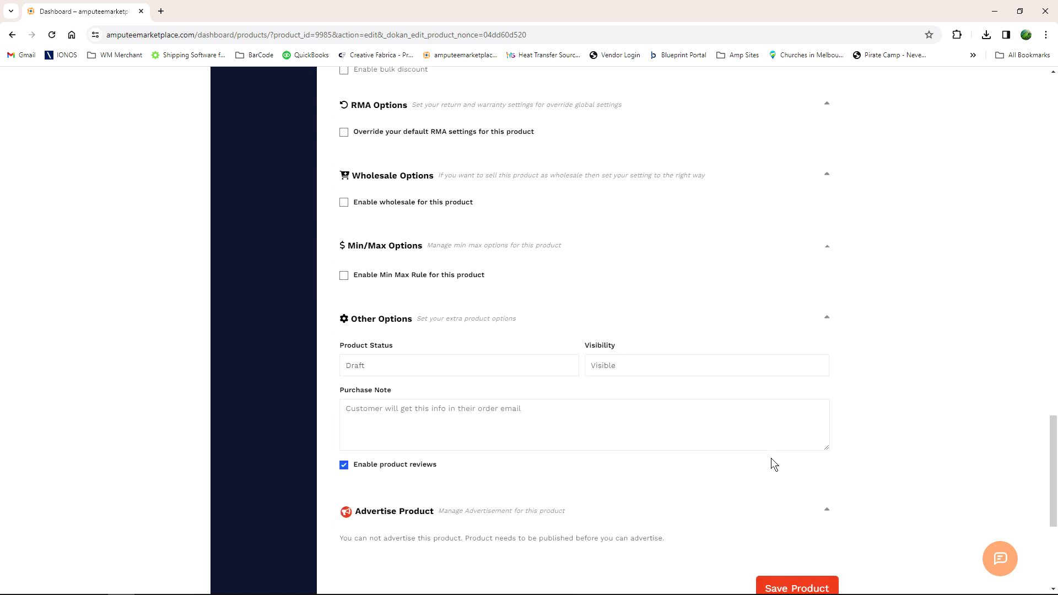
left_click(802, 438)
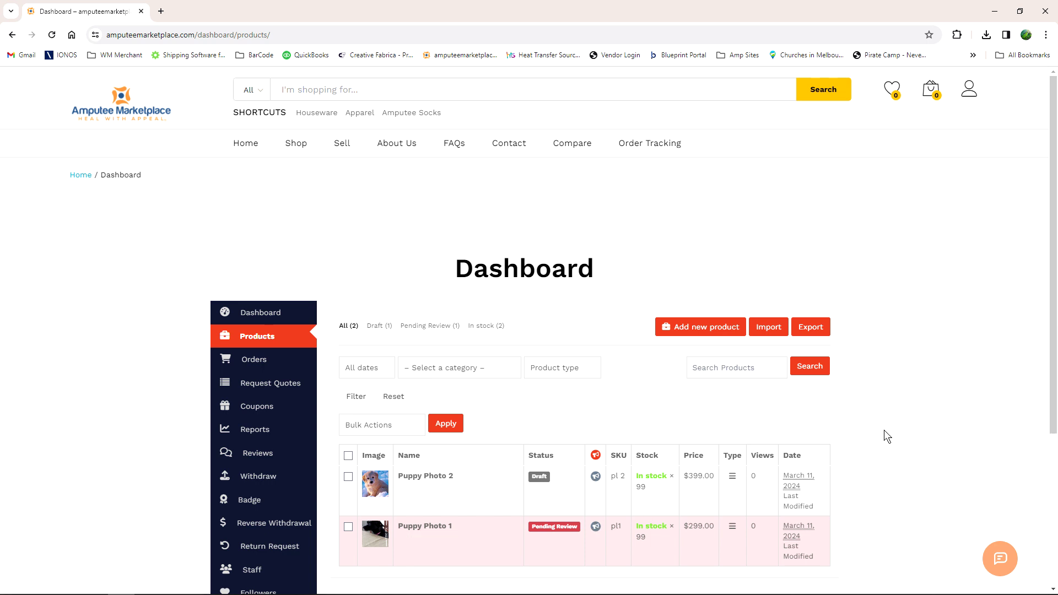
- Export all store products to a CSV file with all custom meta included
mouse_move(446, 489)
left_click(820, 329)
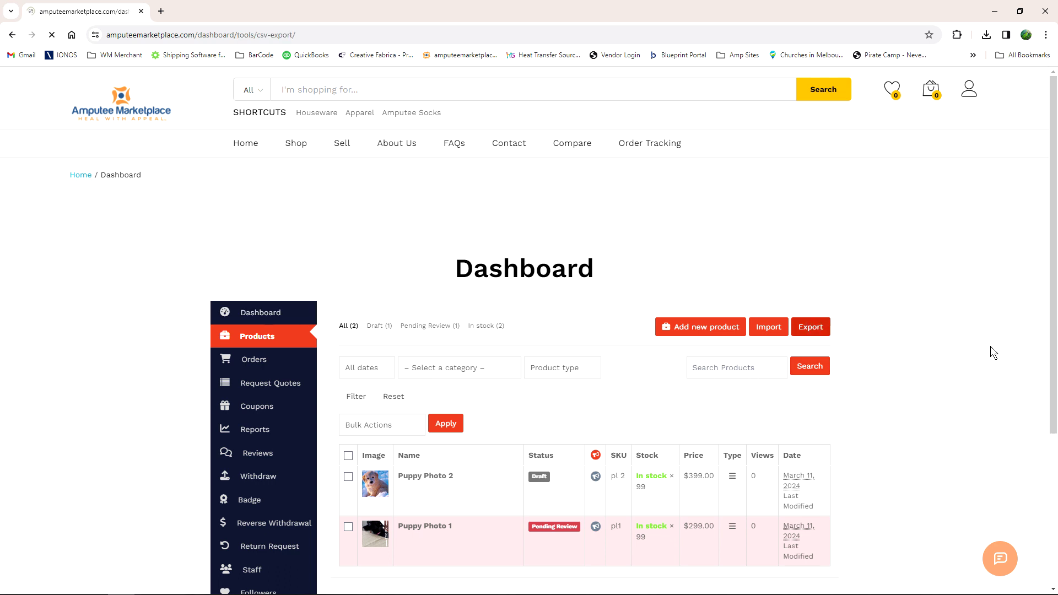
scroll(963, 342, "down", 4)
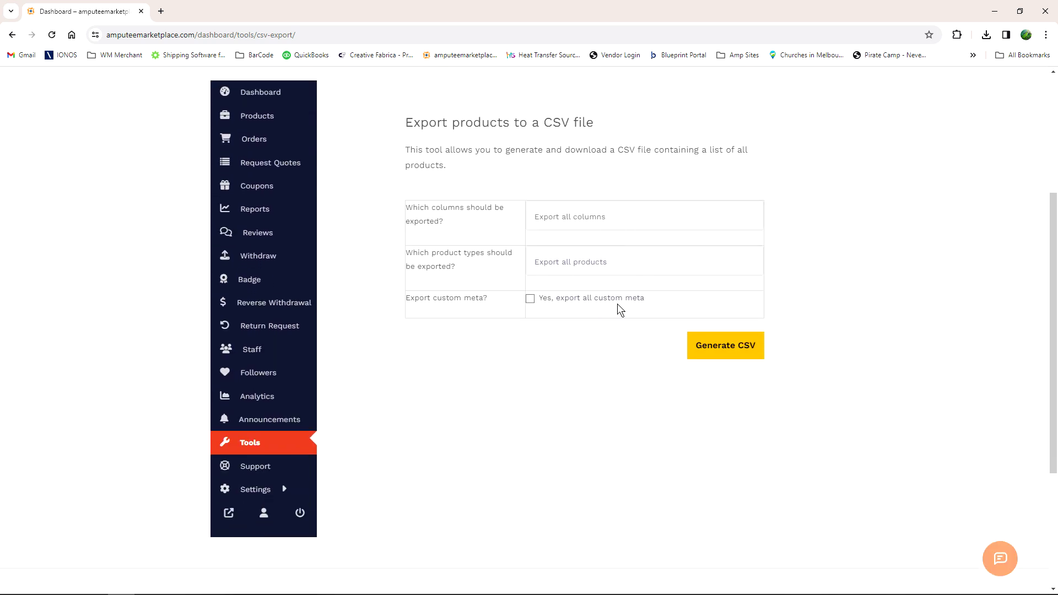
left_click(530, 301)
left_click(726, 355)
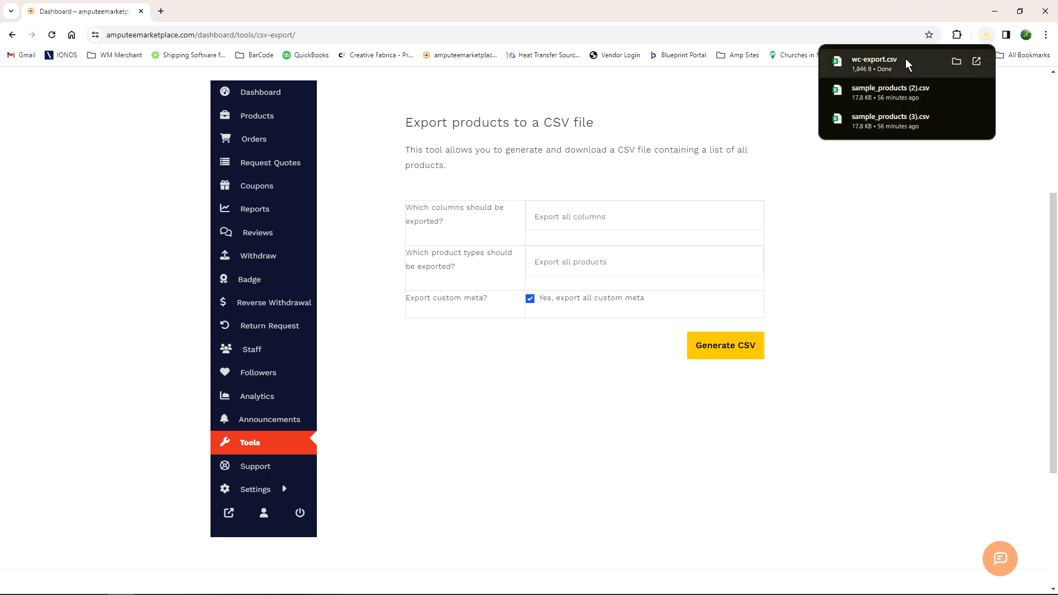
- Open the downloaded wc-export.csv in Excel without data conversion and widen the Name, Short description and Description columns
left_click(905, 59)
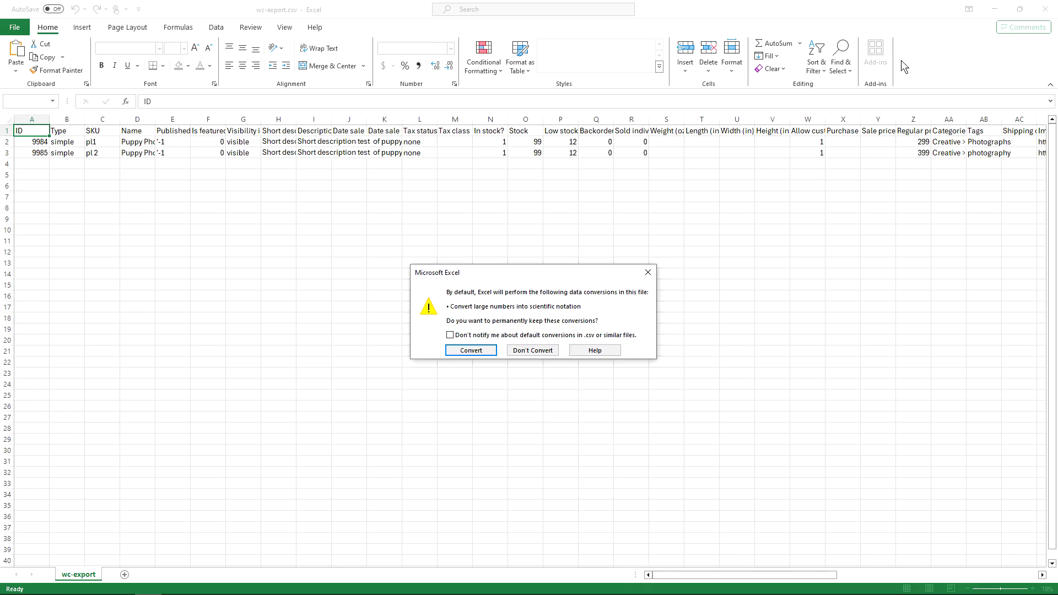
left_click(541, 352)
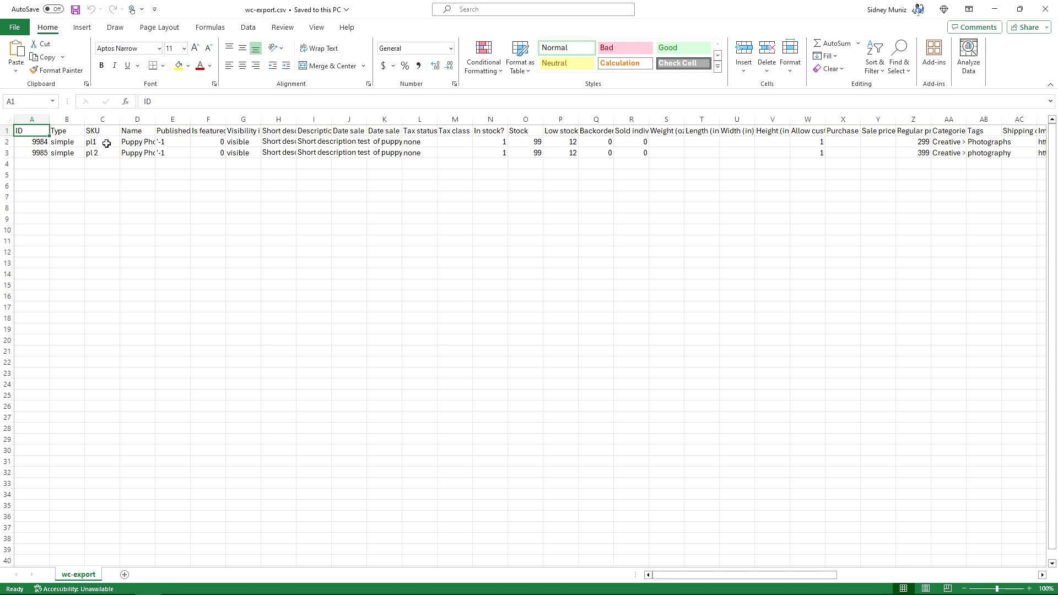
left_click_drag(156, 120, 205, 121)
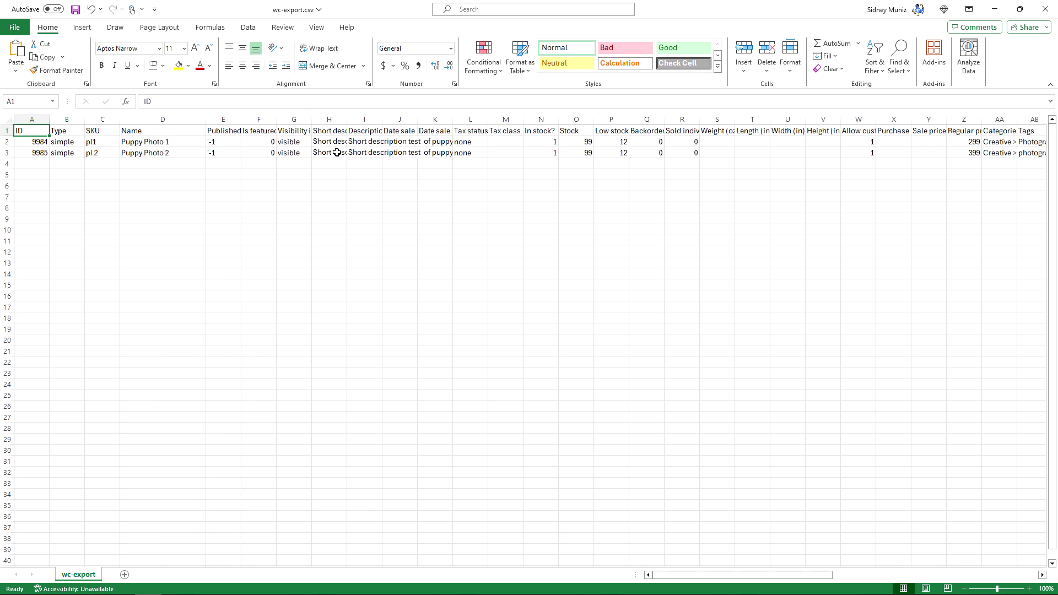
left_click_drag(347, 121, 557, 118)
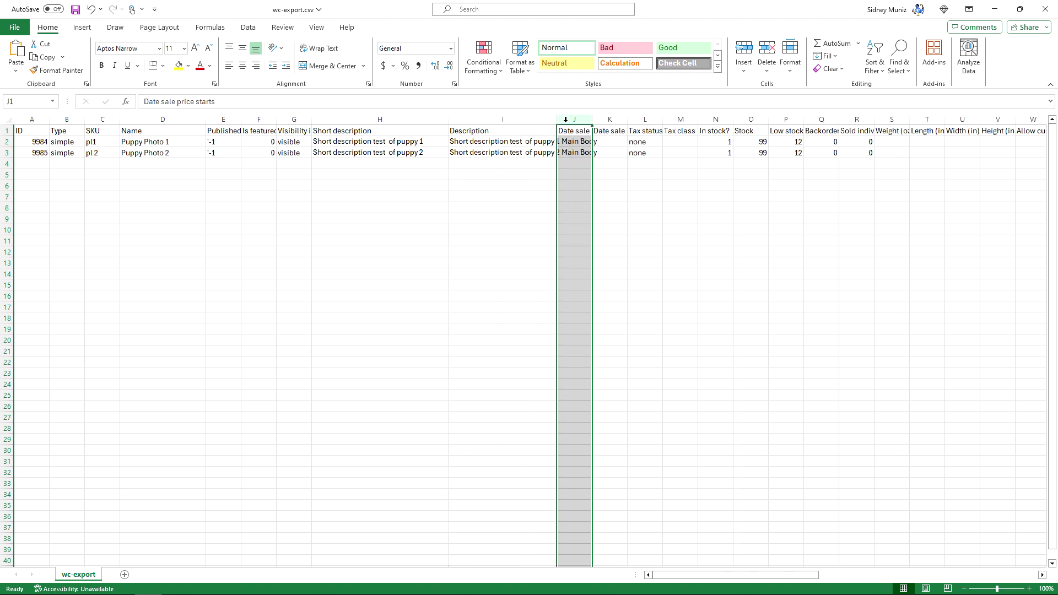
left_click_drag(557, 122, 618, 120)
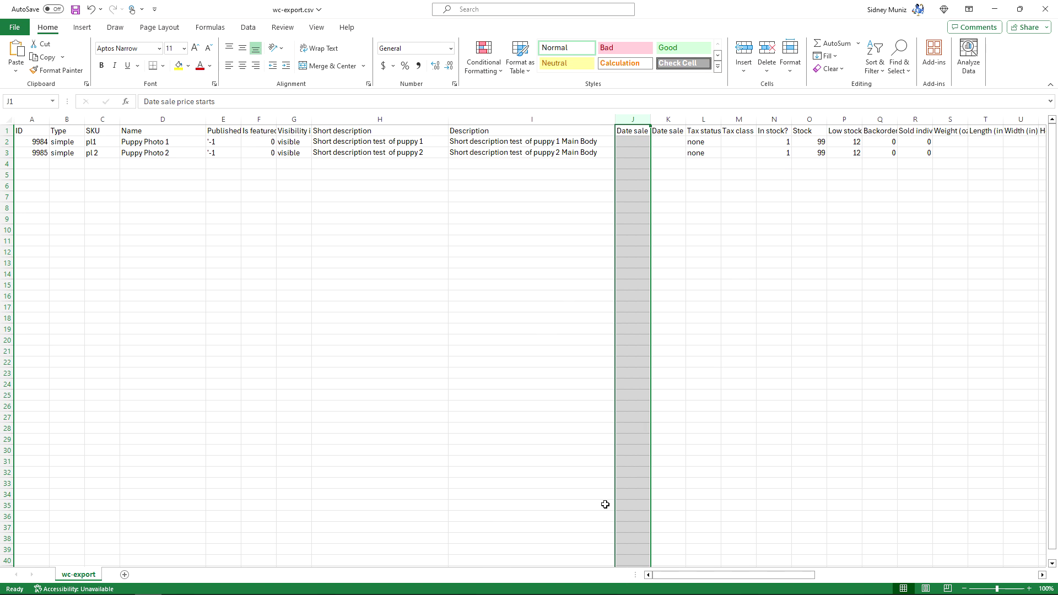
- Review the remaining columns of the product export, widening the Weight (oz) column
mouse_move(668, 587)
left_click_drag(702, 573, 747, 563)
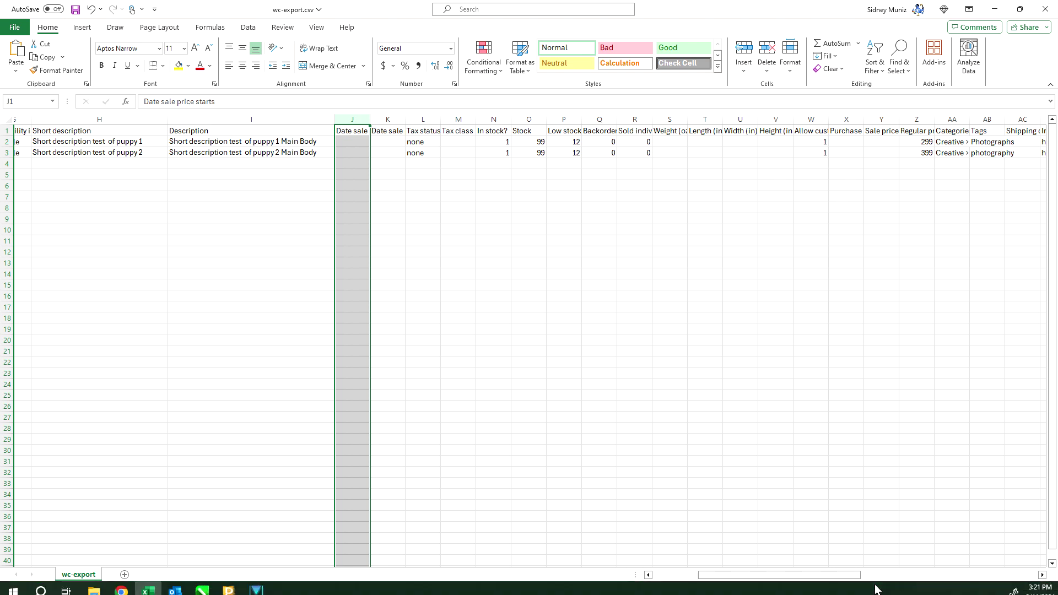
left_click_drag(837, 579, 873, 578)
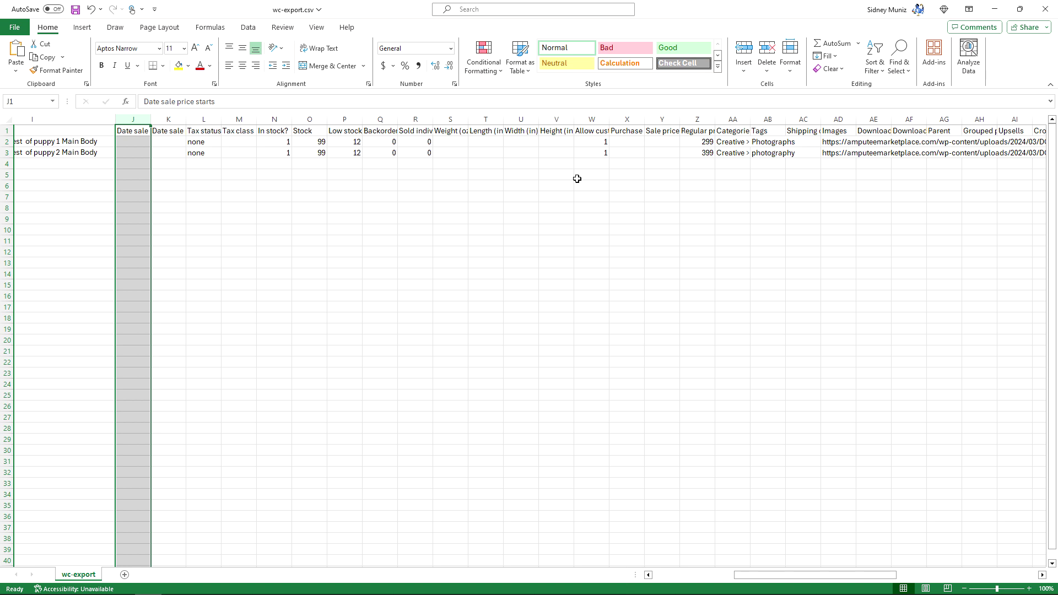
left_click_drag(468, 119, 495, 119)
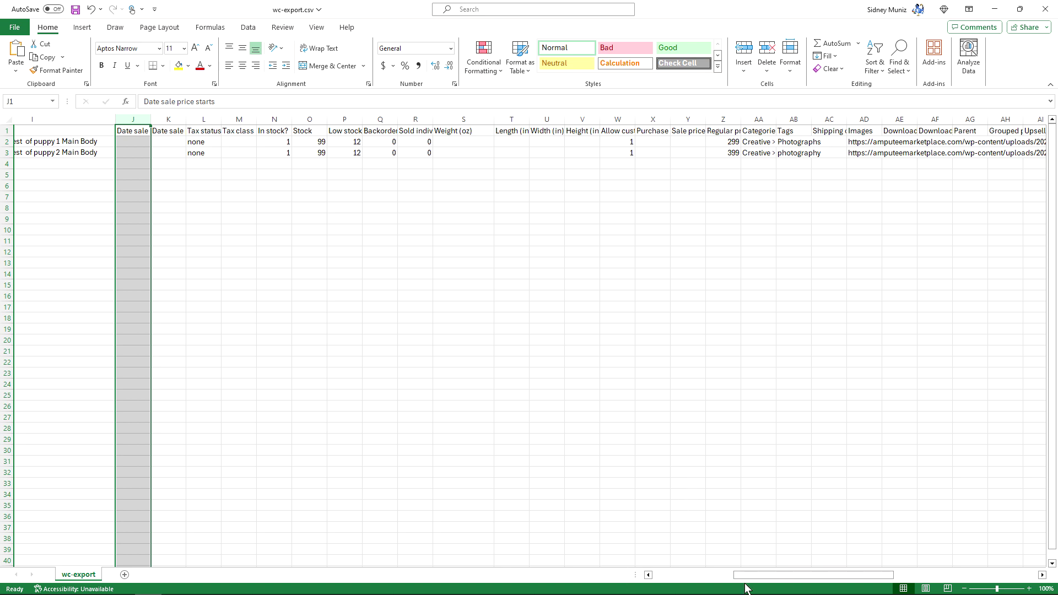
left_click_drag(749, 575, 799, 570)
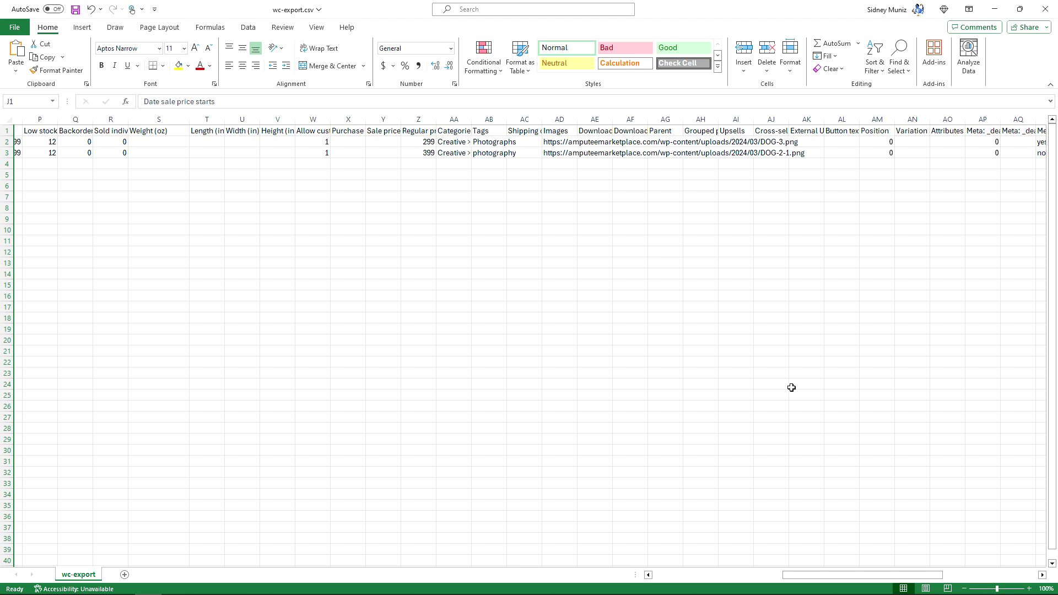
left_click_drag(802, 580, 449, 559)
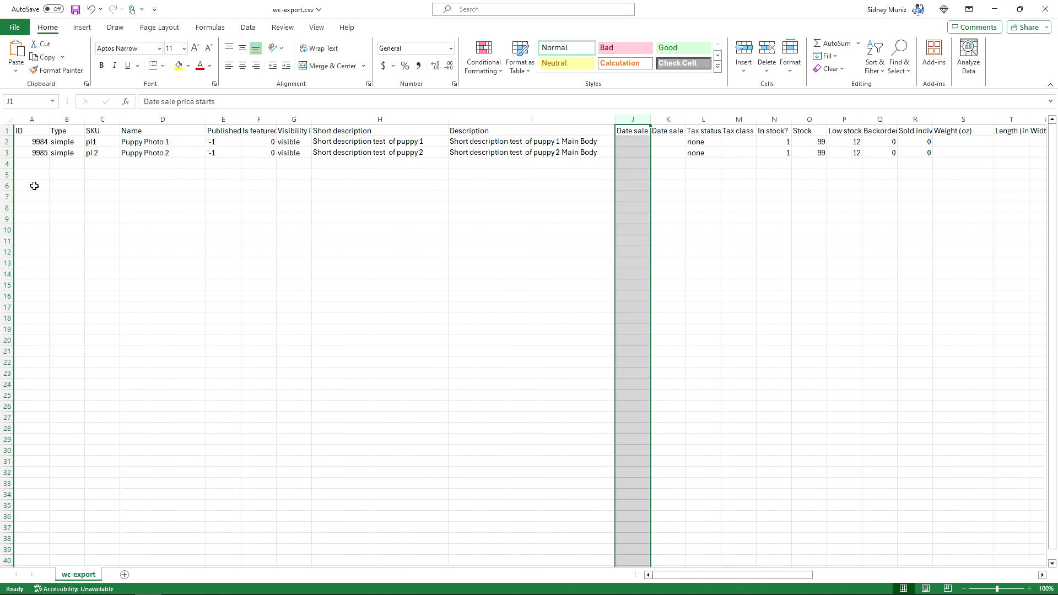
- Copy the whole Puppy Photo 2 row into the empty row 4
left_click(7, 152)
key("ctrl+c")
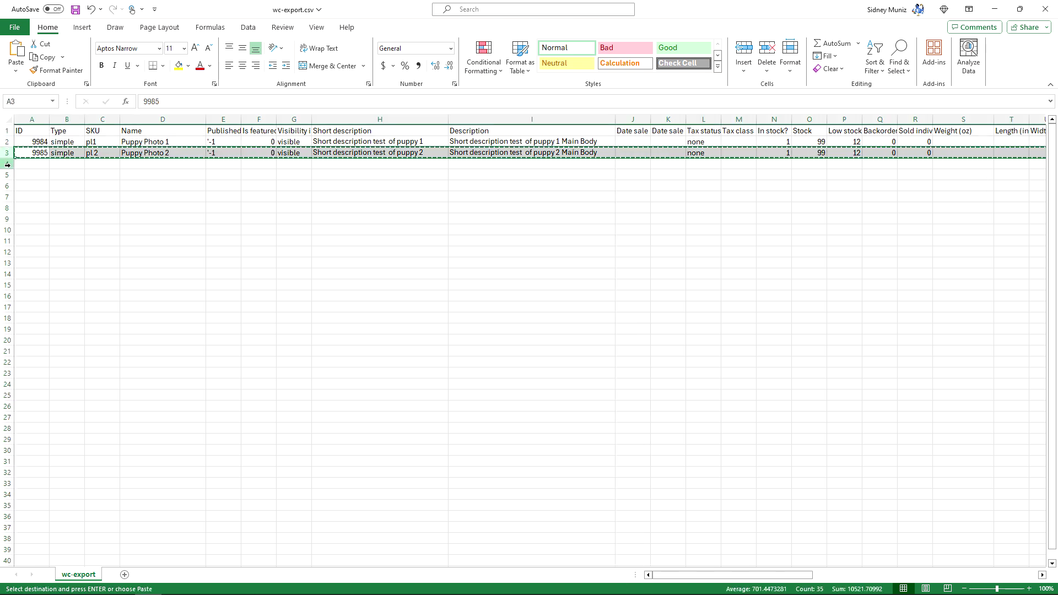
left_click(38, 169)
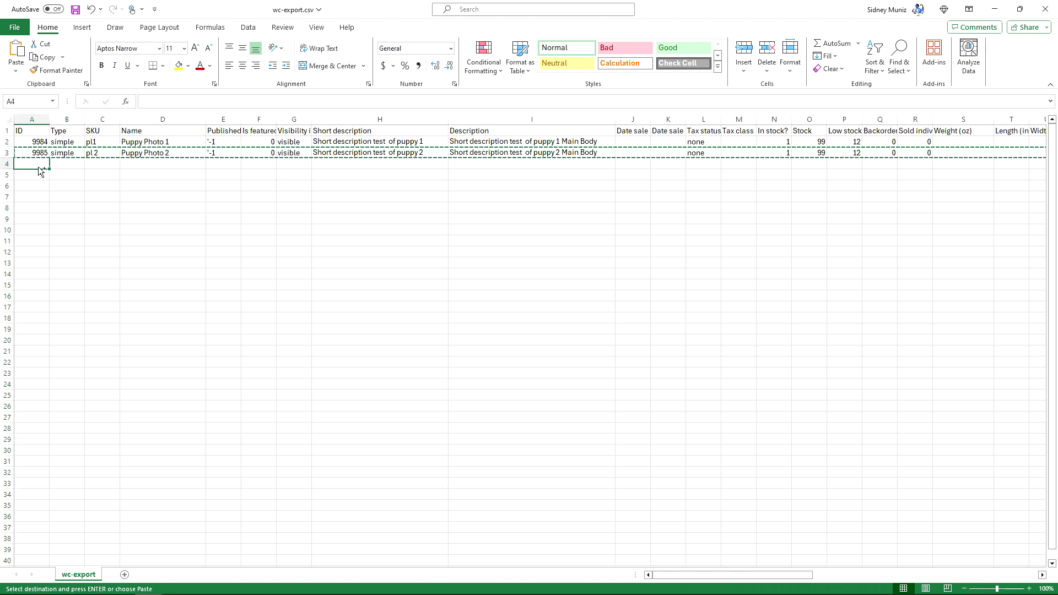
key("ctrl+v")
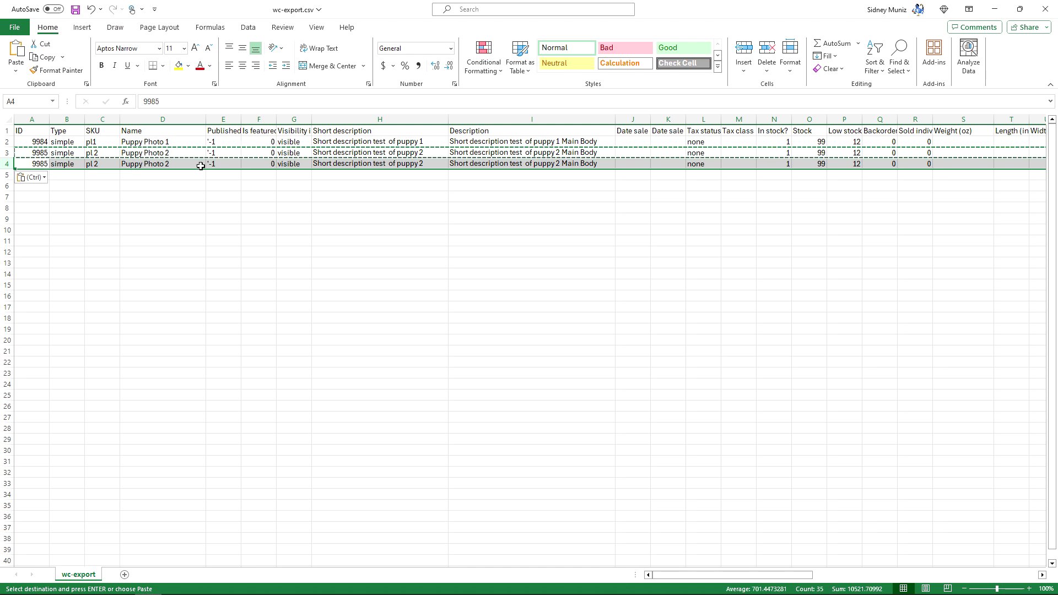
- In row 4, change the ID to 9986 and the product name to "Puppy Photo 3 excel"
left_click(39, 163)
left_click(167, 101)
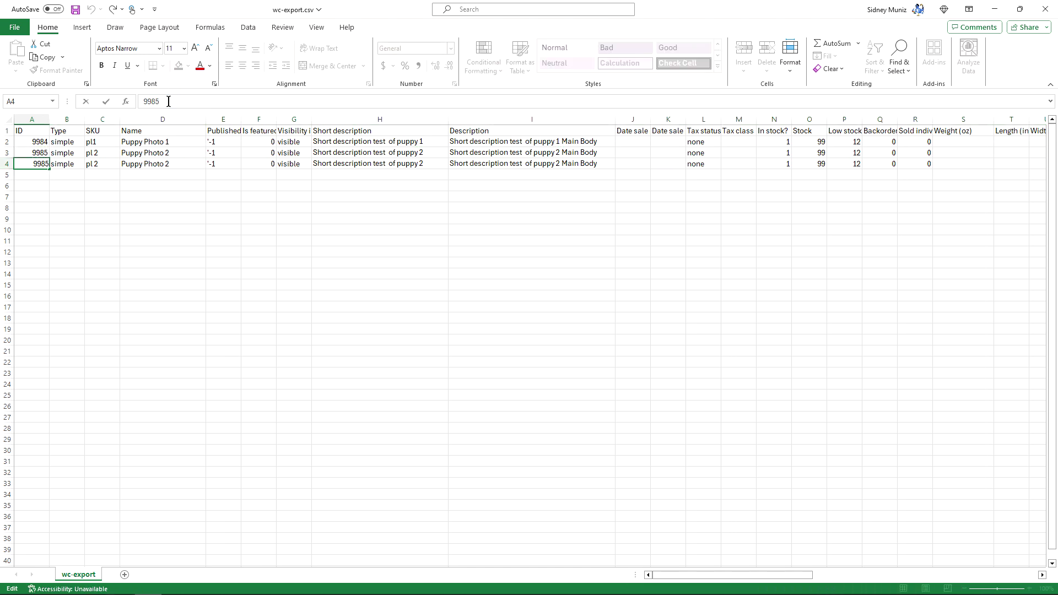
key("BackSpace")
left_click(178, 163)
left_click(204, 101)
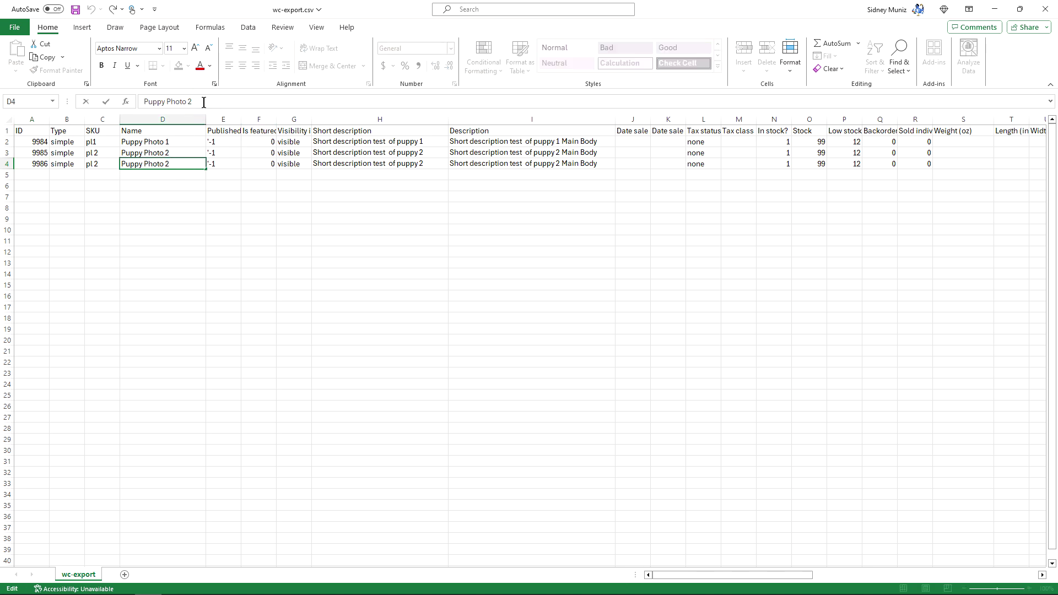
key("BackSpace")
type("3 excel")
- Append "excel" to both the short description and the description in row 4
left_click(340, 165)
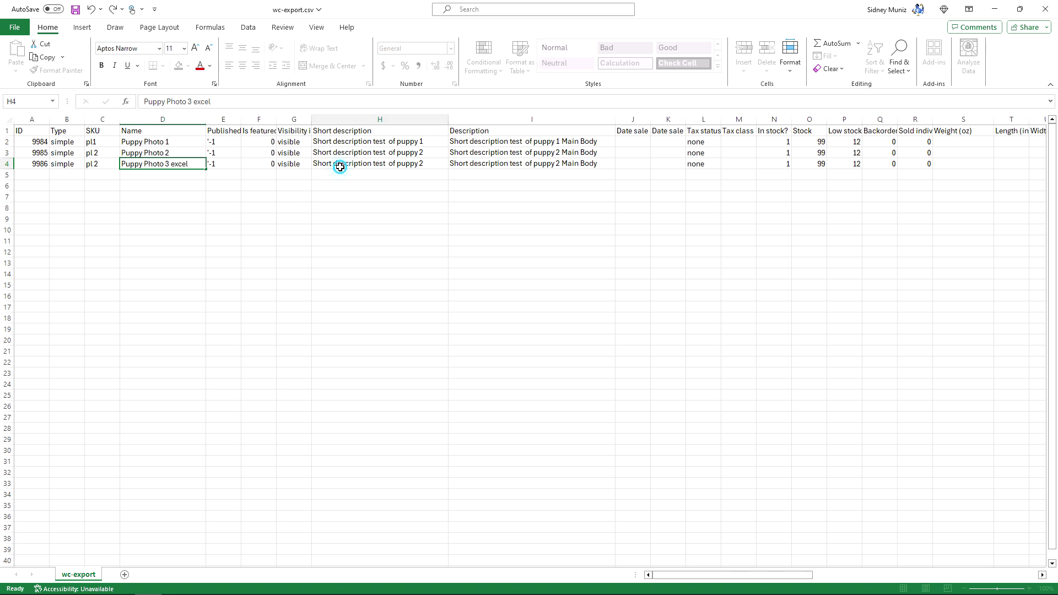
left_click(279, 102)
type("excel")
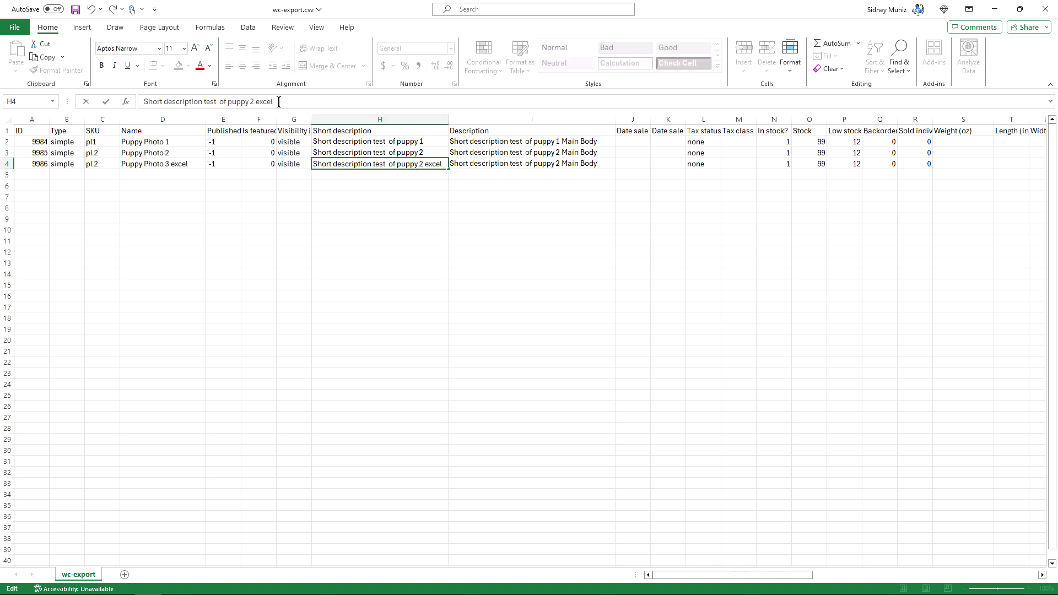
left_click(591, 161)
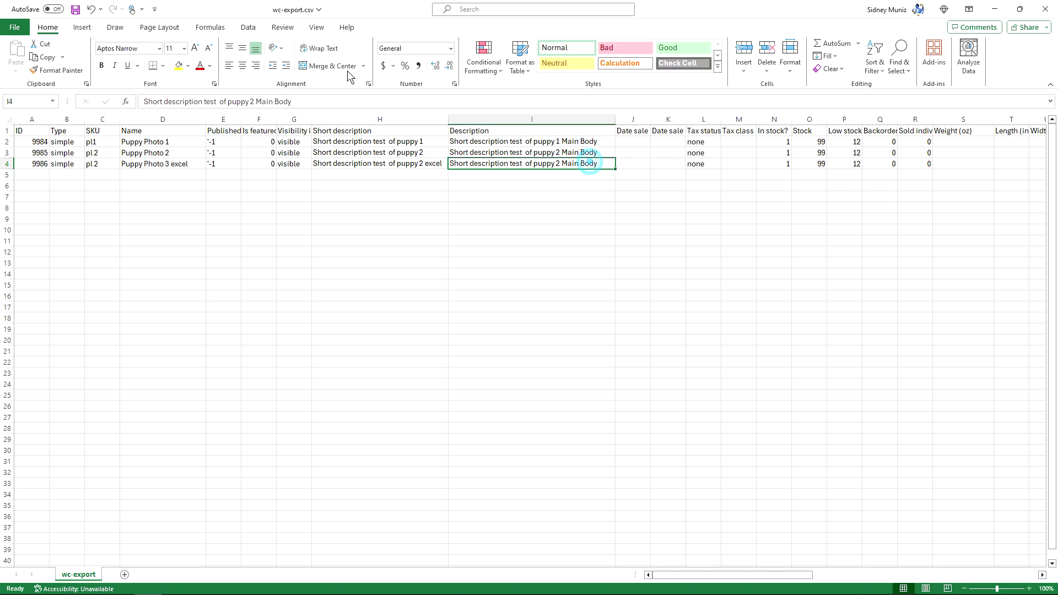
left_click(335, 101)
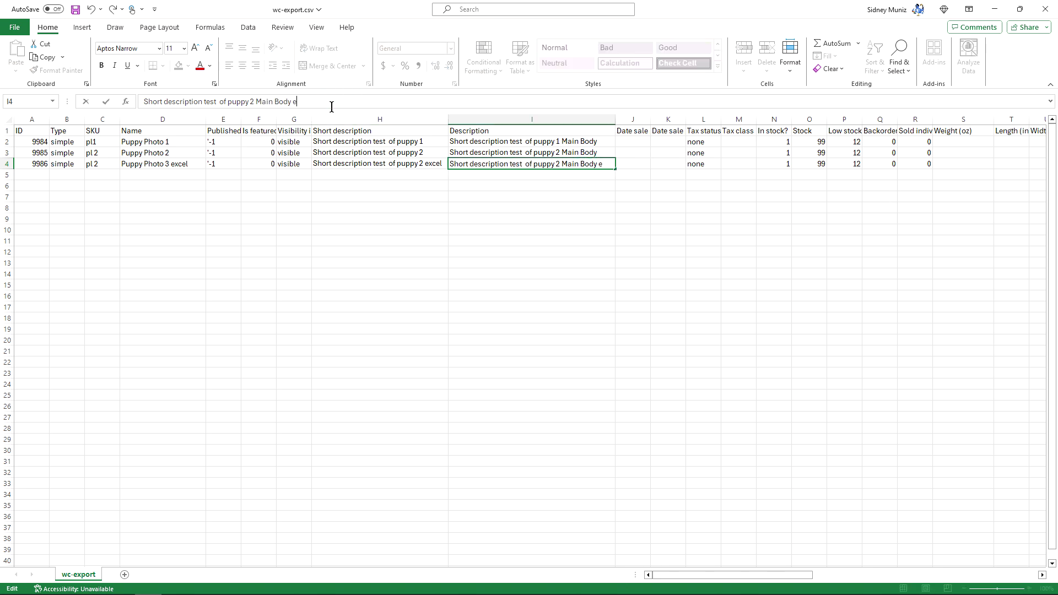
type("excel")
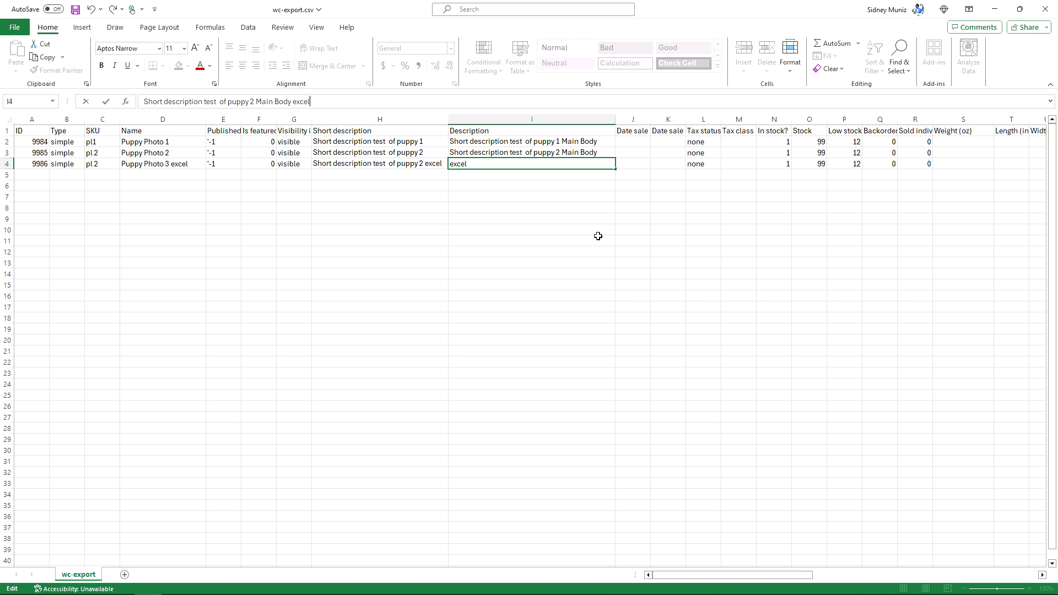
left_click(588, 221)
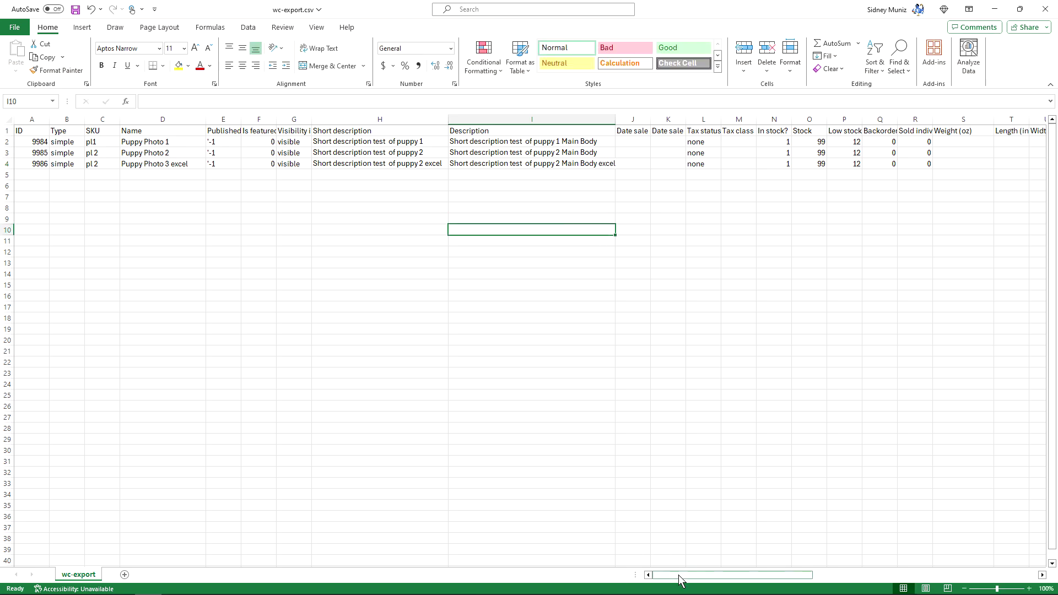
- Set the regular price of the row 4 product to 599
left_click_drag(682, 576, 776, 581)
left_click(637, 162)
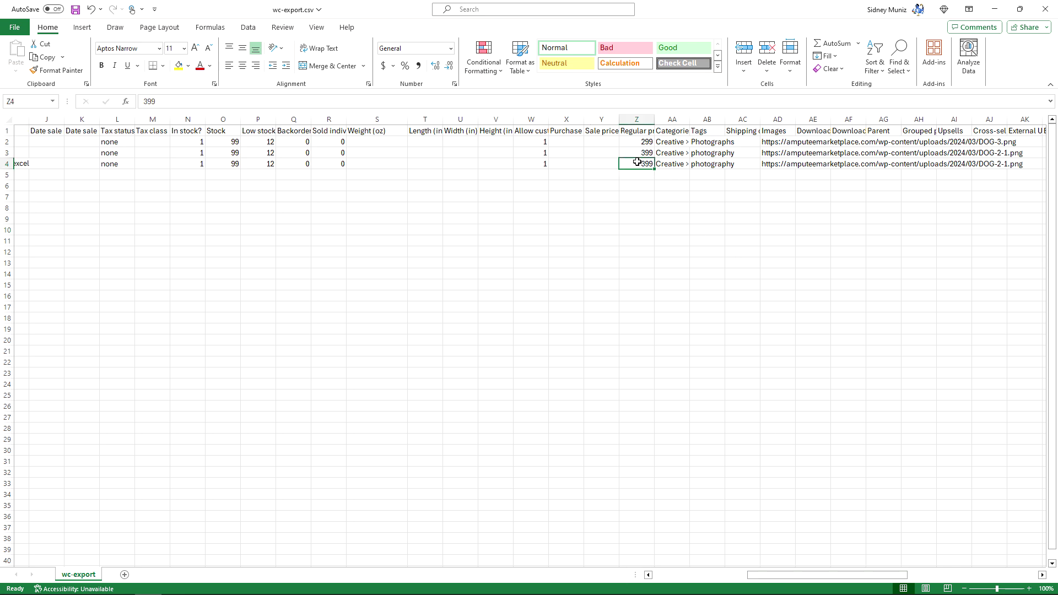
type("599")
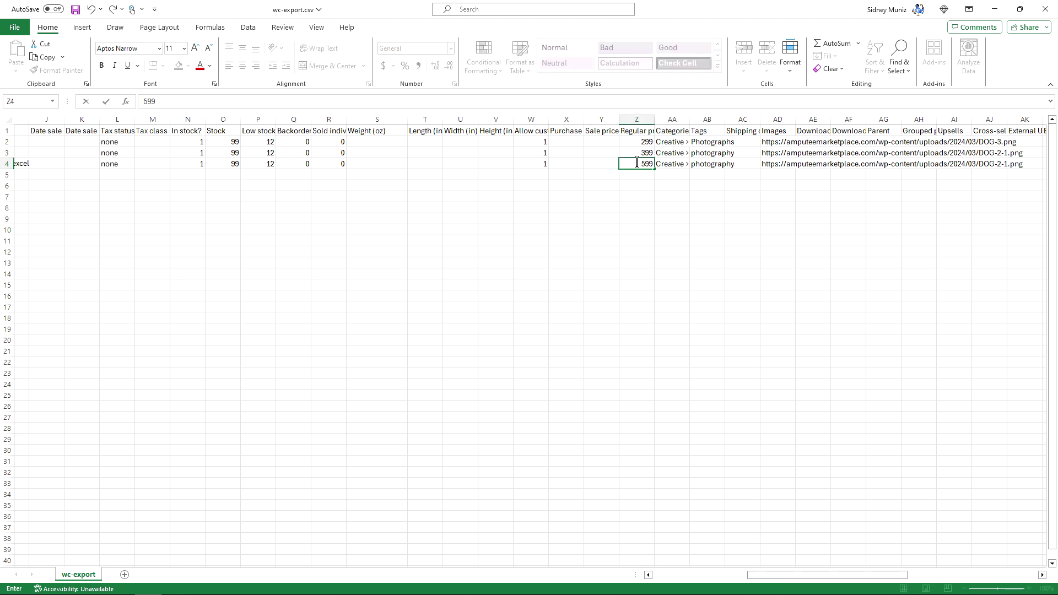
left_click(670, 220)
- Check the image link of the row 4 product, and save and close wc-export.csv
left_click_drag(789, 574, 860, 577)
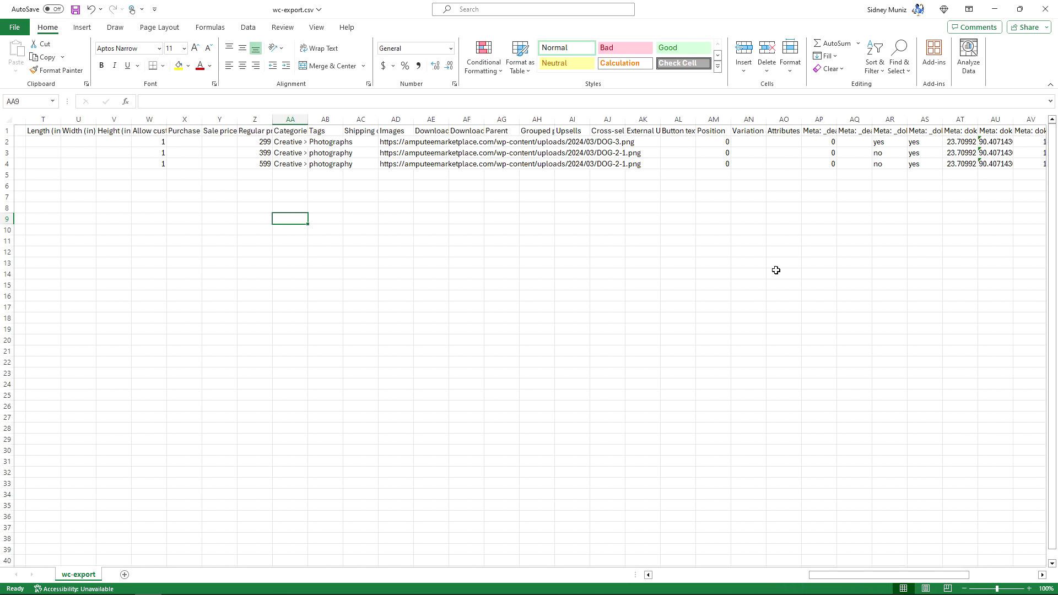
left_click(612, 163)
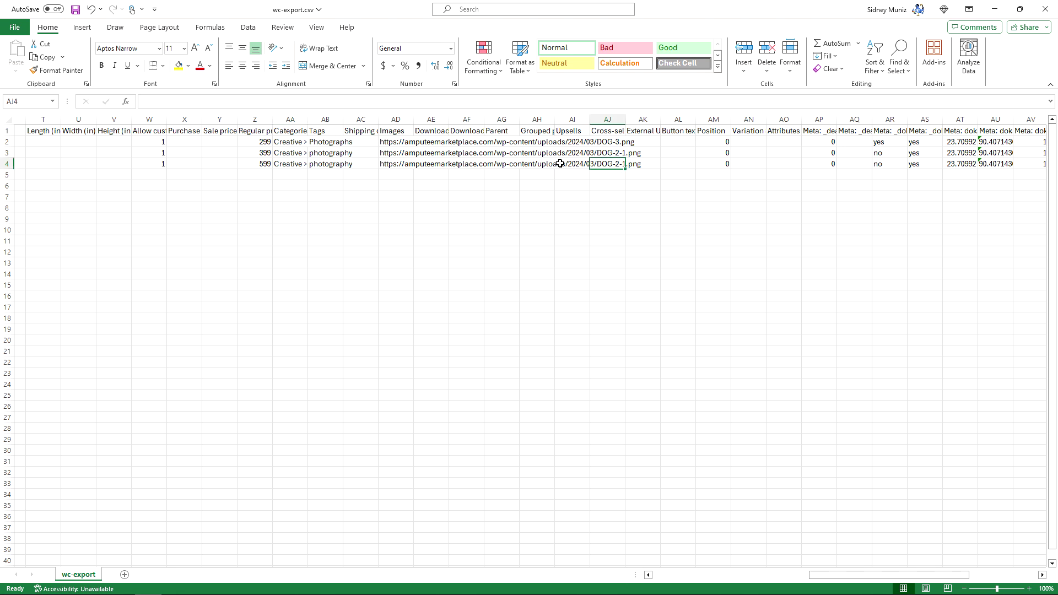
left_click(396, 163)
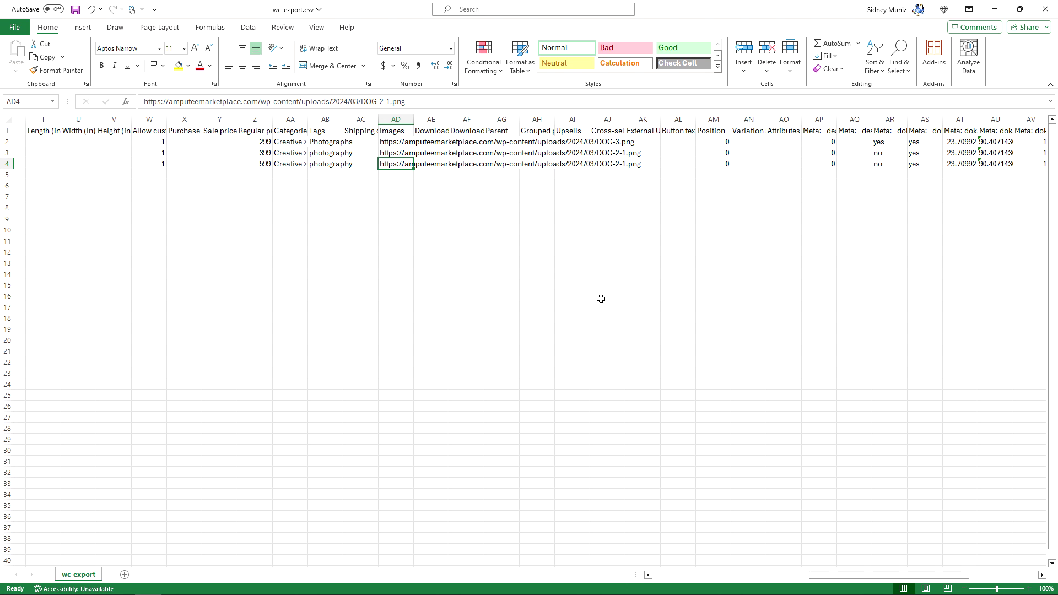
left_click(537, 238)
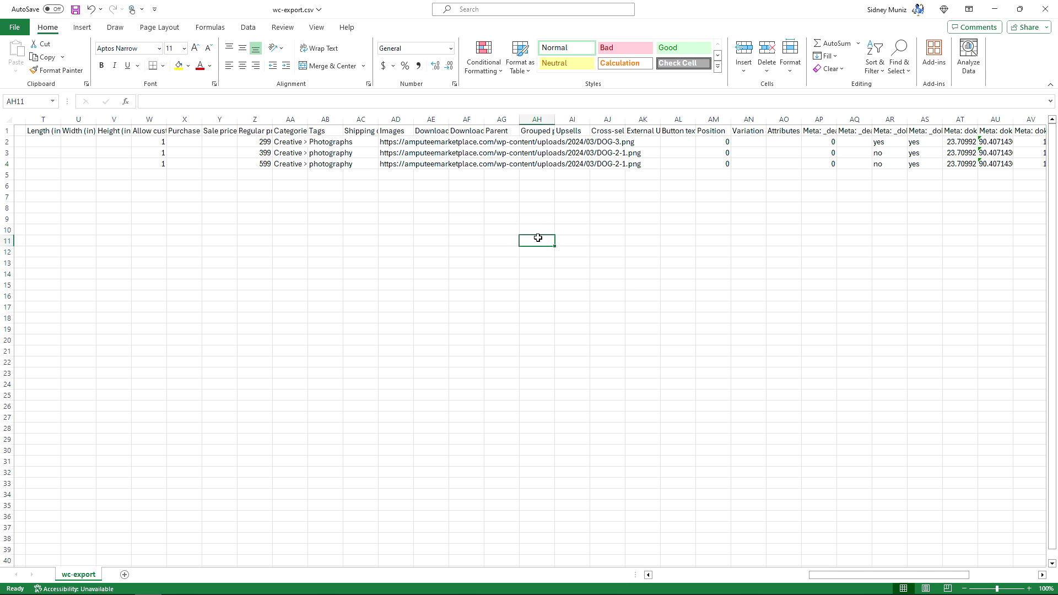
key("ctrl+s")
left_click(1045, 9)
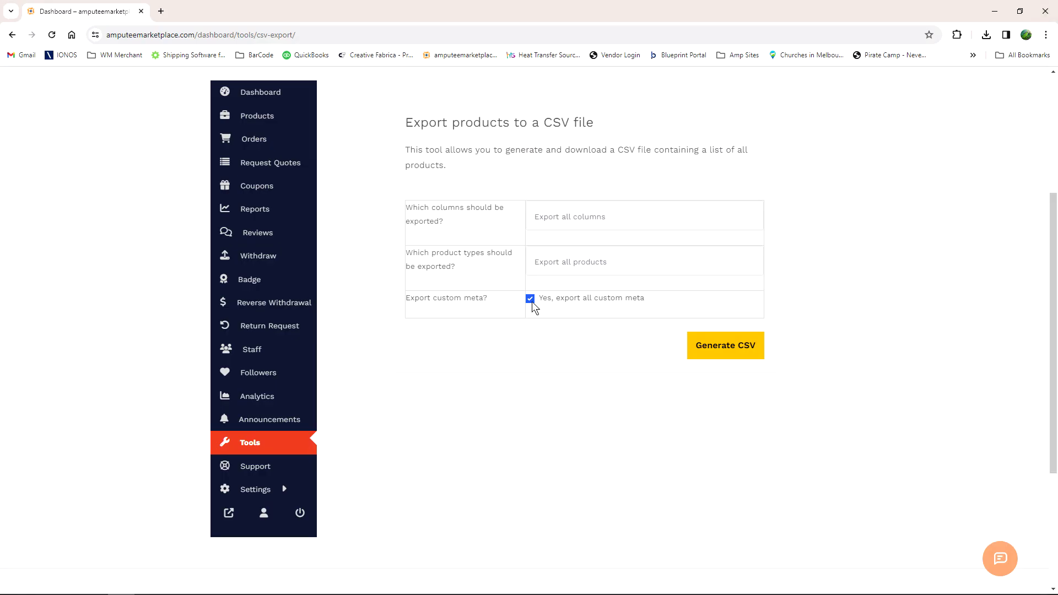
- Return to the vendor dashboard's product list and open the CSV product import tool
scroll(314, 206, "up", 2)
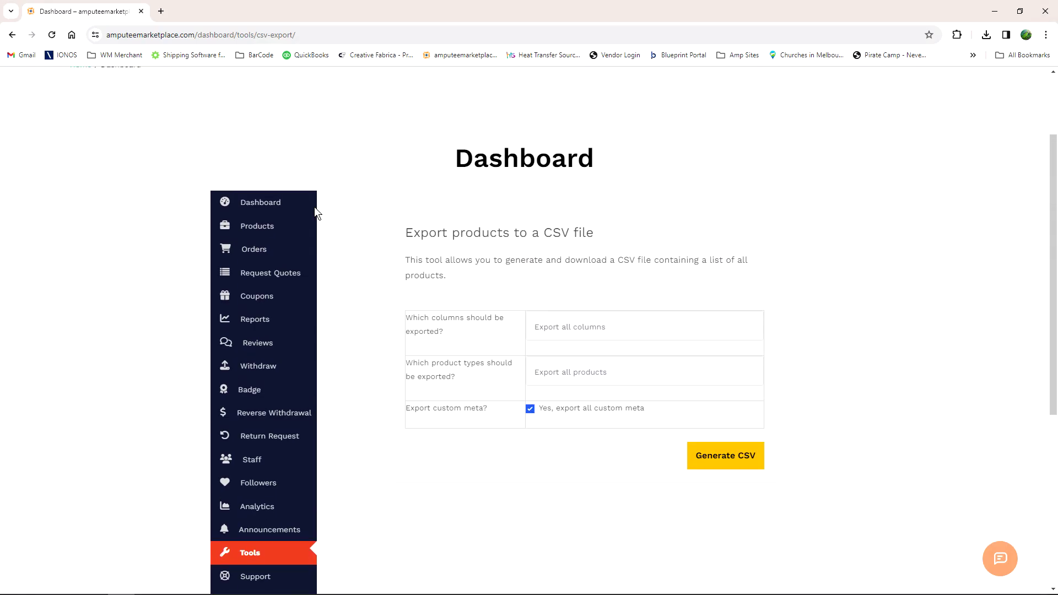
left_click(263, 232)
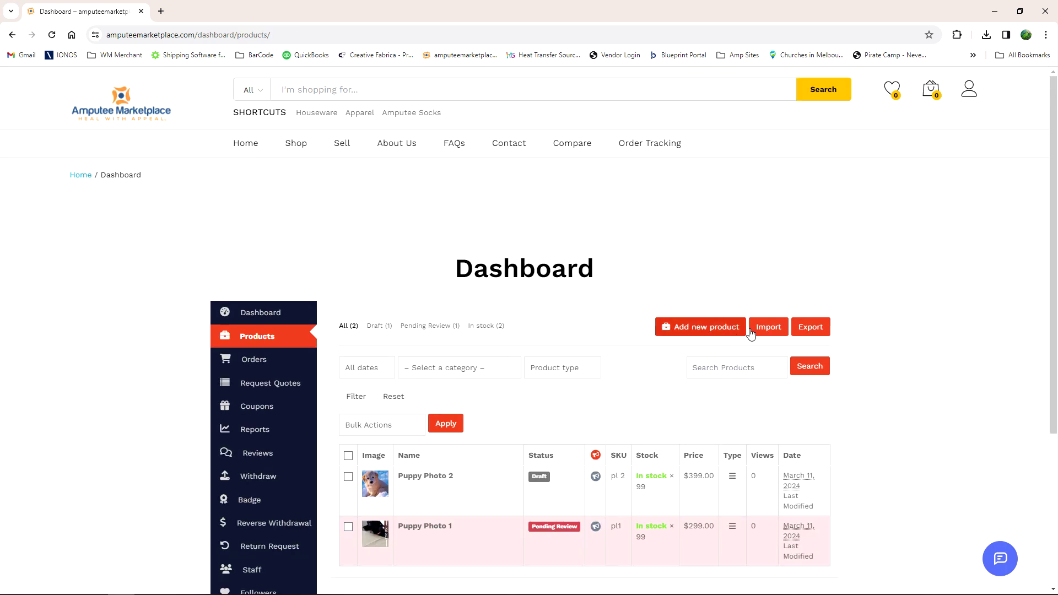
left_click(767, 331)
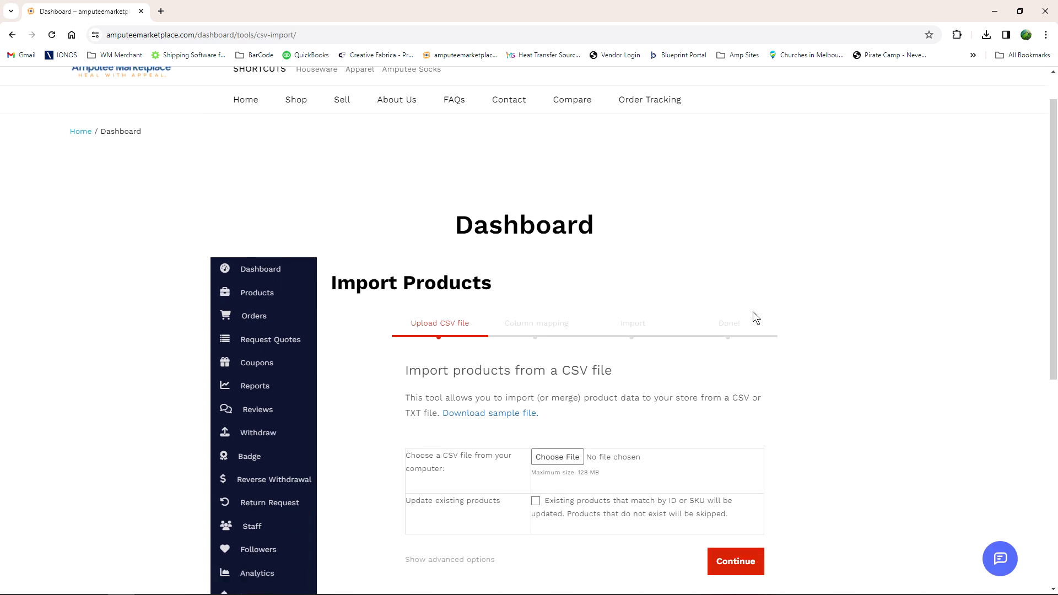
scroll(752, 312, "down", 2)
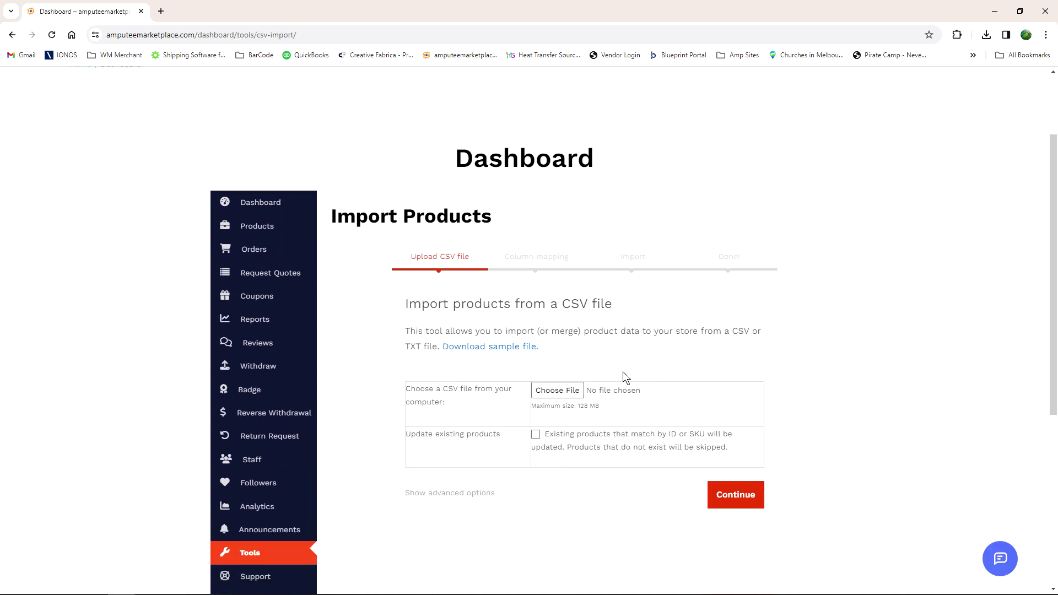
- Choose wc-export.csv from the Downloads folder for the product import and continue to the column mapping
left_click(557, 390)
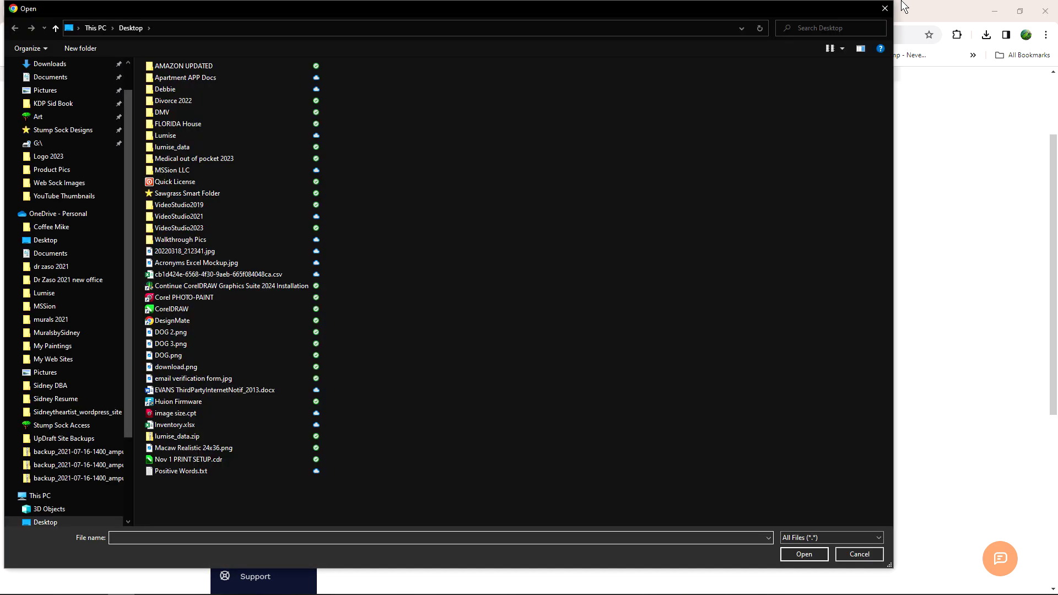
left_click(885, 9)
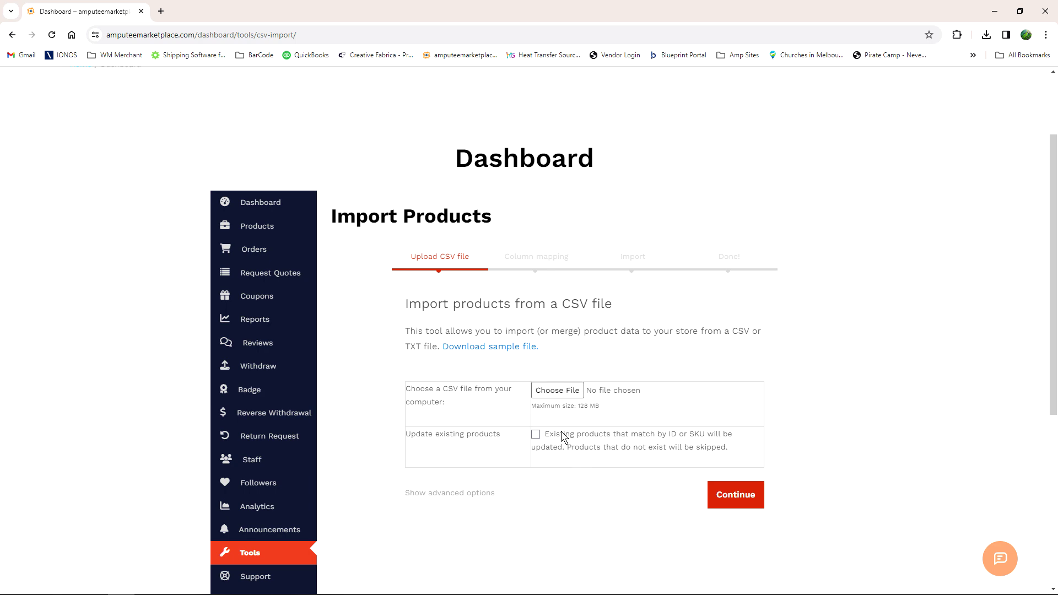
left_click(558, 392)
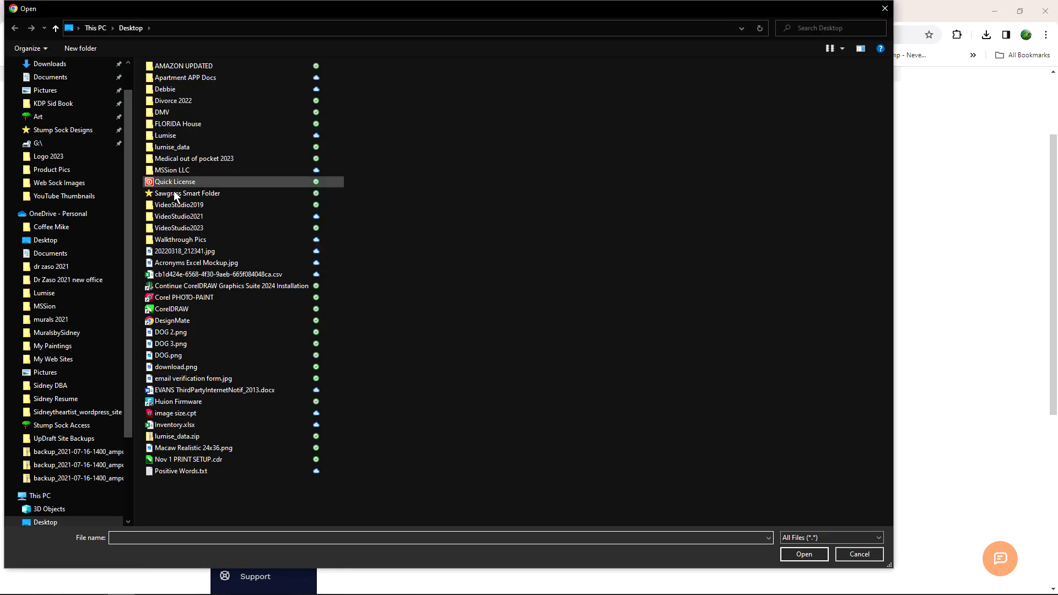
left_click(62, 71)
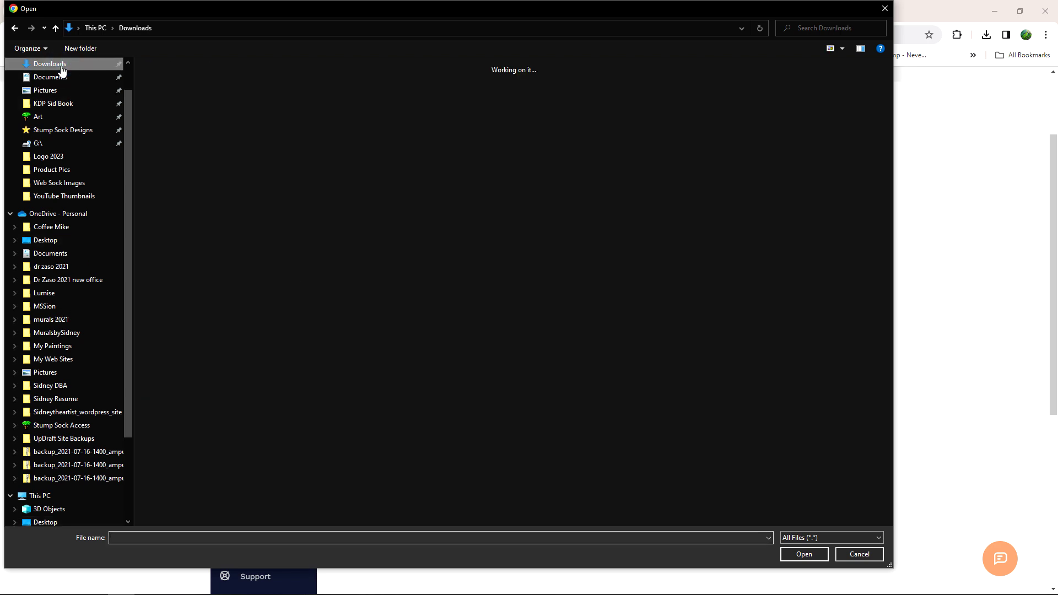
left_click(203, 127)
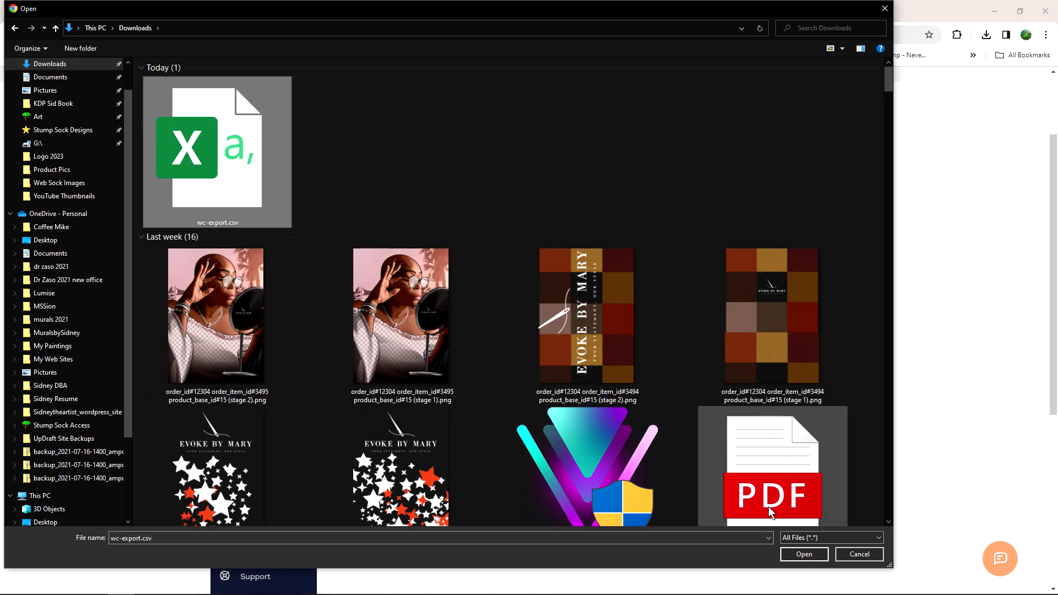
left_click(806, 553)
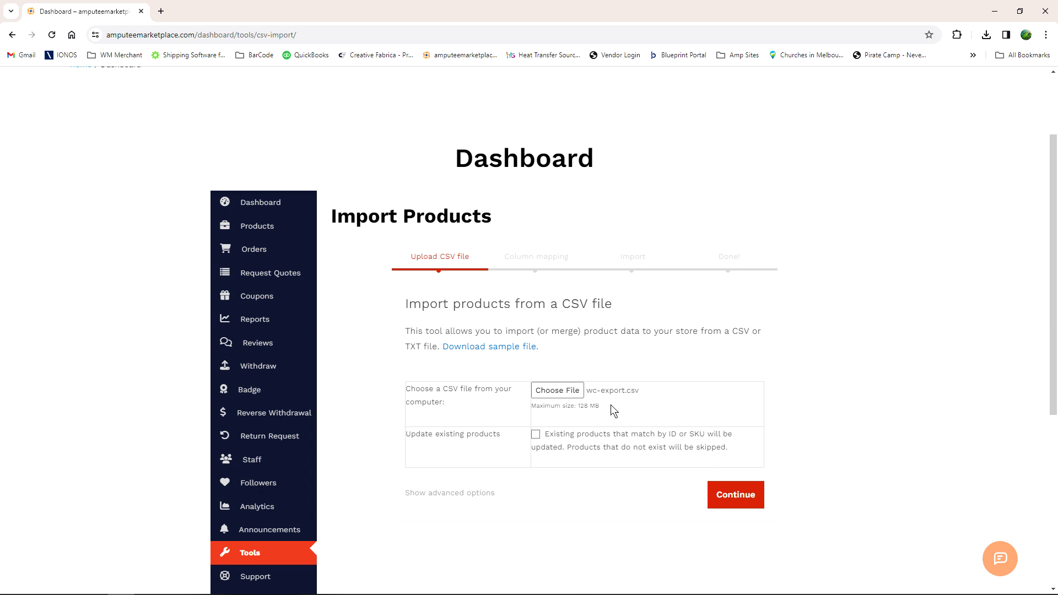
left_click(746, 500)
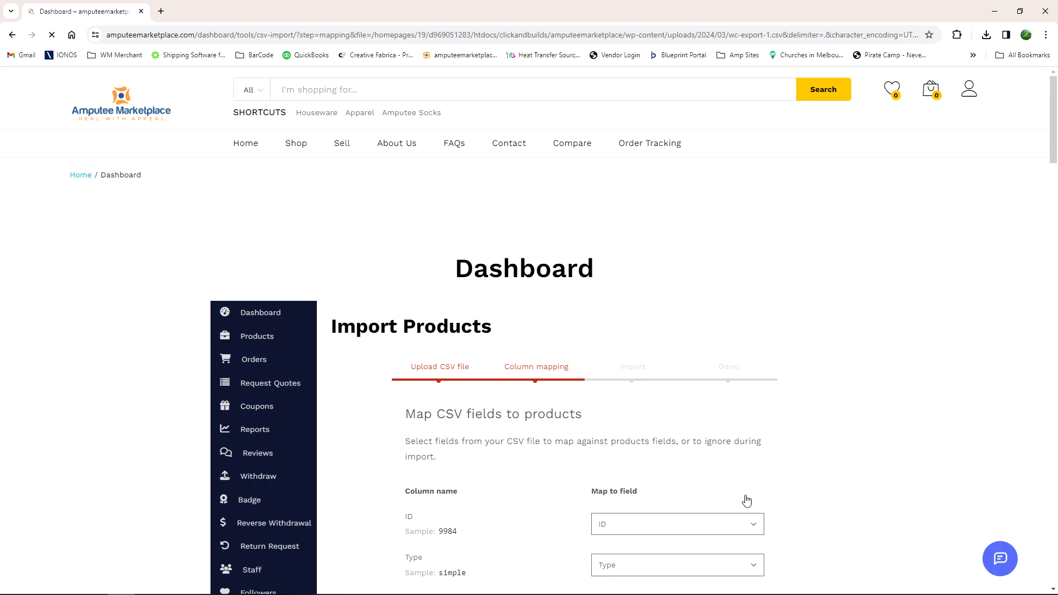
- Review the mapping of the CSV columns to product fields and run the importer
scroll(774, 350, "down", 3)
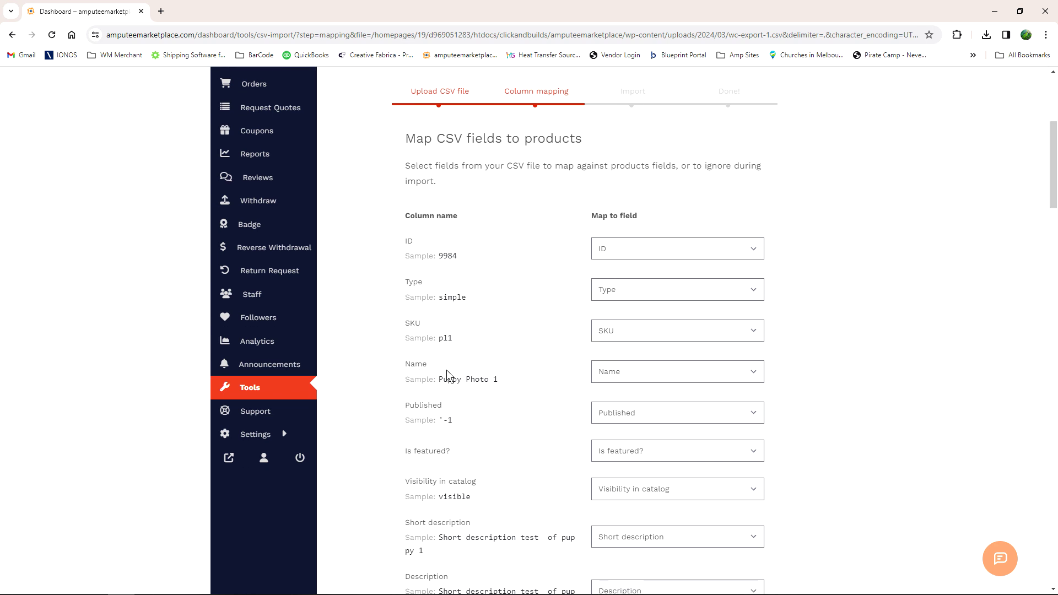
scroll(601, 418, "down", 2)
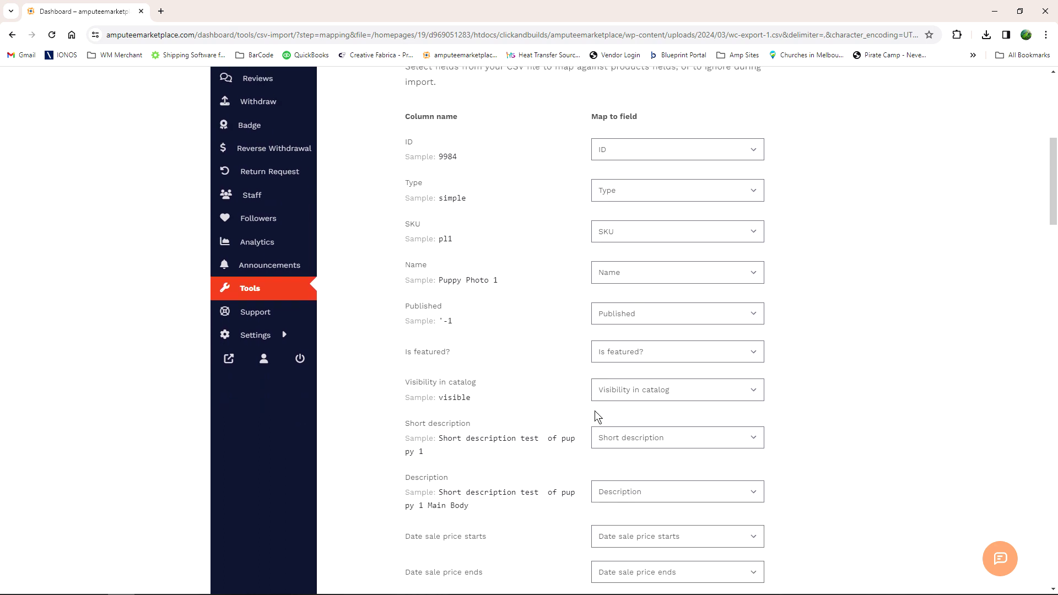
scroll(586, 415, "down", 4)
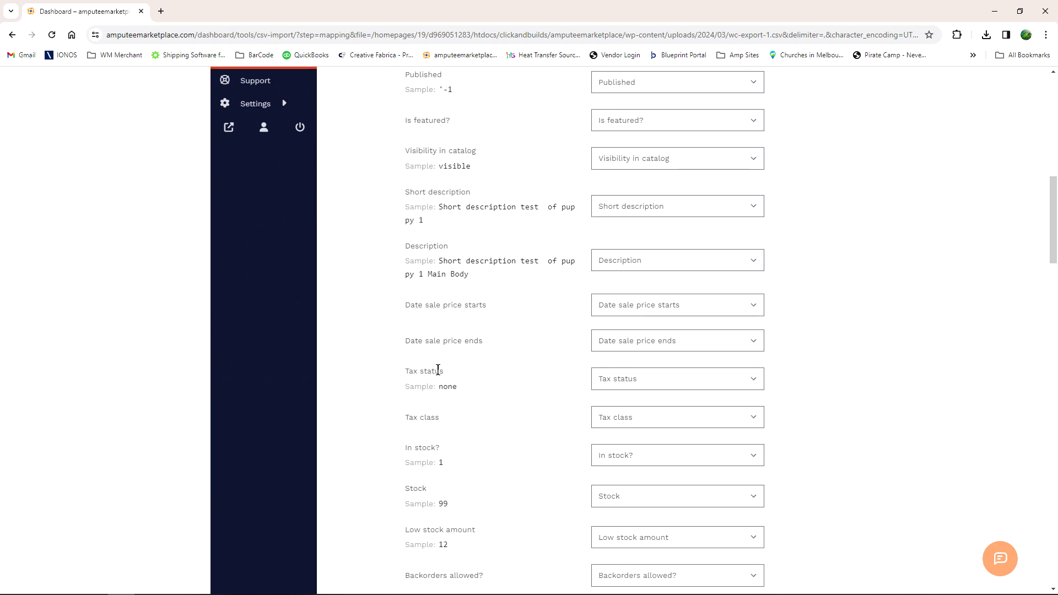
scroll(481, 418, "down", 20)
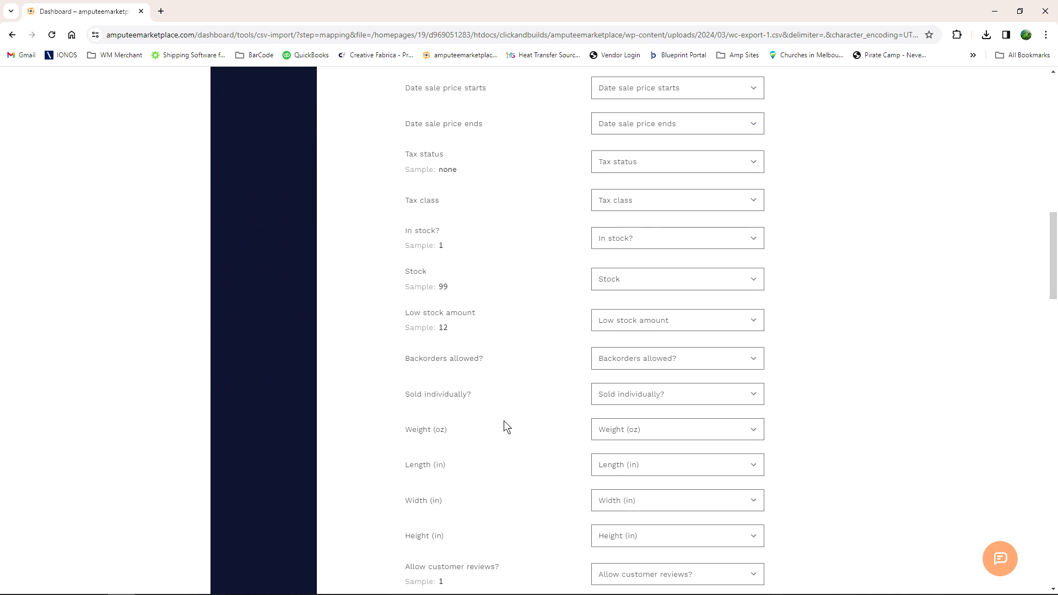
scroll(555, 401, "down", 12)
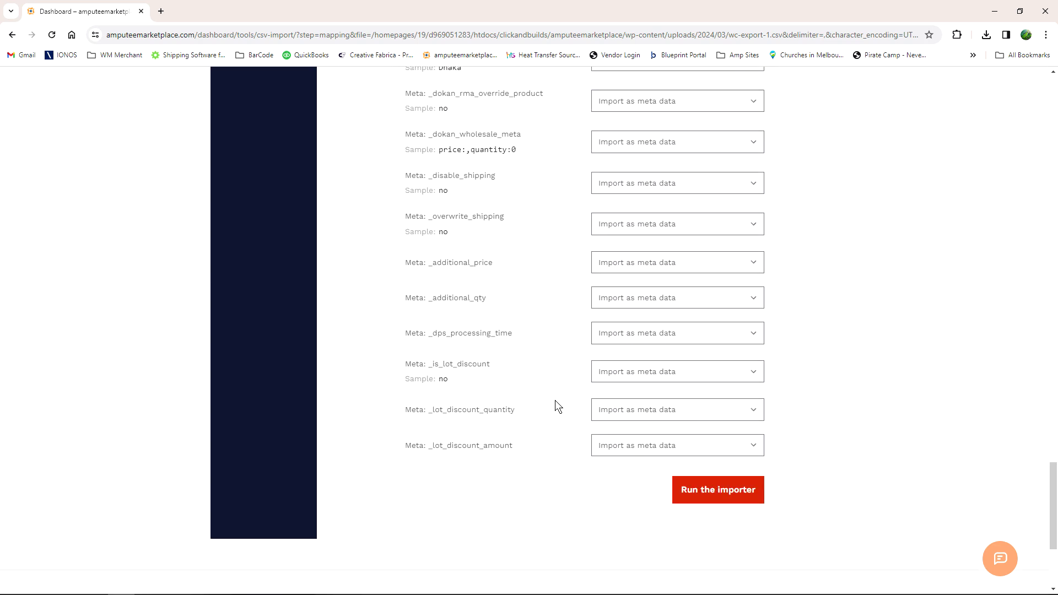
left_click(718, 280)
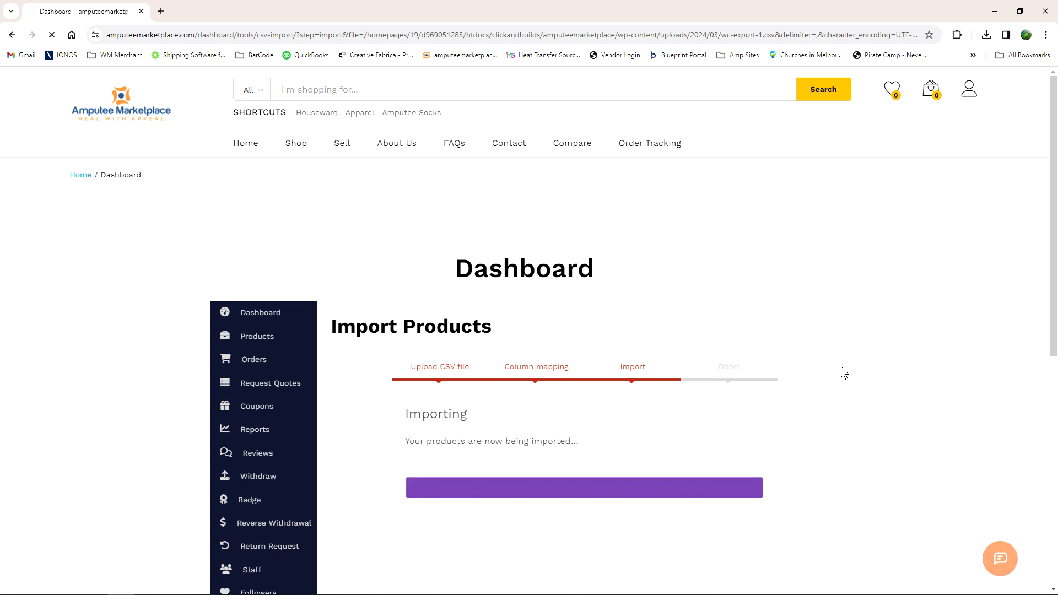
- Check the import result and look through the vendor's product list for the third puppy photo product
scroll(847, 386, "down", 1)
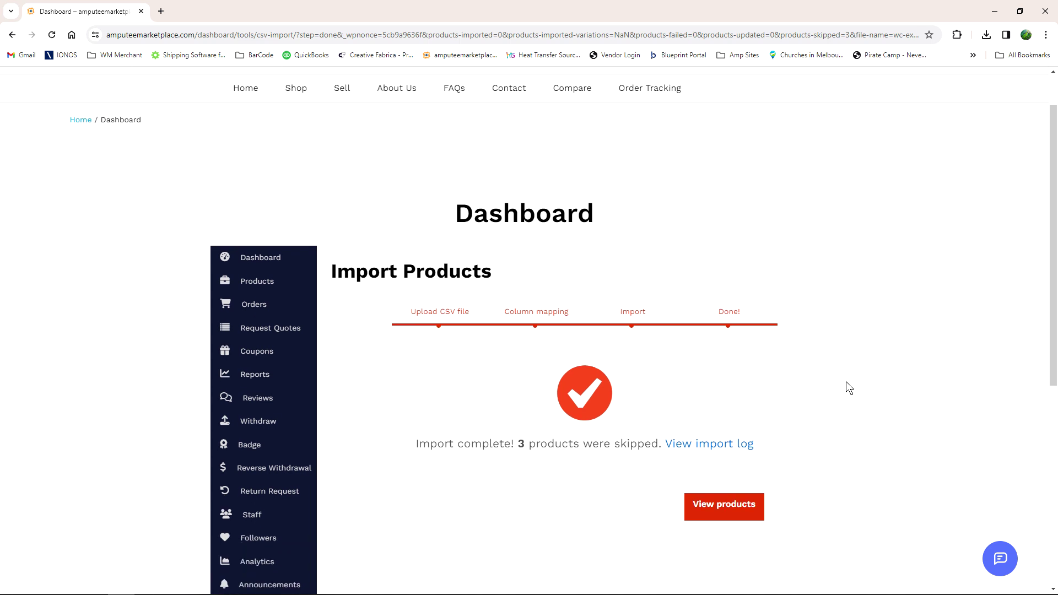
left_click(740, 511)
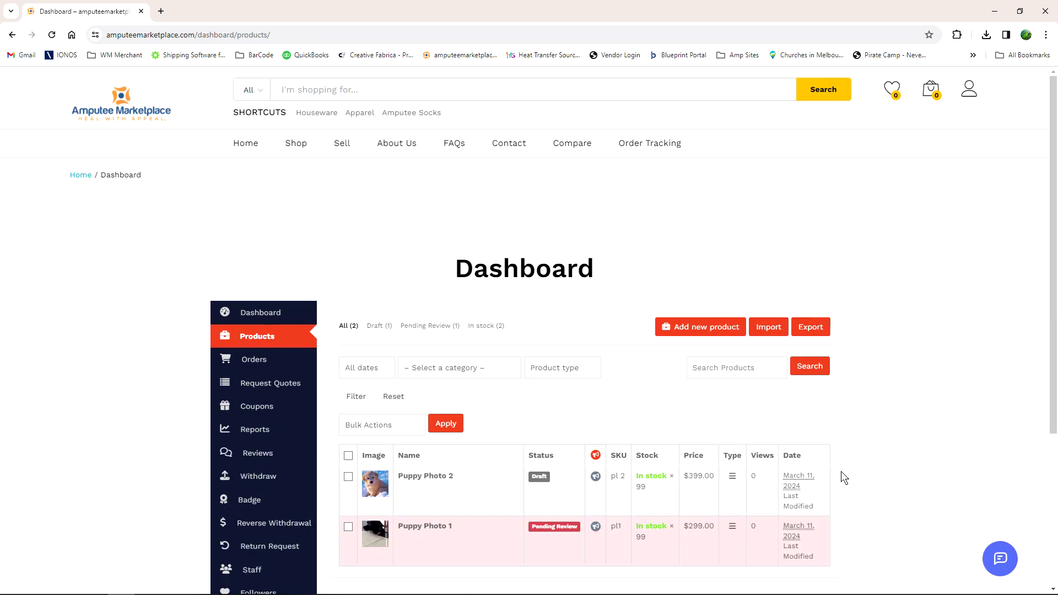
scroll(841, 471, "down", 5)
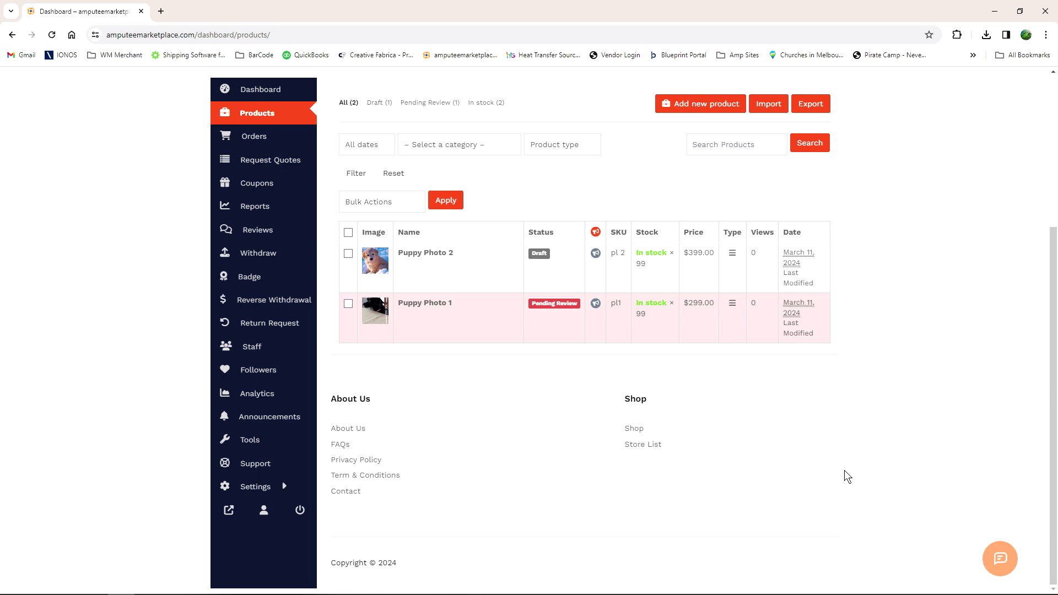
mouse_move(428, 263)
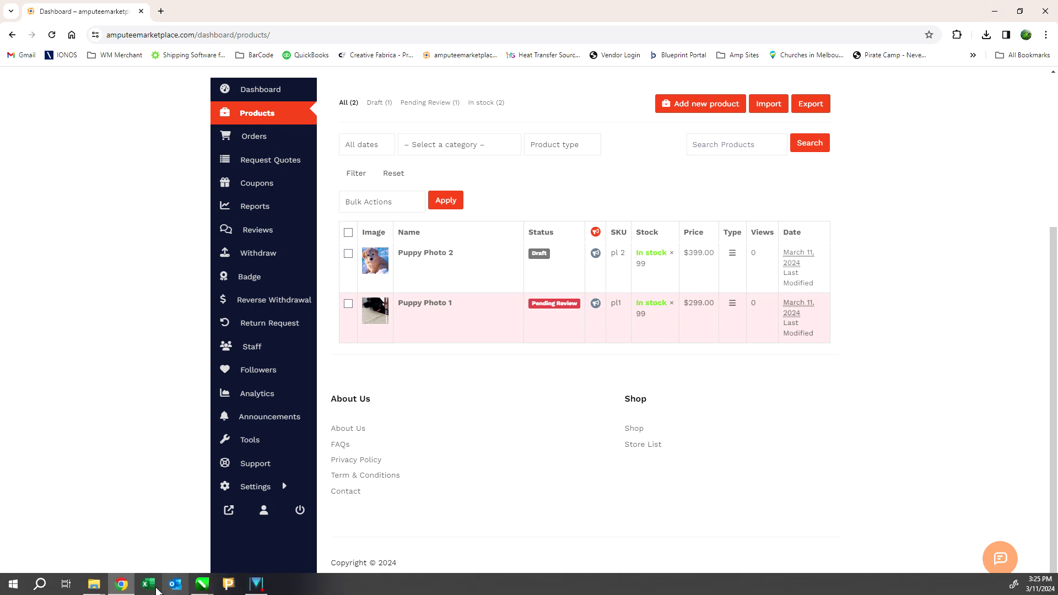
- Reopen wc-export.csv in Excel without converting large numbers into scientific notation
mouse_move(93, 585)
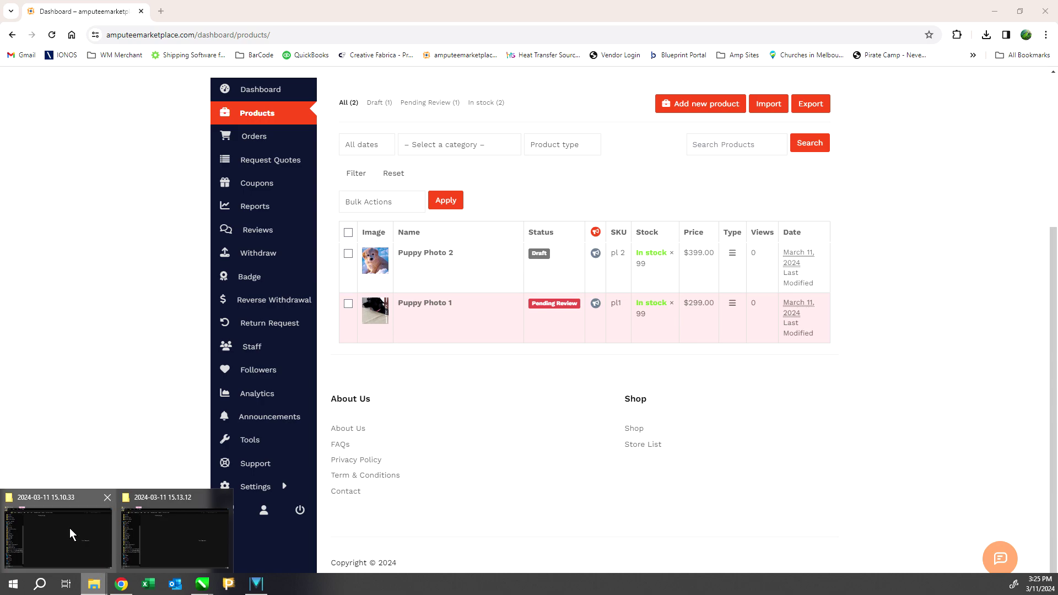
mouse_move(70, 528)
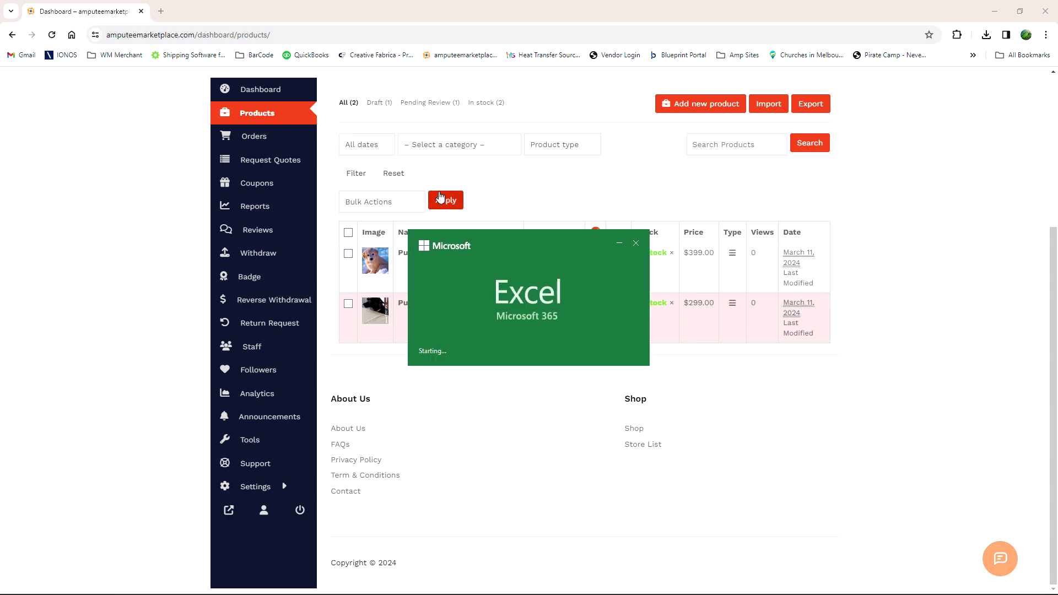
left_click(532, 350)
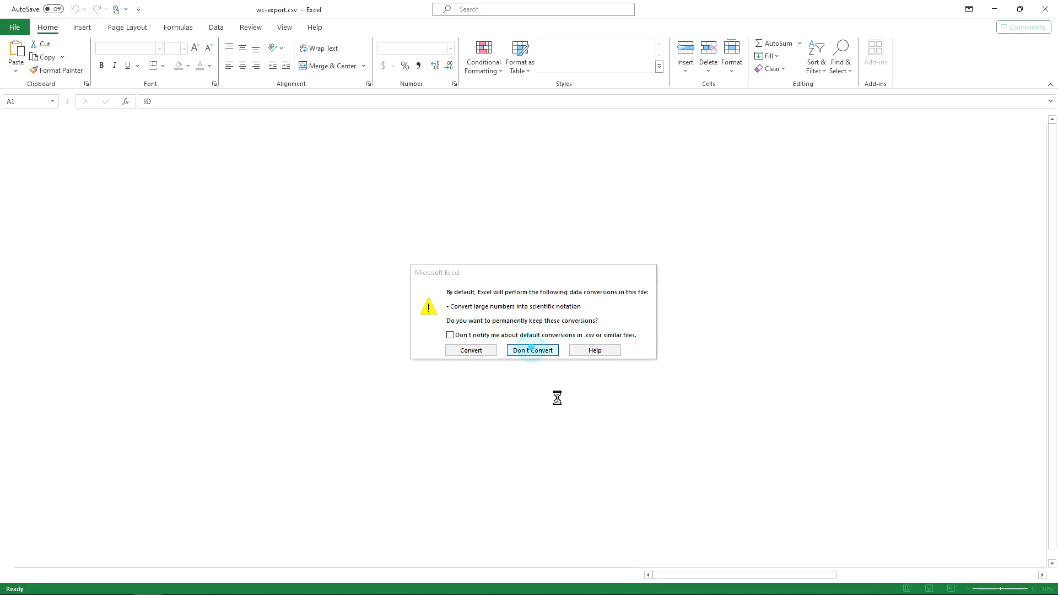
left_click_drag(693, 578, 691, 579)
- Change the SKU of the row 4 product to "pl 3" and clear its image link
left_click(100, 164)
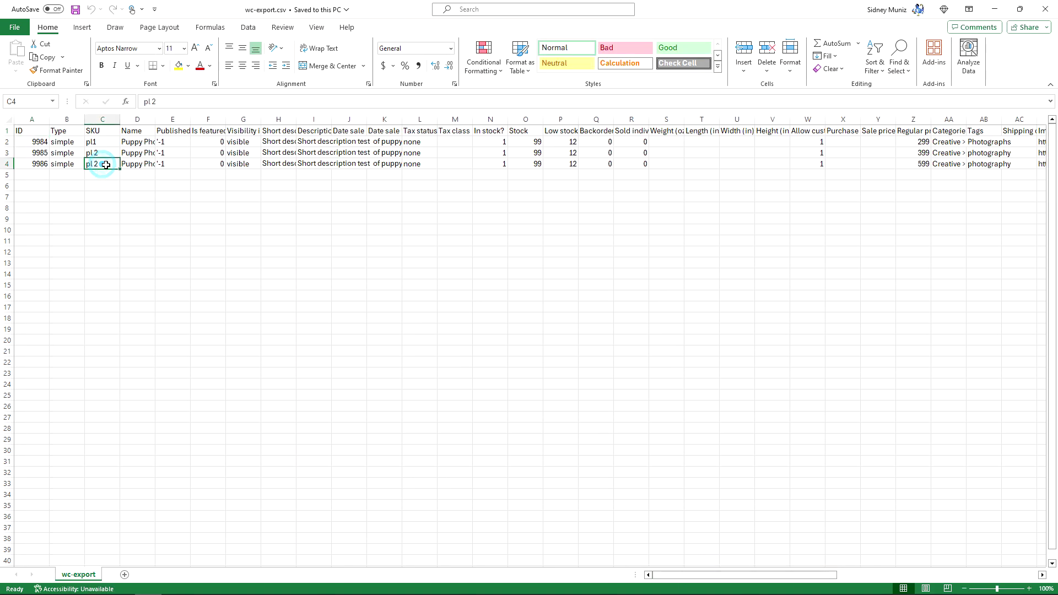
left_click(171, 102)
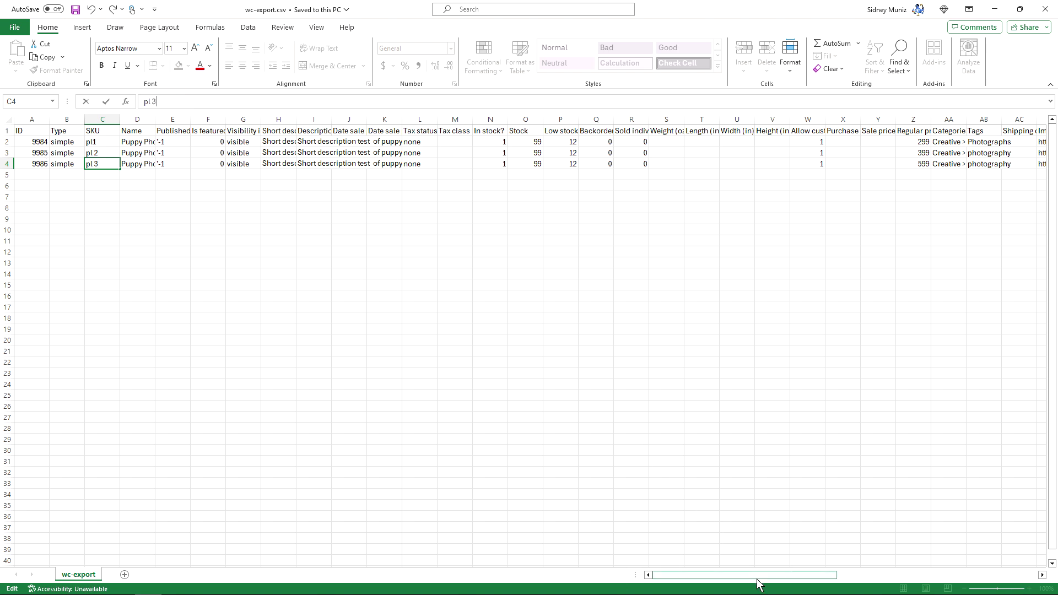
left_click_drag(760, 576, 921, 562)
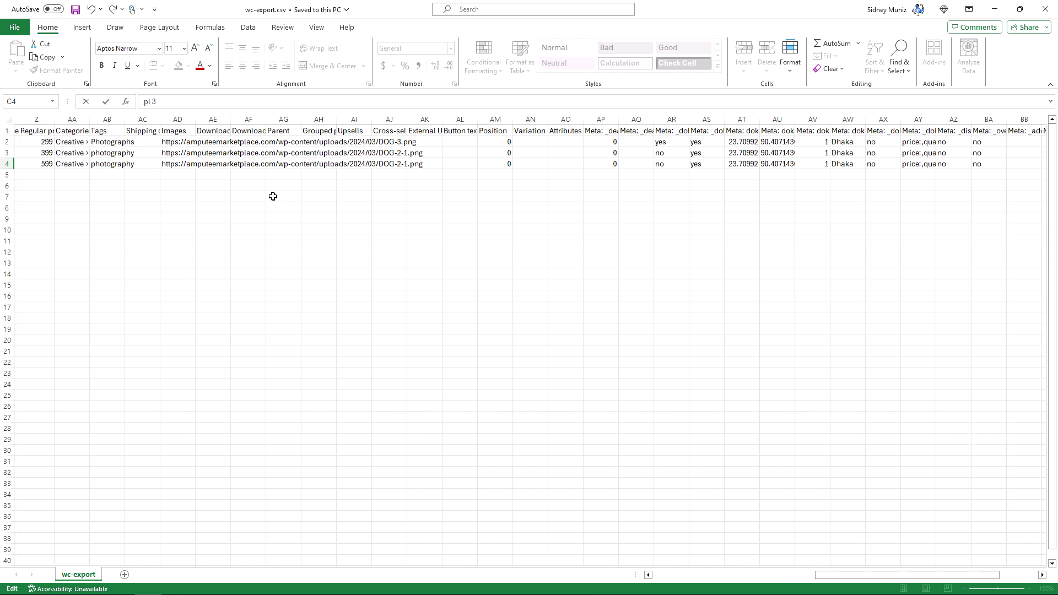
left_click(179, 166)
key("Delete")
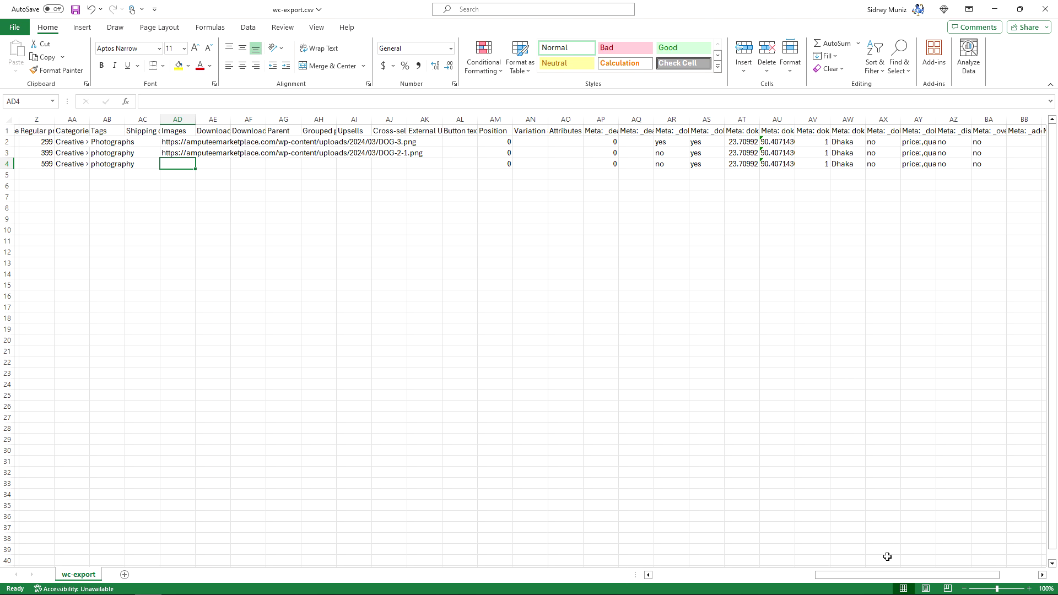
- Widen the Name column to show the full product names, and save and close wc-export.csv
left_click_drag(857, 577, 495, 556)
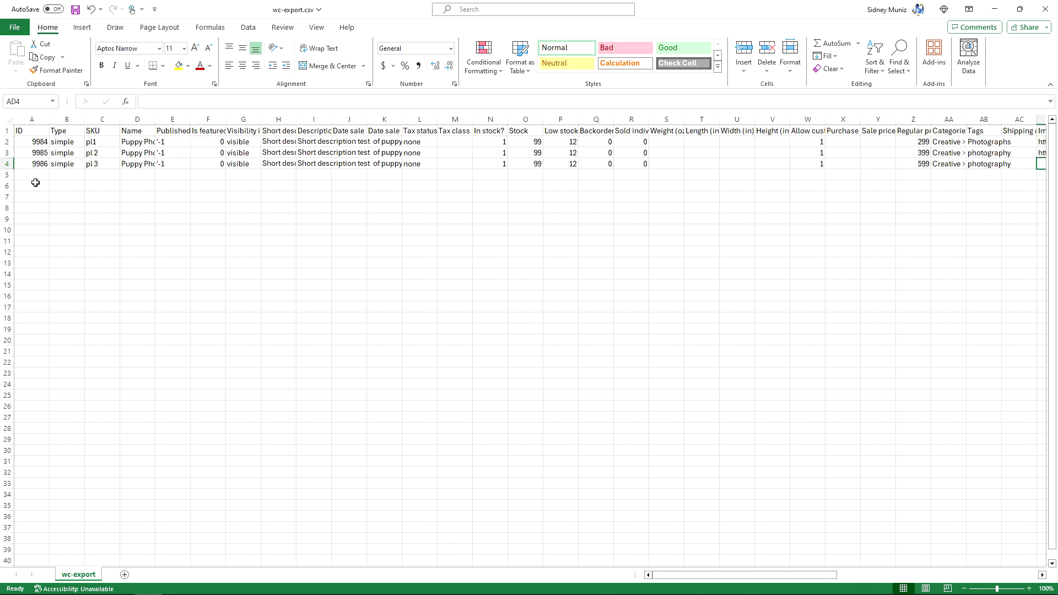
left_click_drag(35, 183, 36, 179)
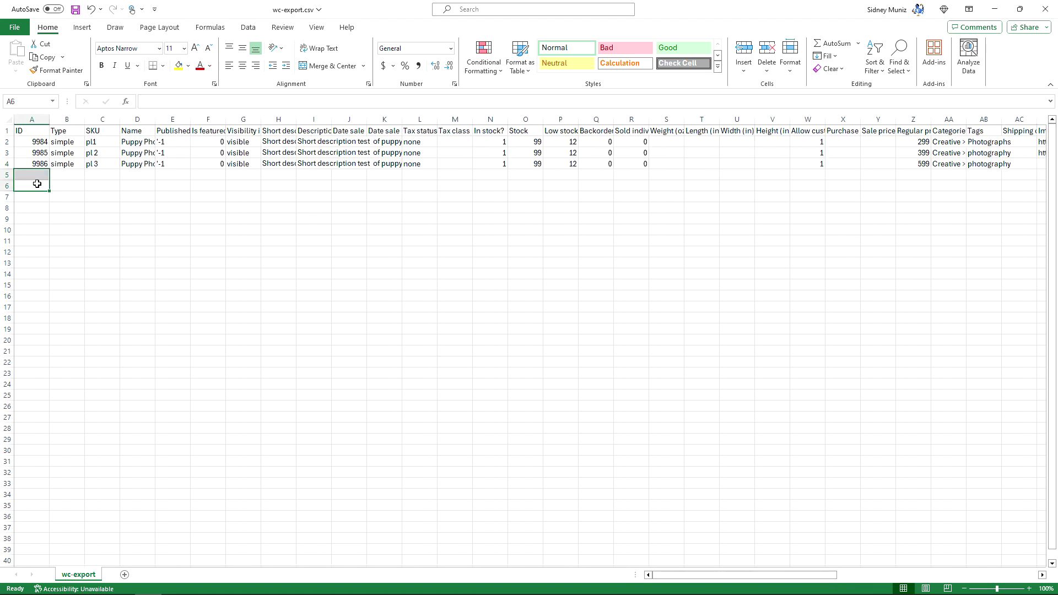
left_click(427, 225)
left_click_drag(157, 119, 231, 119)
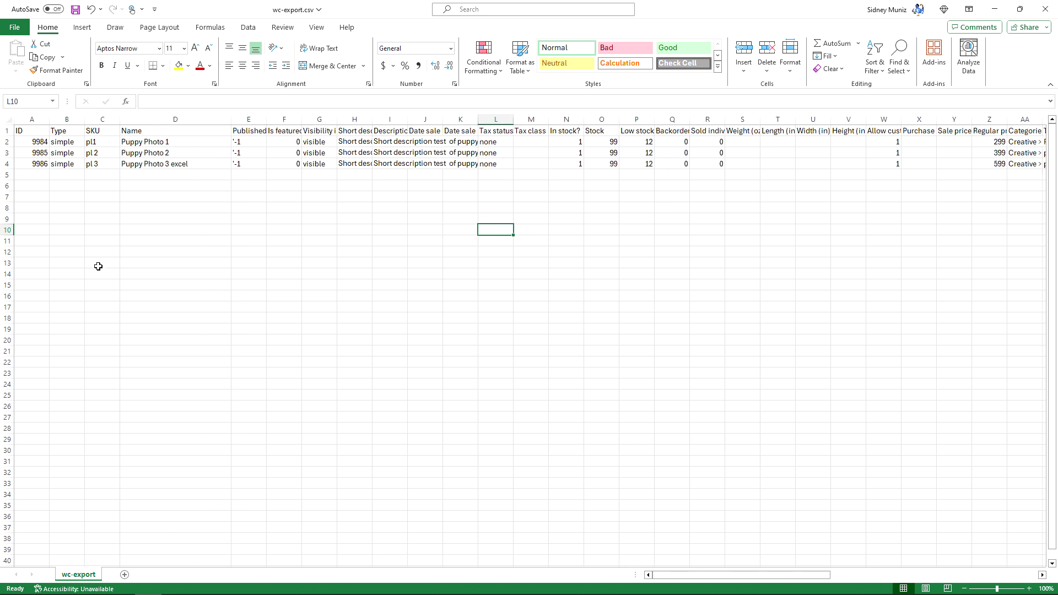
key("ctrl+s")
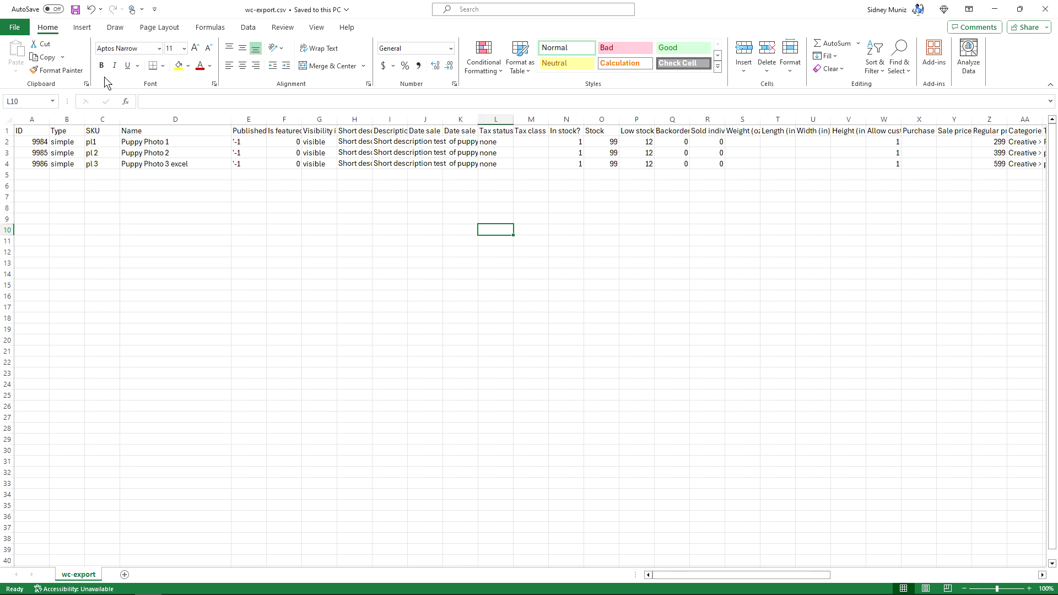
left_click(1045, 9)
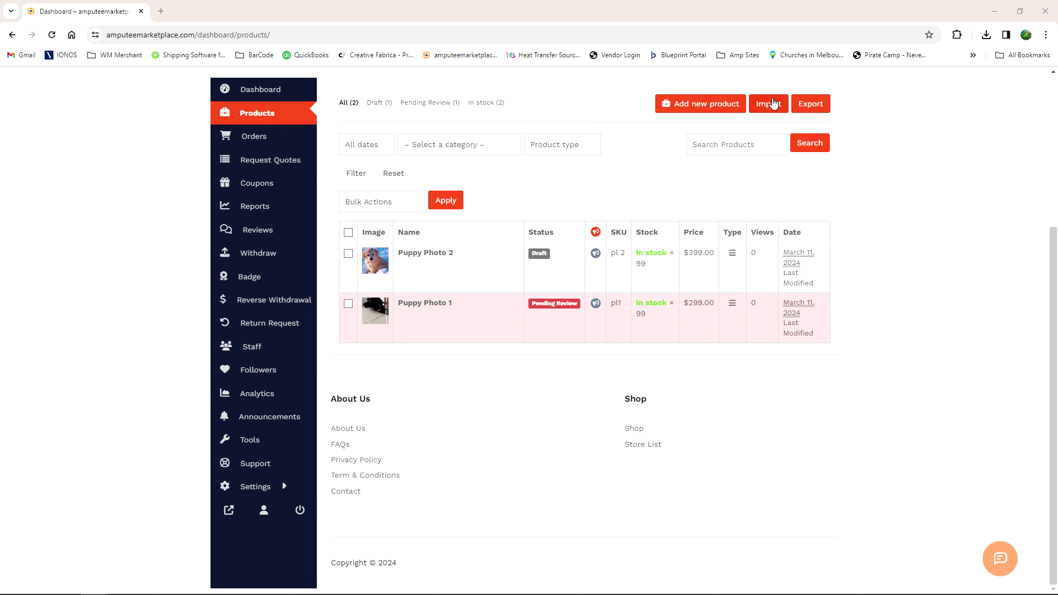
- Start a new product import in the vendor dashboard with wc-export.csv from Downloads and continue to the column mapping
left_click(772, 103)
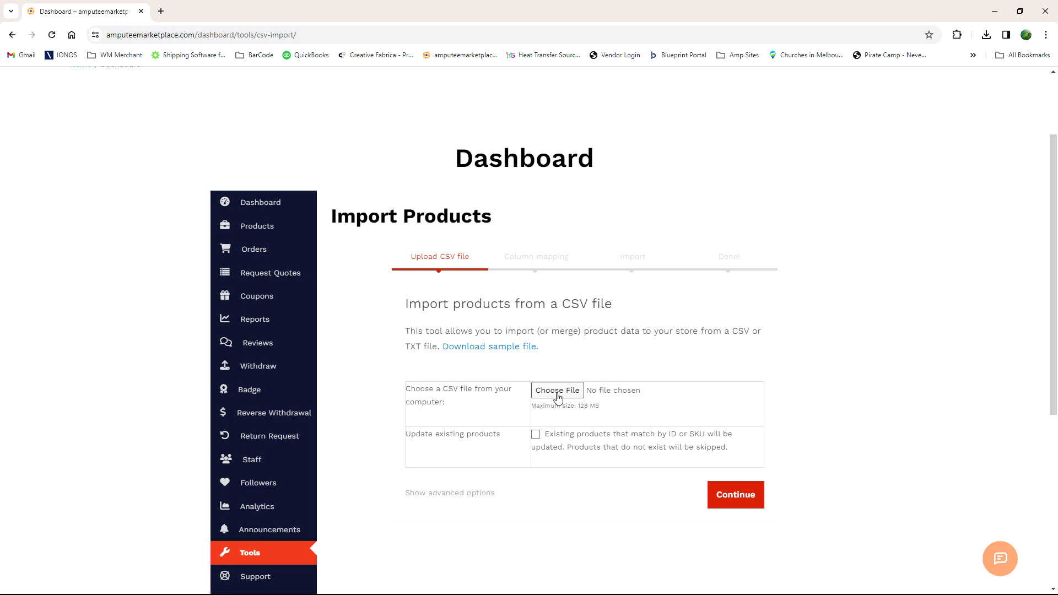
left_click(557, 393)
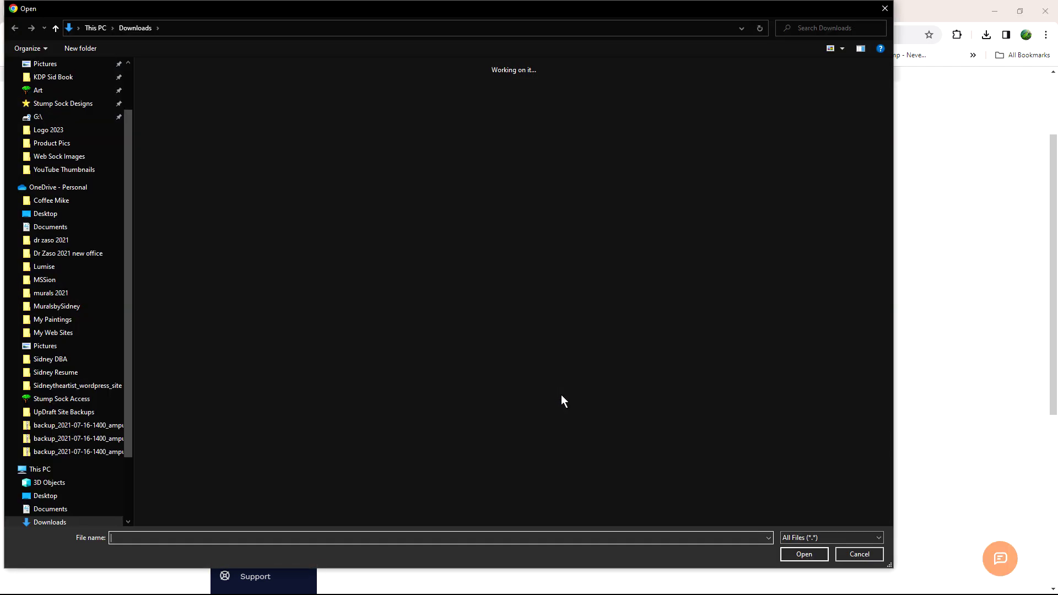
left_click(247, 190)
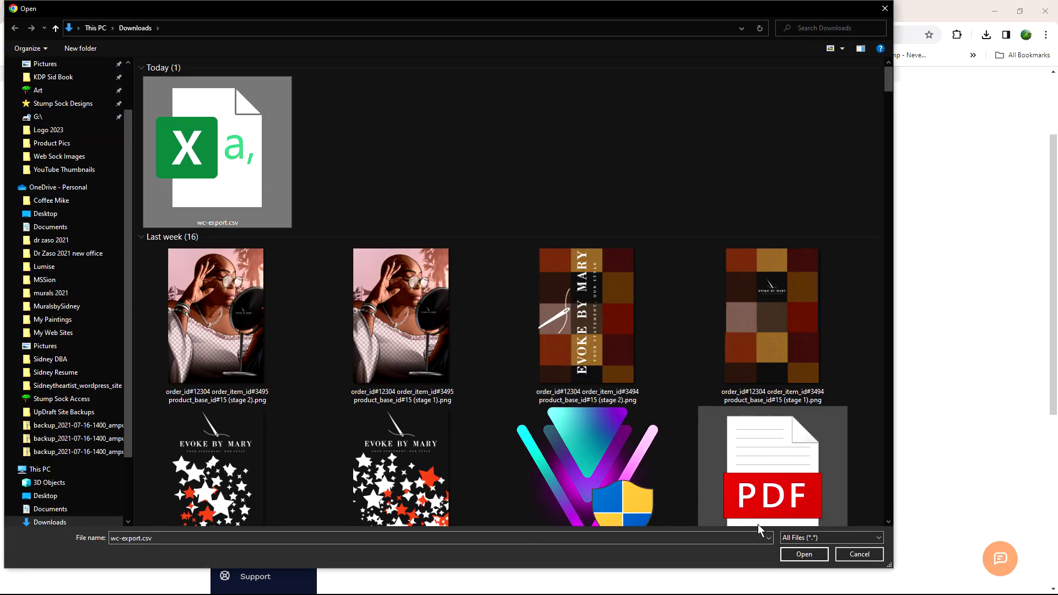
left_click(804, 553)
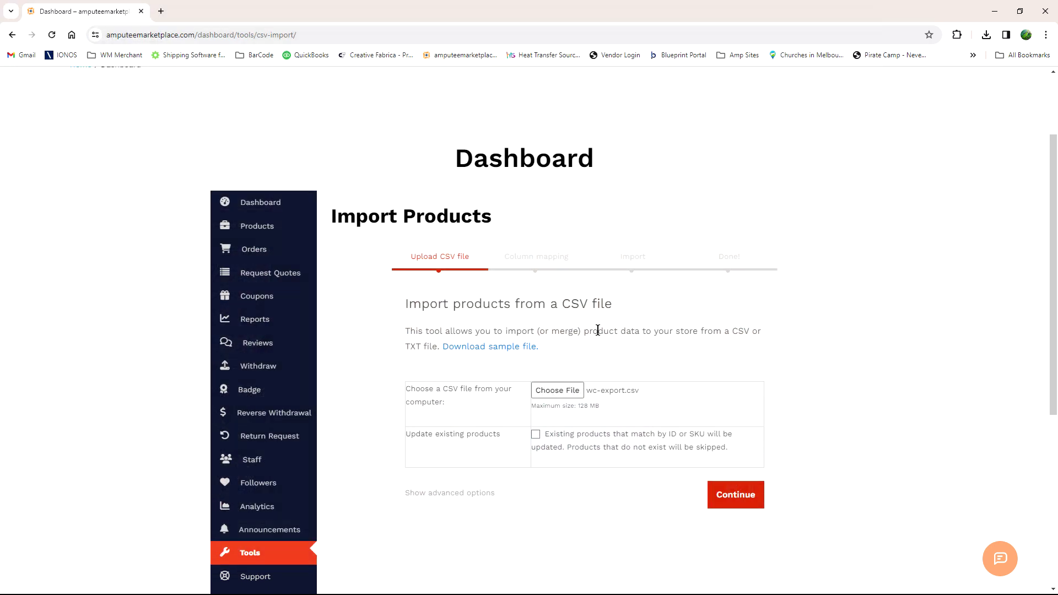
left_click(734, 497)
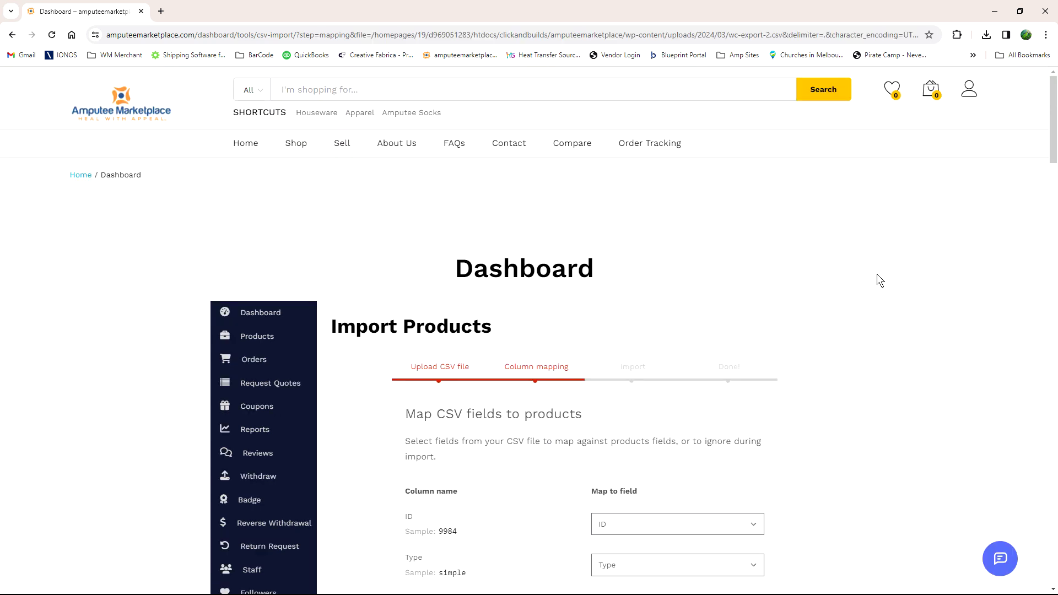
scroll(876, 279, "down", 5)
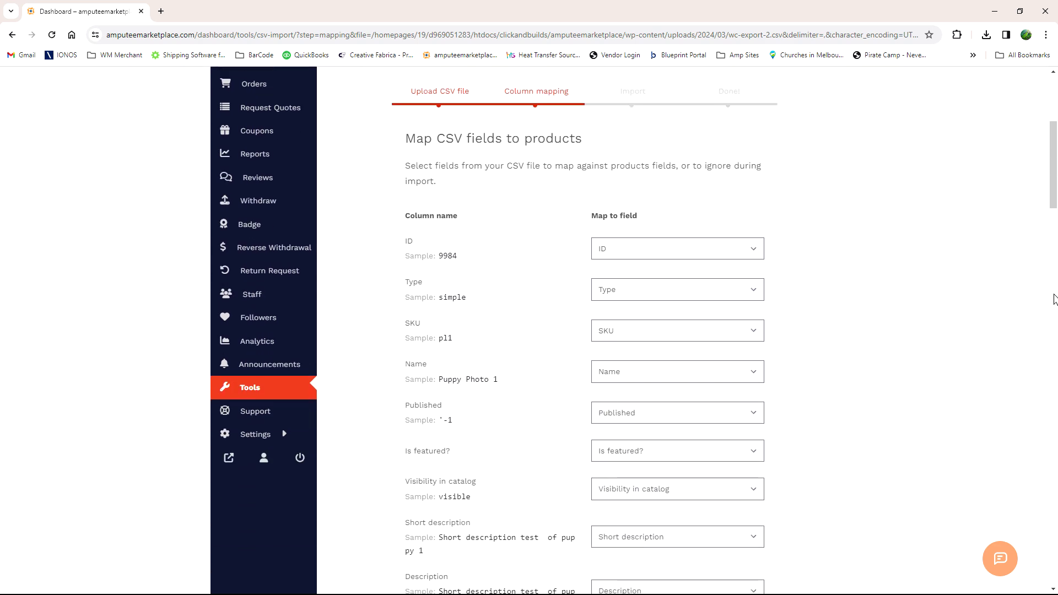
- Run the import with the proposed column mapping and open the product list once it completes
left_click_drag(1053, 206, 1054, 584)
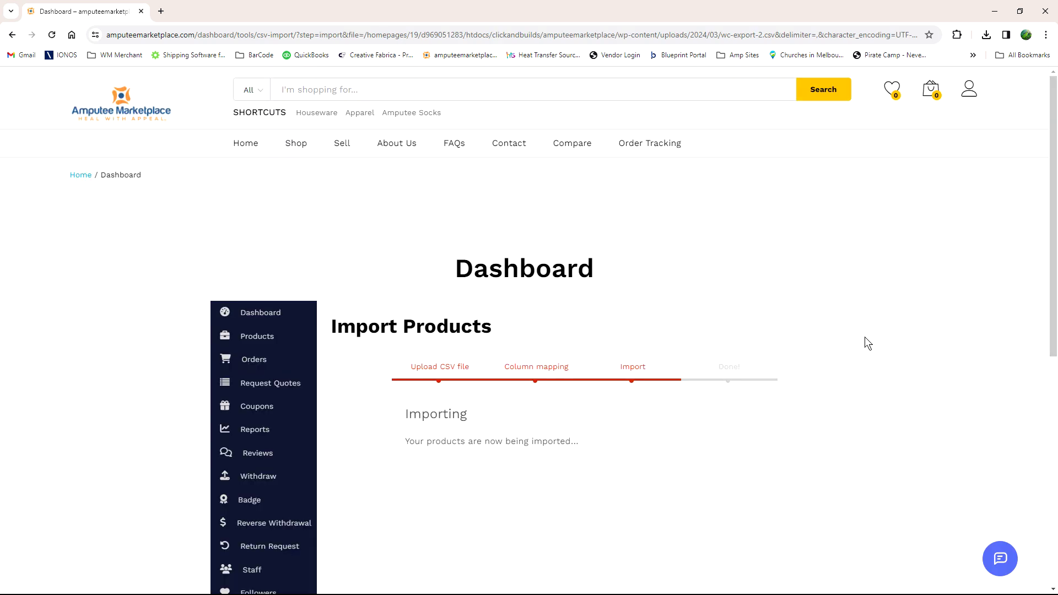
scroll(876, 342, "down", 3)
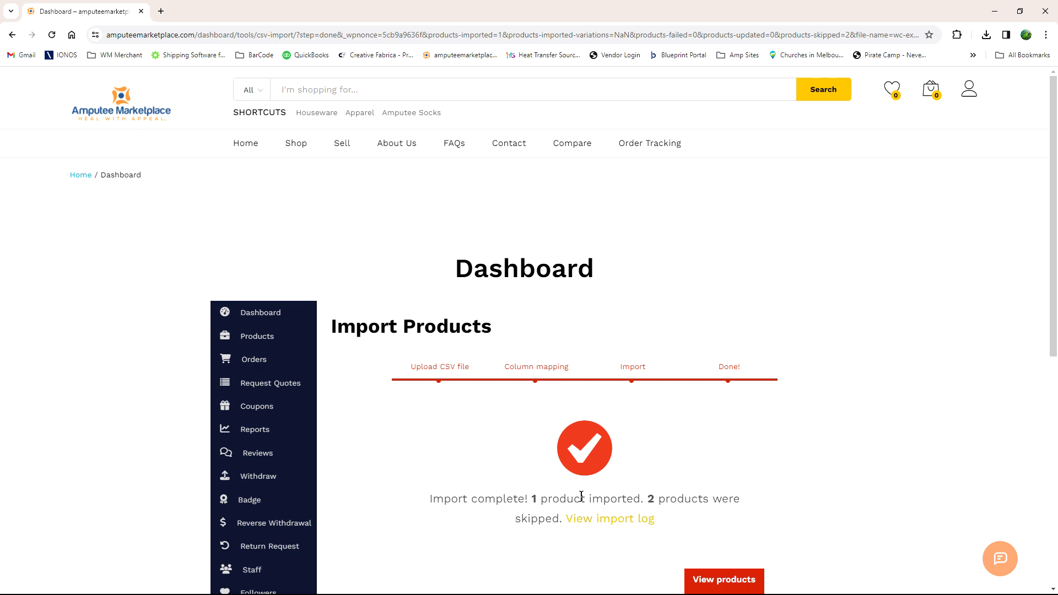
scroll(613, 448, "down", 2)
left_click(709, 474)
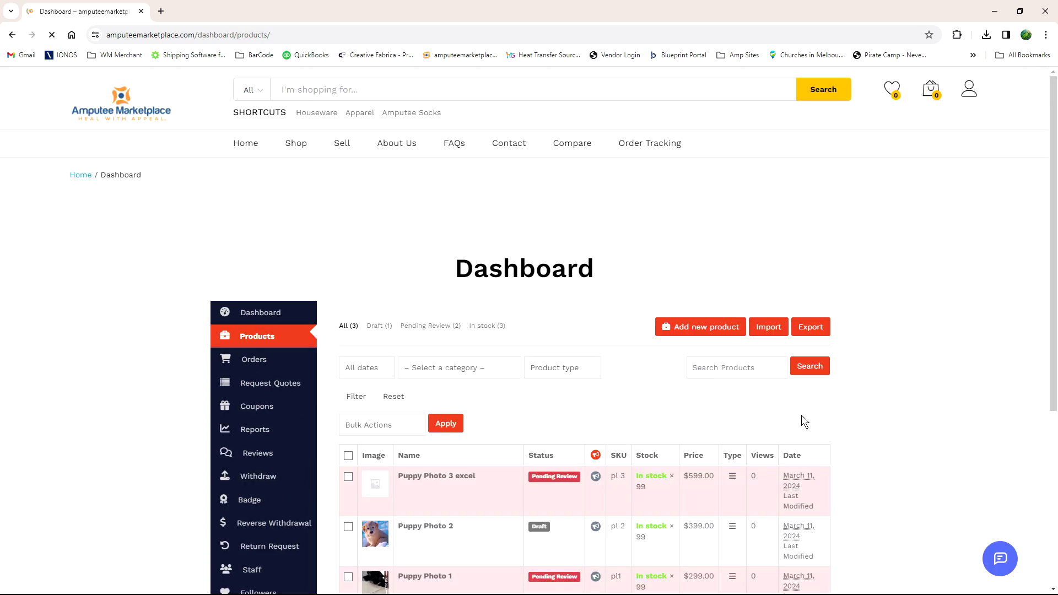
- Open the Puppy Photo 3 excel product for editing and bring up the file upload for its cover image
scroll(661, 418, "down", 2)
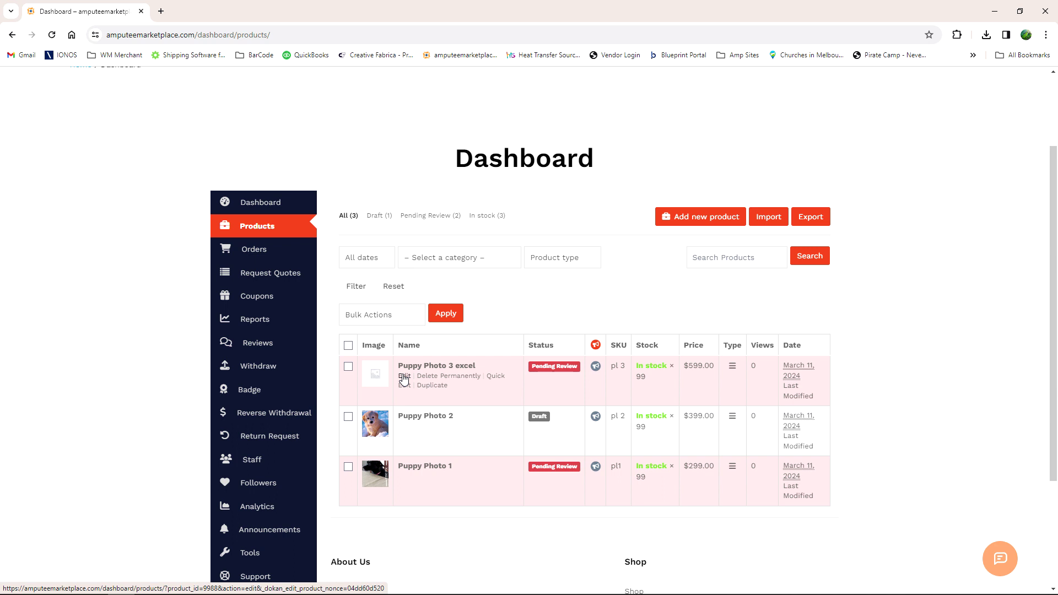
left_click(400, 377)
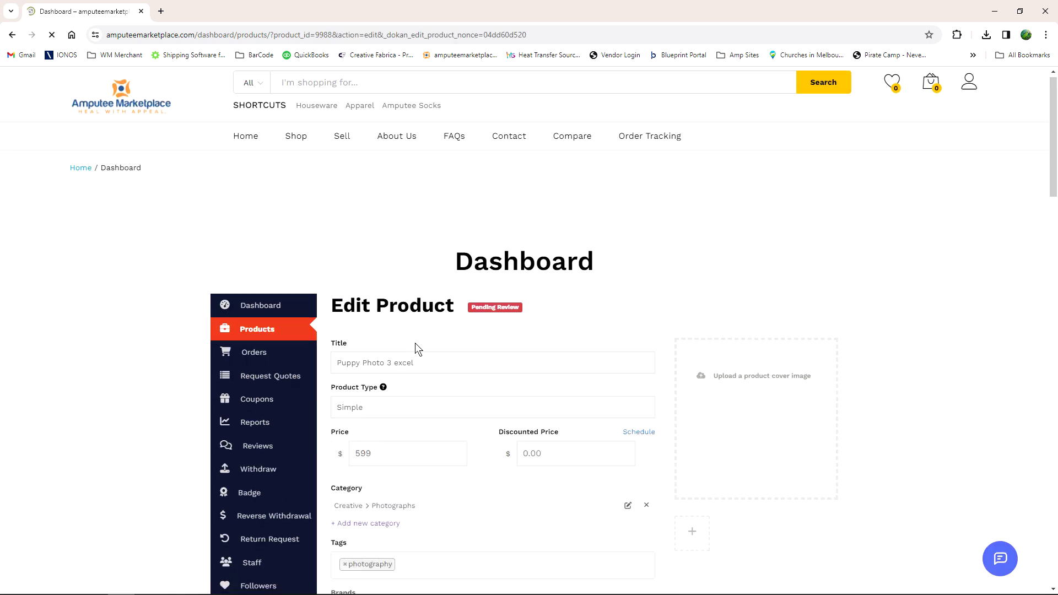
scroll(415, 343, "down", 4)
left_click(750, 163)
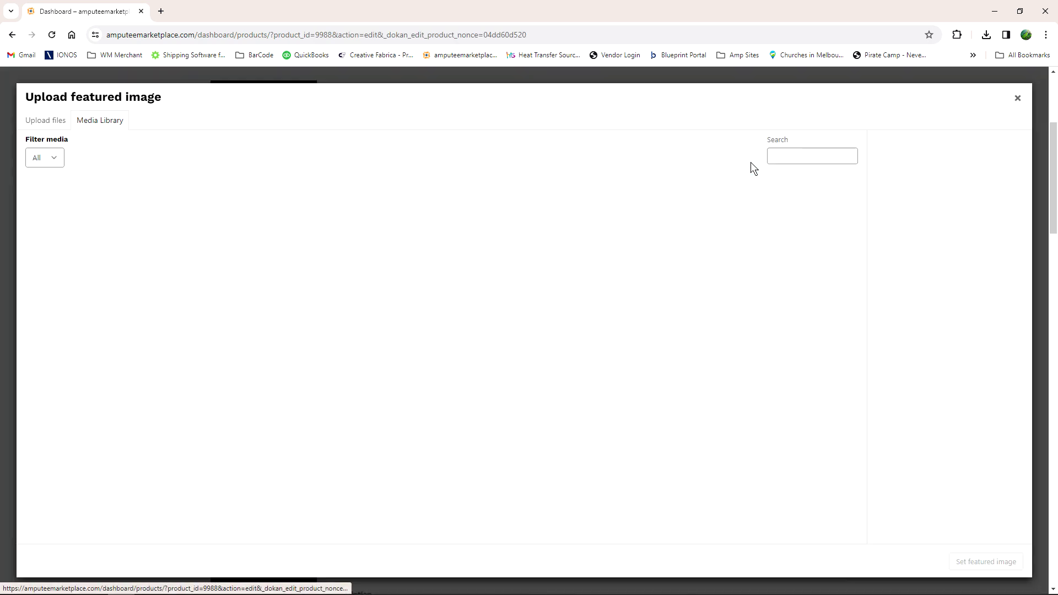
left_click(47, 121)
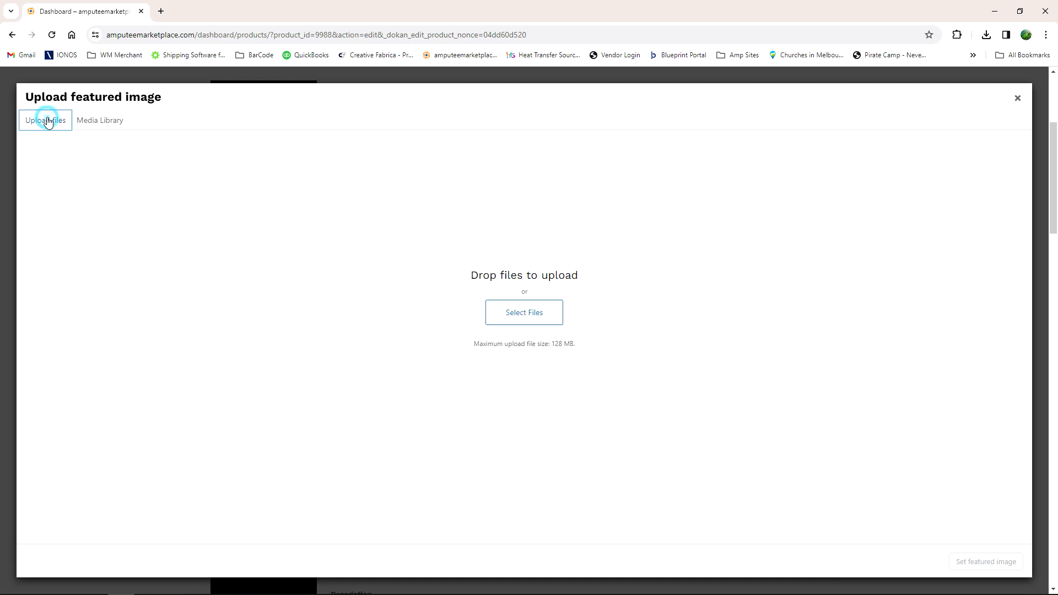
- Upload DOG 3.png from the Desktop and set it as the product's featured image
left_click(526, 310)
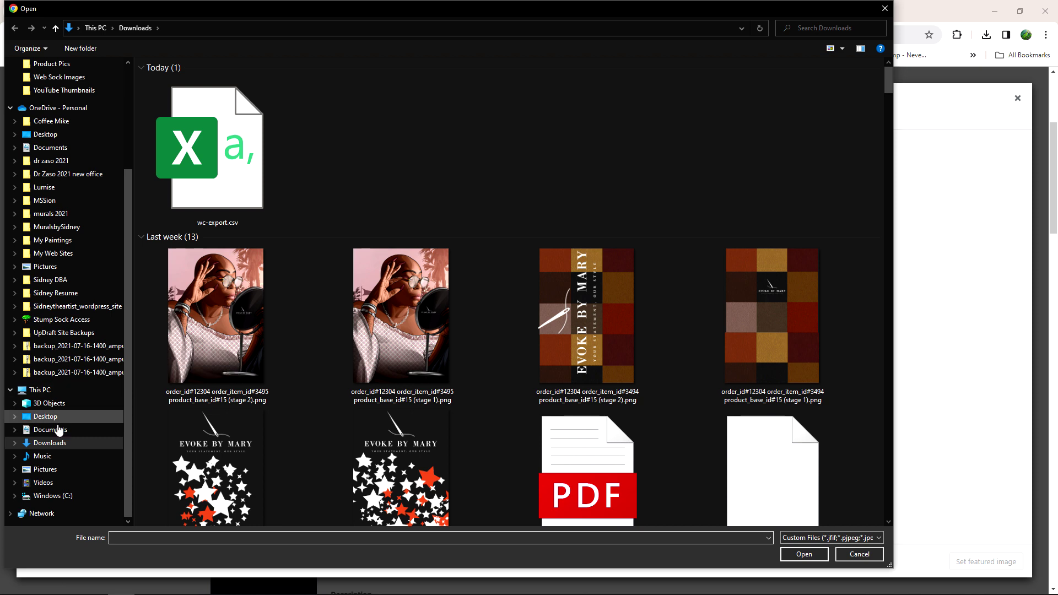
left_click(53, 419)
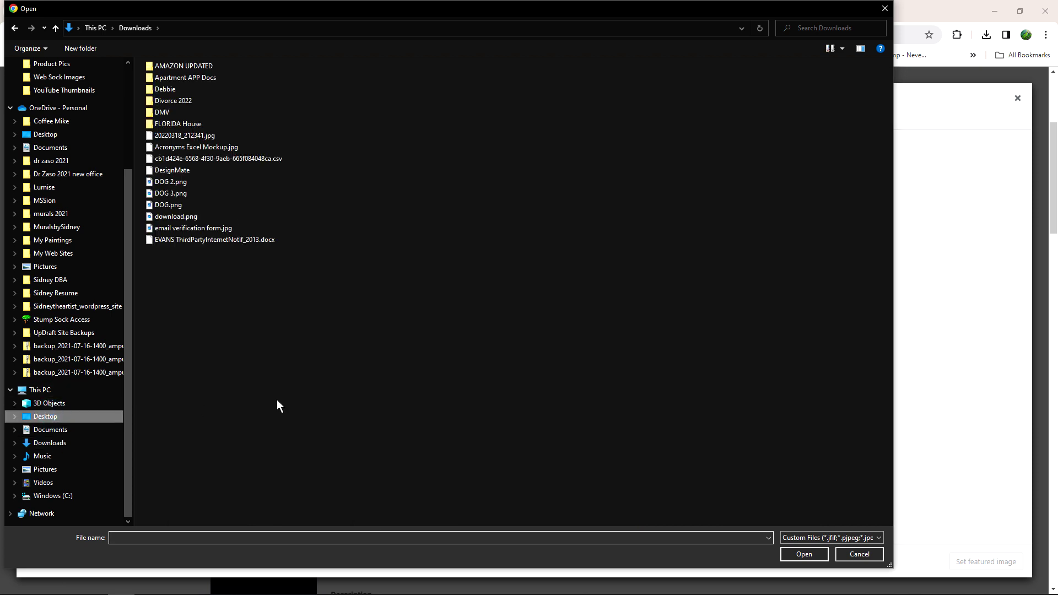
left_click(171, 320)
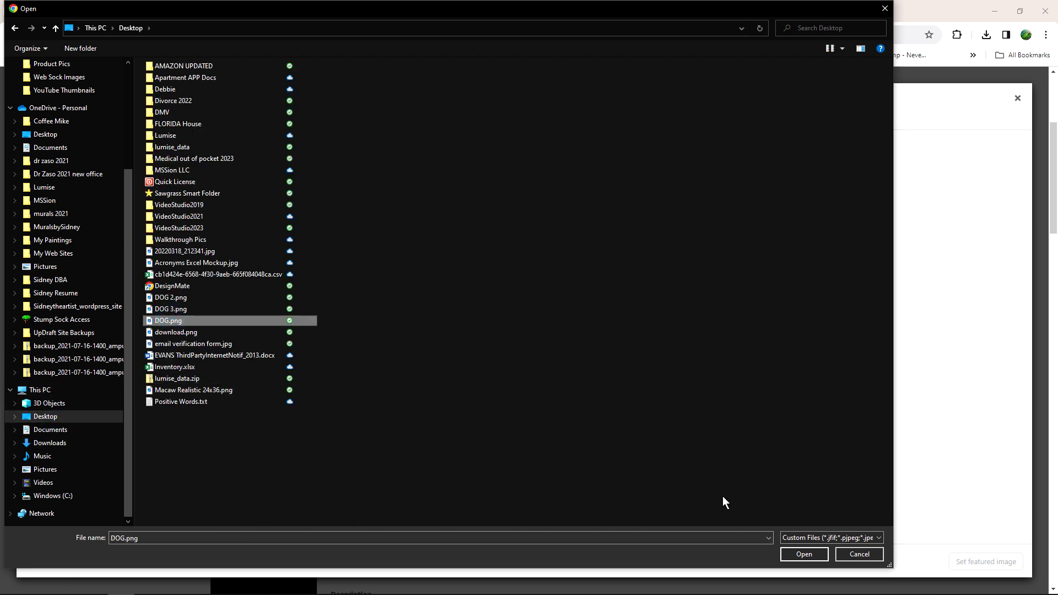
left_click(197, 307)
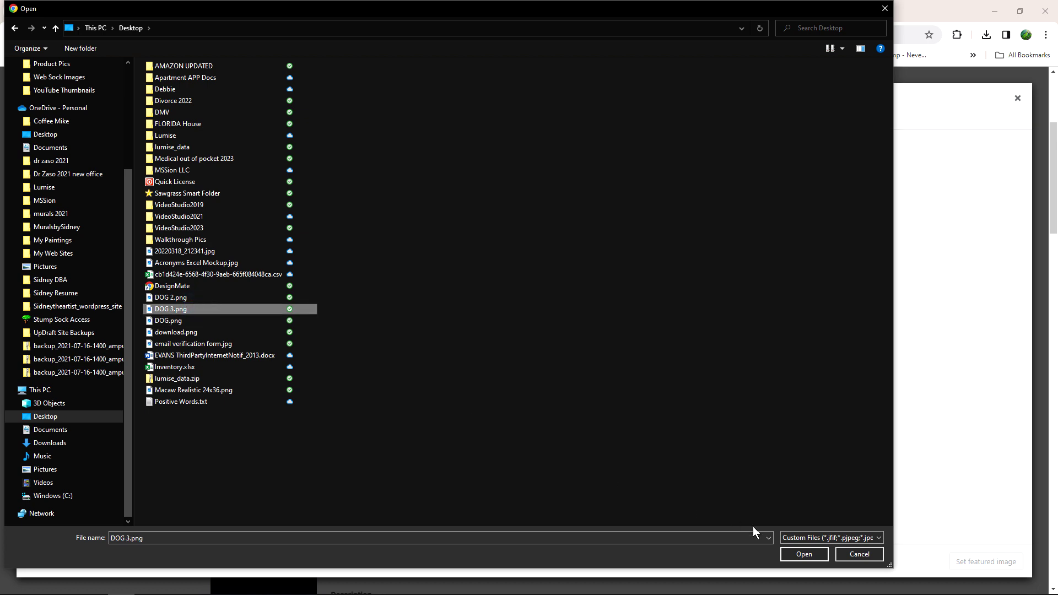
left_click(794, 550)
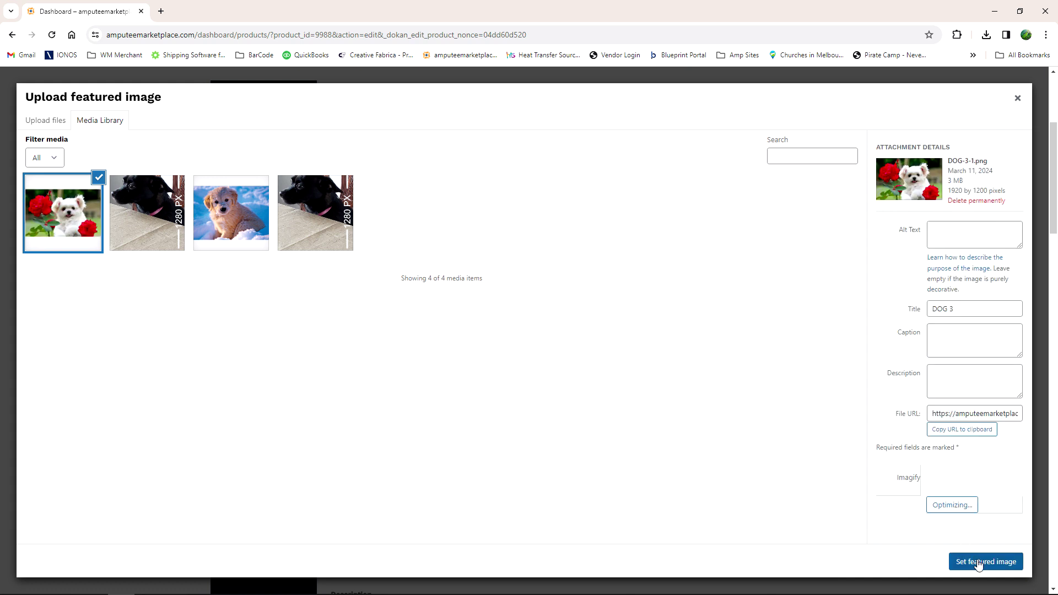
left_click(976, 560)
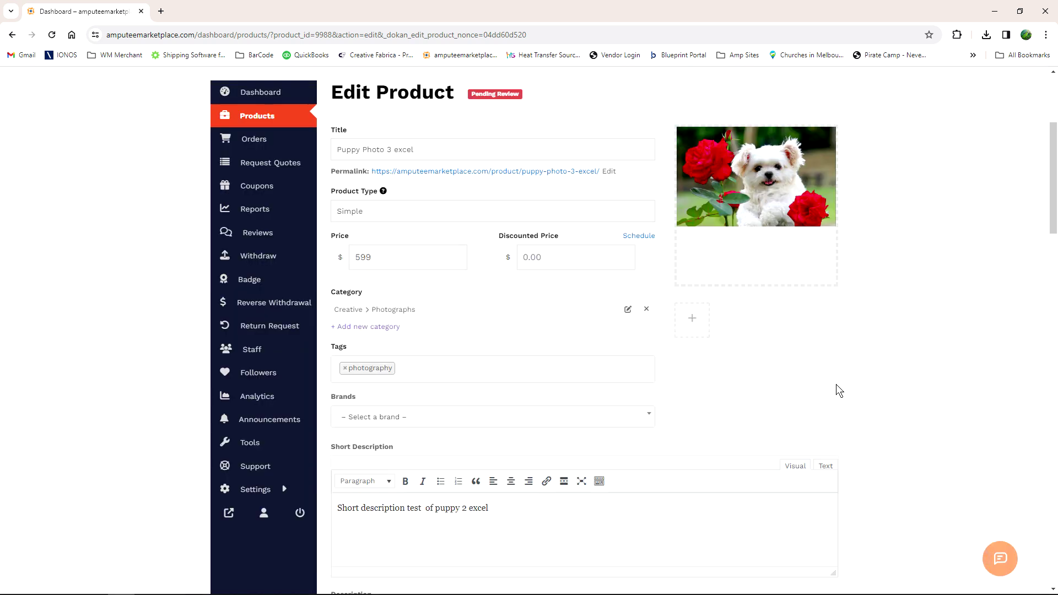
- Save the Puppy Photo 3 excel product and return to the product list to check its entry
scroll(881, 379, "down", 20)
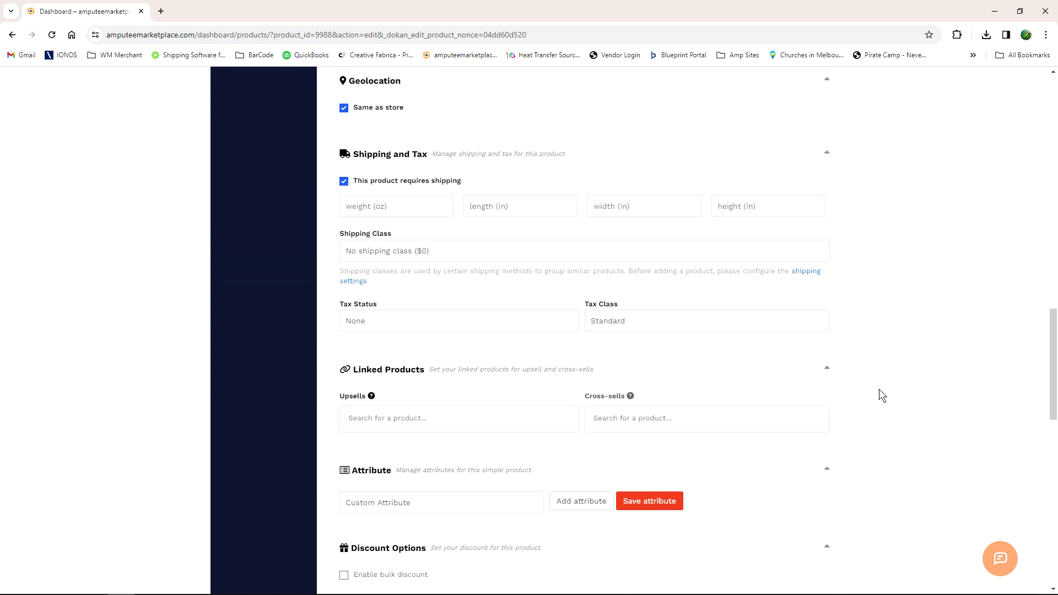
scroll(878, 398, "down", 1)
left_click(813, 322)
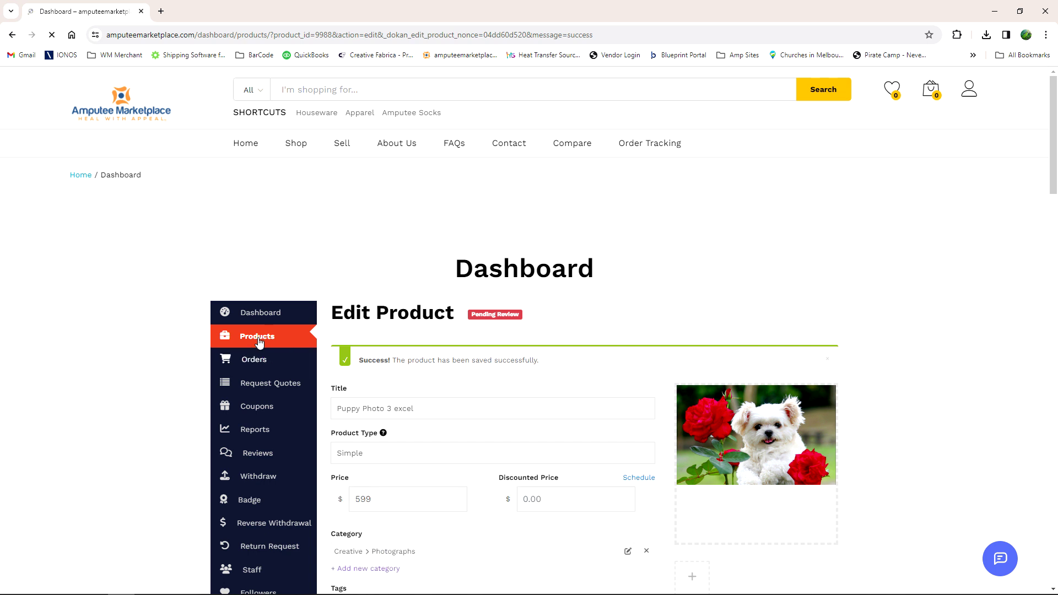
mouse_move(732, 475)
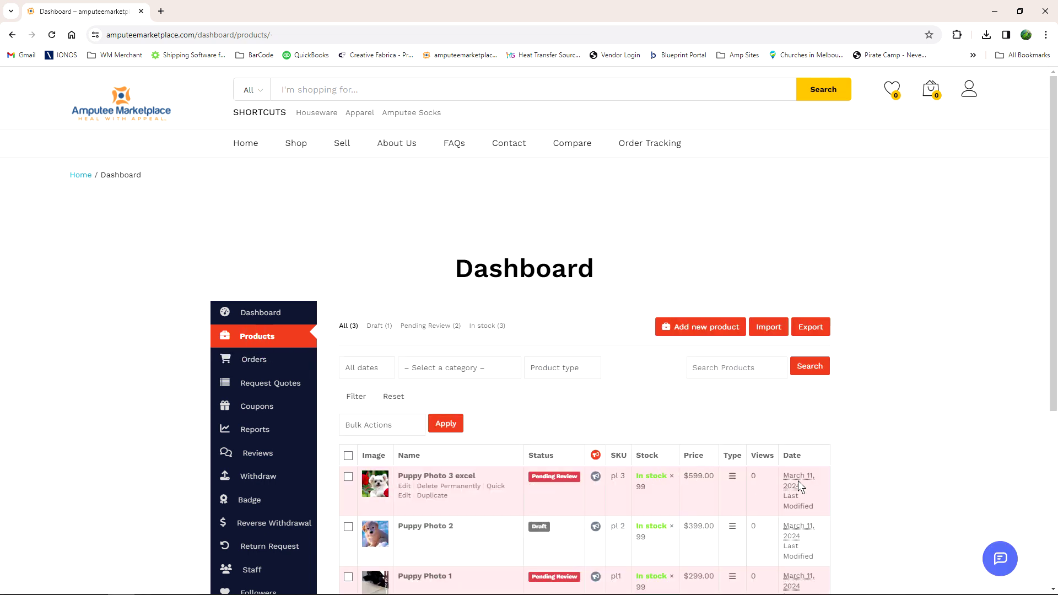
scroll(878, 472, "down", 3)
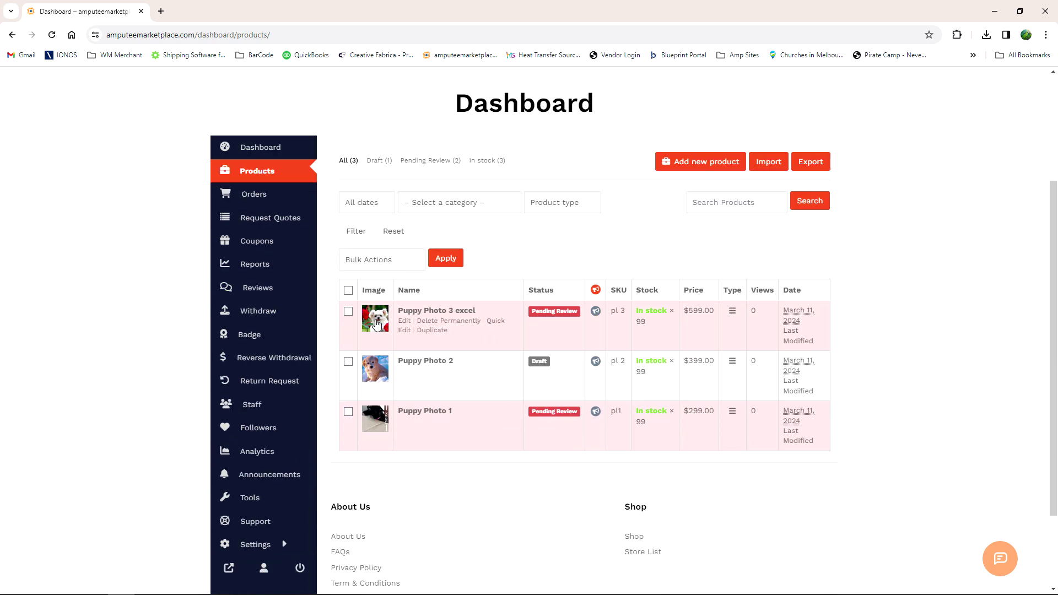